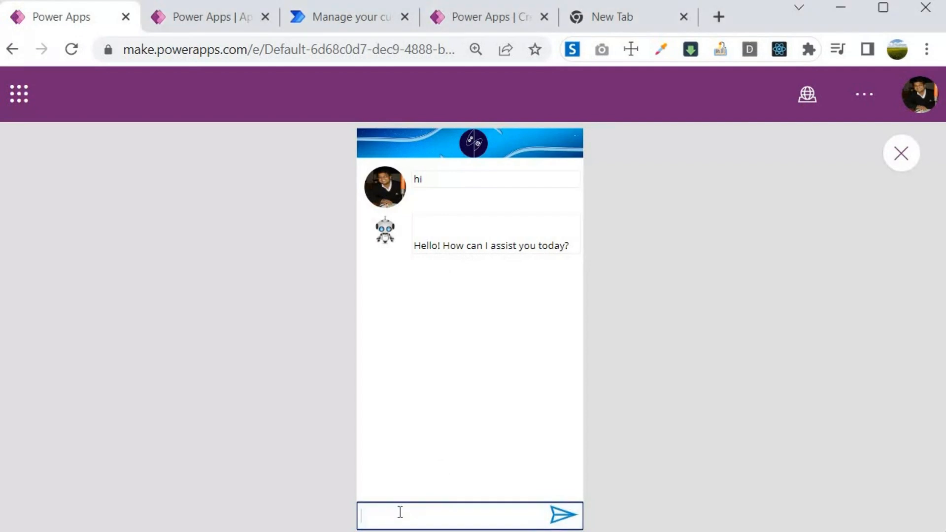
Ask the chatbot "how sun was made" and view its full reply
type("how sun was made")
key("Return")
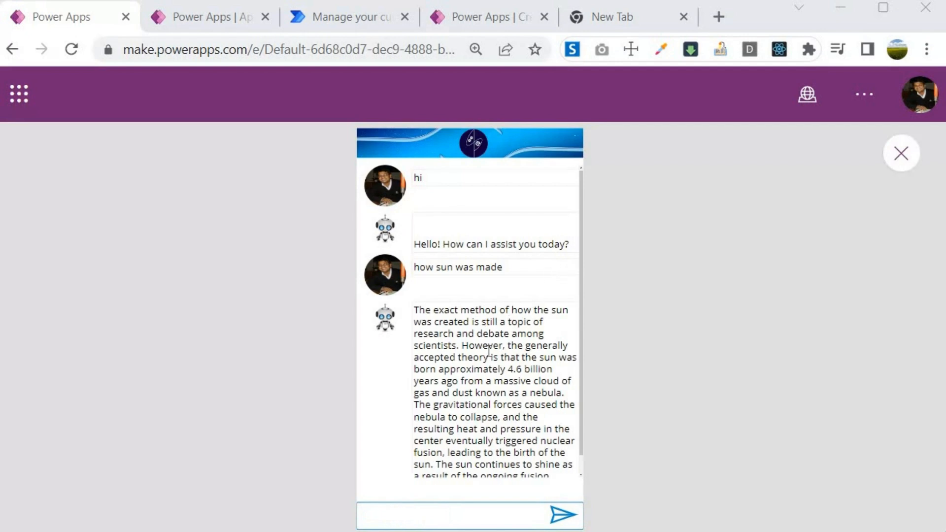
scroll(464, 336, "down", 1)
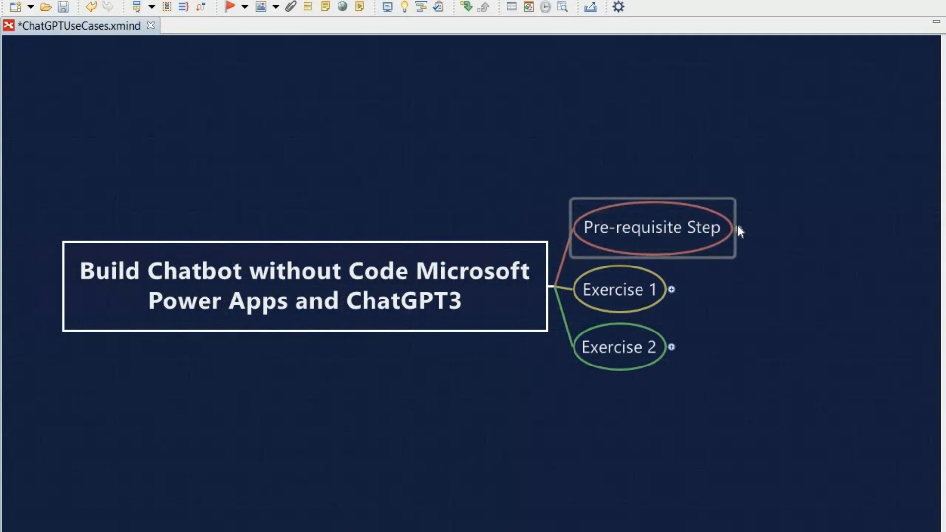
Expand the Pre-requisite Step topic, and open the full "Learn Power Automate Step By Step with Real Time Projects" playlist on the Skills Pragati YouTube channel
left_click(738, 229)
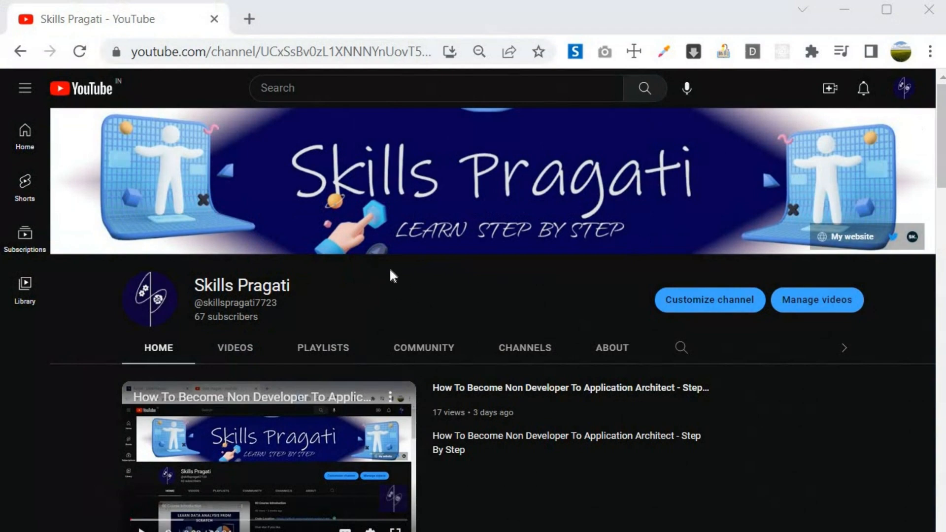
scroll(421, 331, "down", 10)
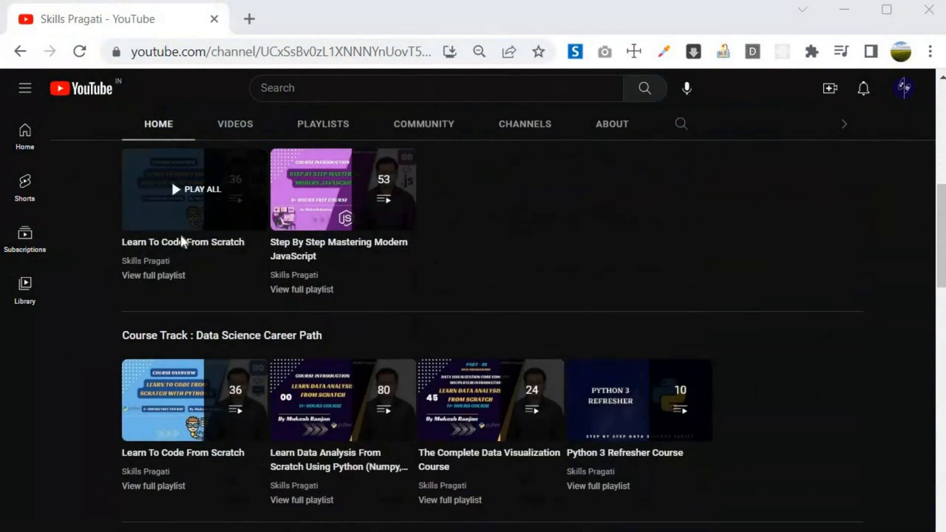
scroll(138, 247, "up", 4)
scroll(435, 378, "down", 5)
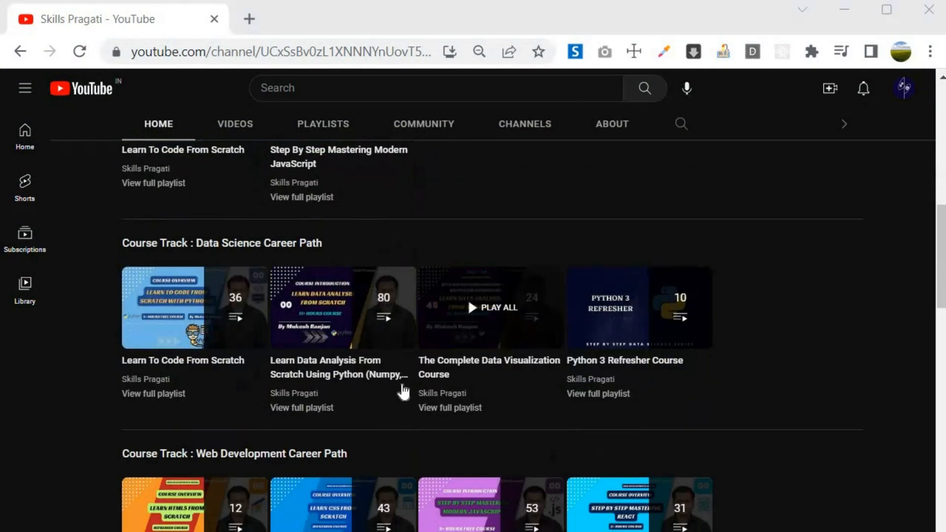
scroll(378, 380, "down", 15)
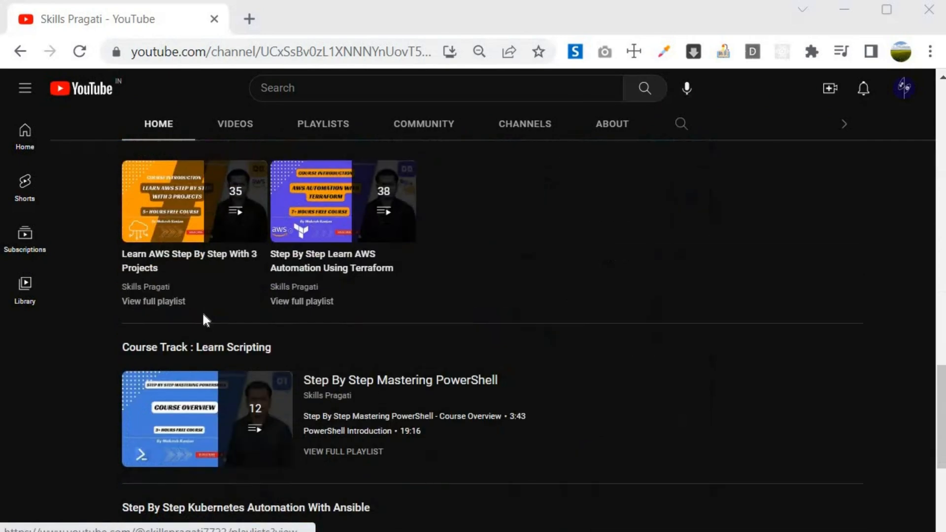
scroll(204, 320, "down", 5)
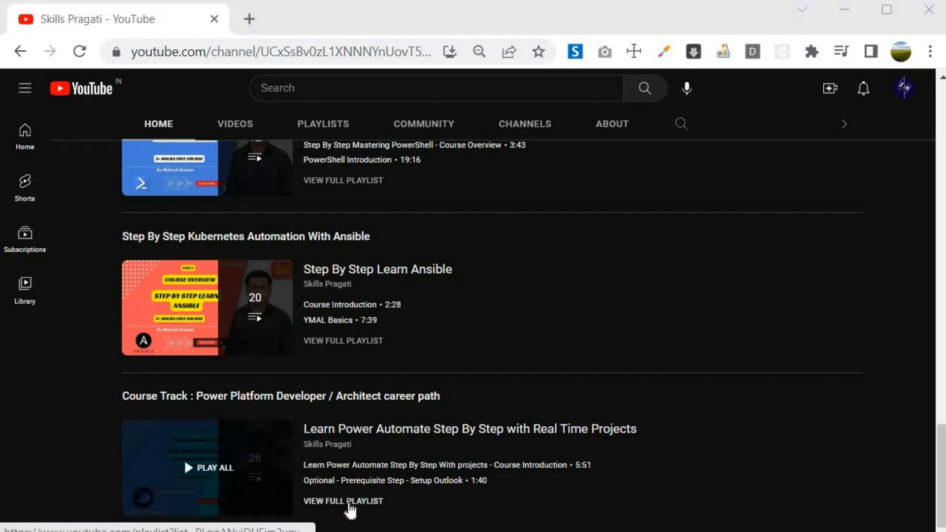
left_click(350, 501)
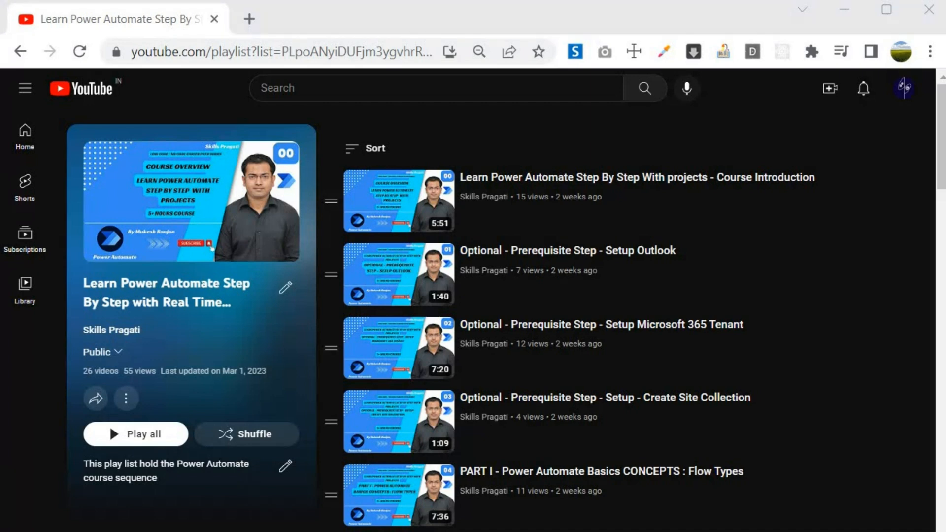
key("alt+Tab")
left_click_drag(246, 264, 33, 265)
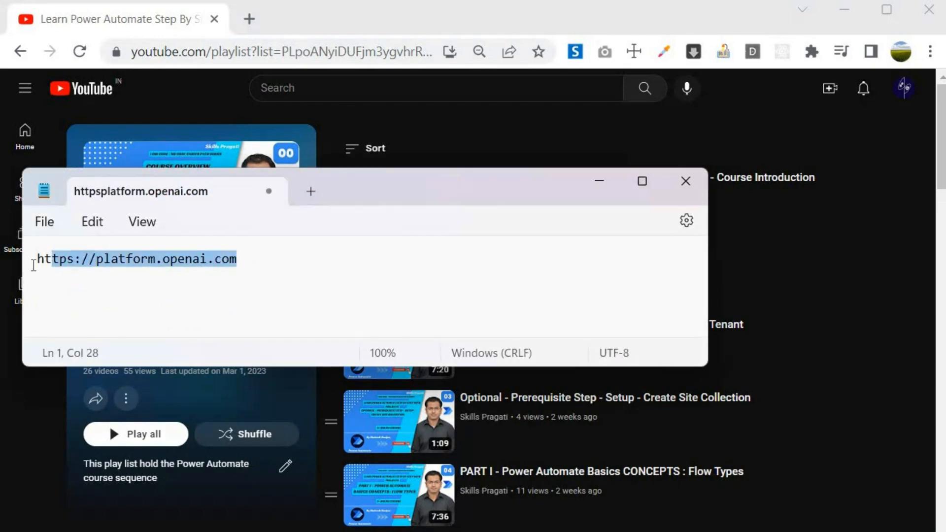
right_click(76, 258)
left_click(149, 316)
left_click(249, 19)
left_click(212, 48)
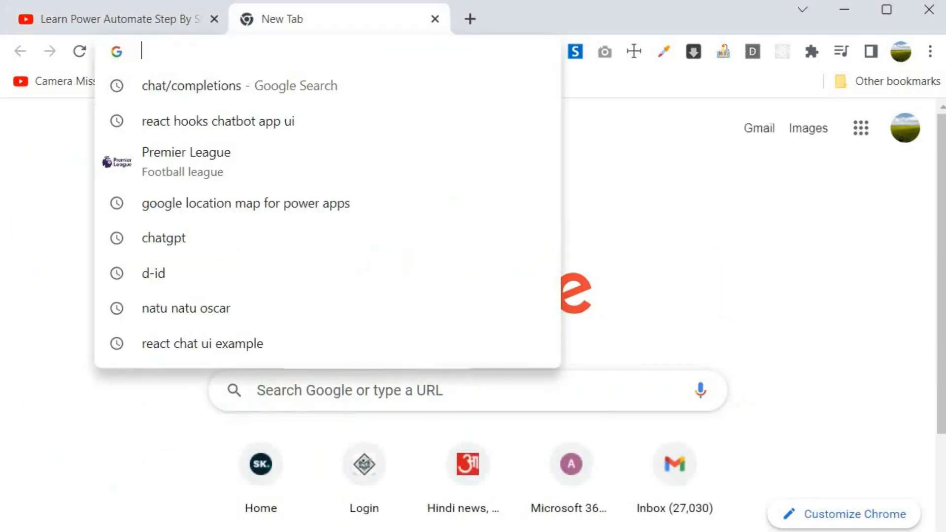
type("https://platform.openai.com")
key("Return")
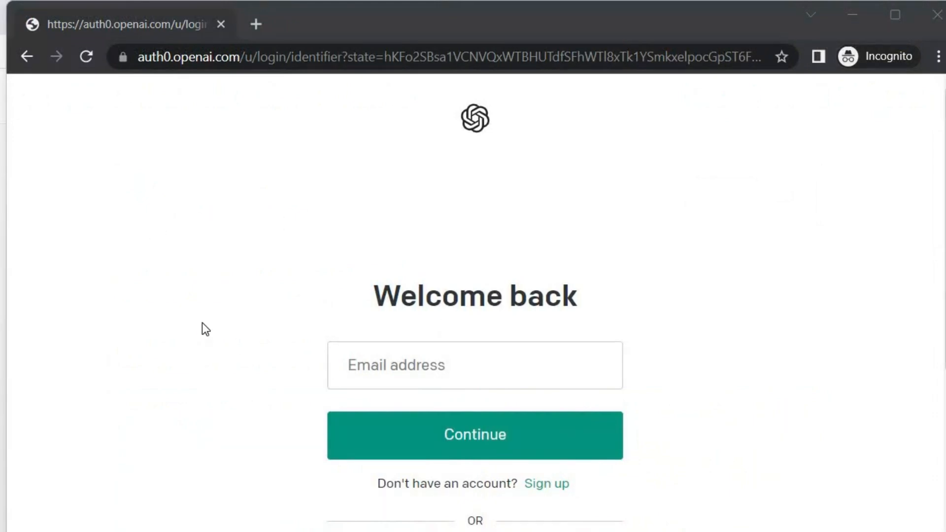
Open OpenAI's account sign-up form and look through its registration options
left_click(554, 488)
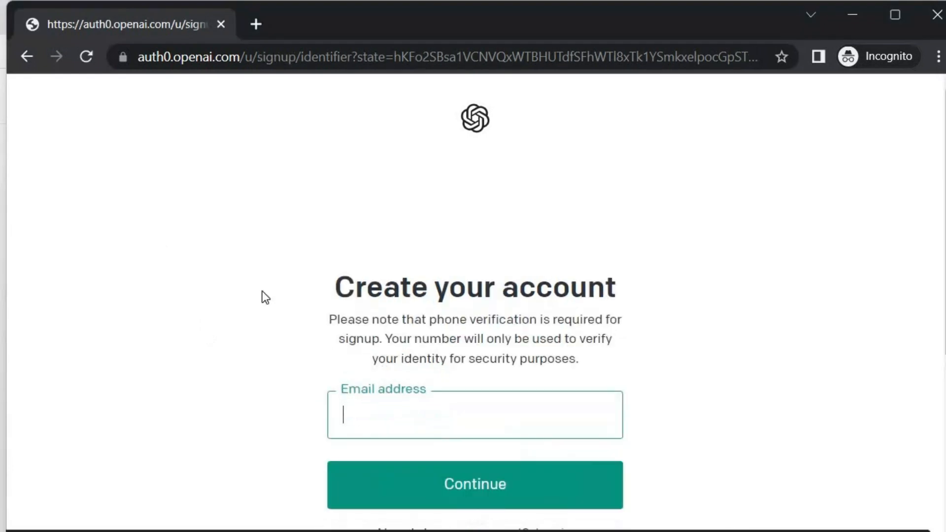
scroll(364, 313, "down", 4)
scroll(390, 312, "up", 4)
scroll(294, 363, "down", 2)
scroll(282, 376, "down", 4)
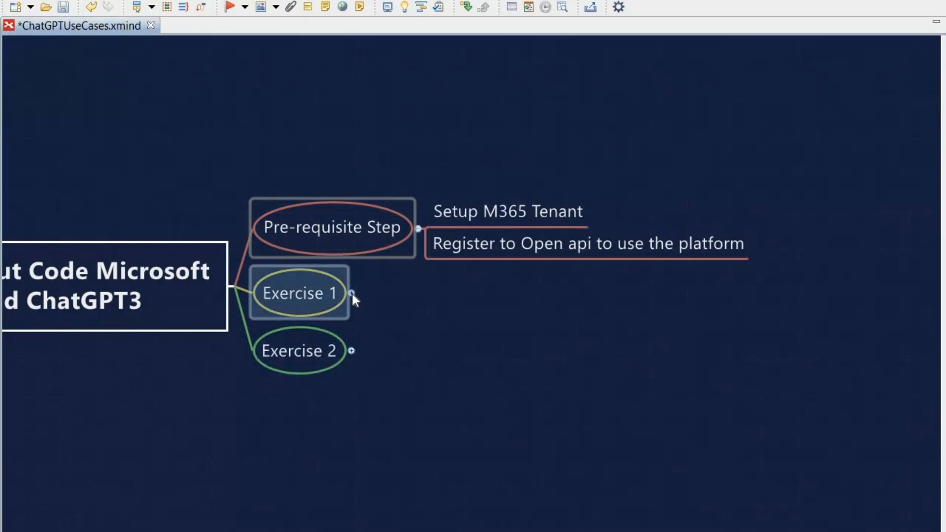
Expand the Exercise 1 topic of the mind map, and draw a large box with three text lines inside it in Microsoft Whiteboard
left_click(351, 292)
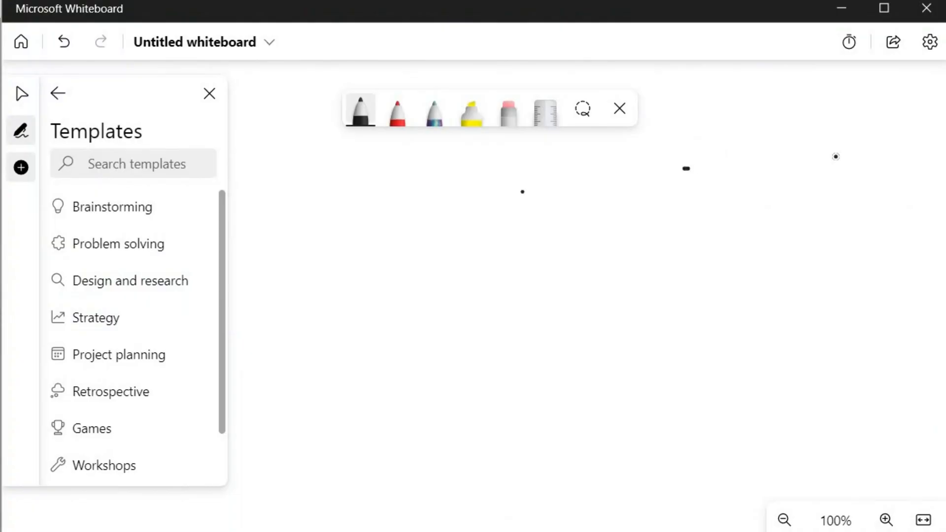
mouse_move(683, 168)
left_mouse_down()
mouse_move(838, 157)
mouse_move(682, 213)
mouse_move(690, 334)
mouse_move(823, 143)
left_mouse_up()
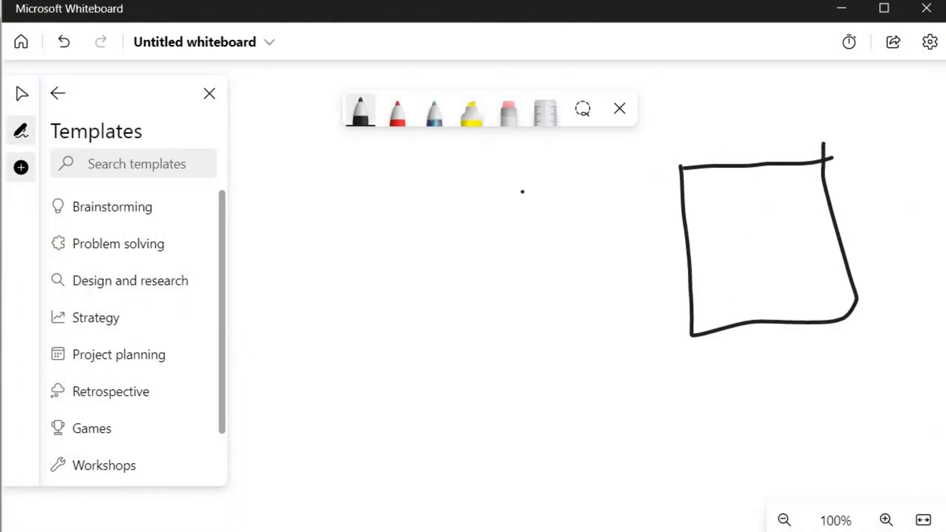
left_click_drag(704, 193, 773, 187)
left_click_drag(714, 217, 773, 210)
left_click_drag(721, 253, 776, 243)
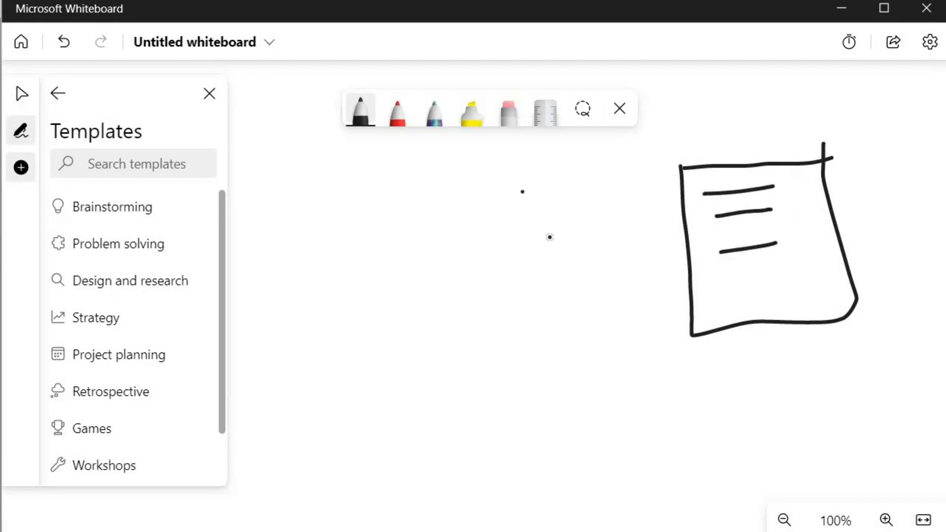
Draw a request arrow with dashes below it, a return arrow, and a narrow box at the end away from the large box
left_click_drag(526, 227, 667, 225)
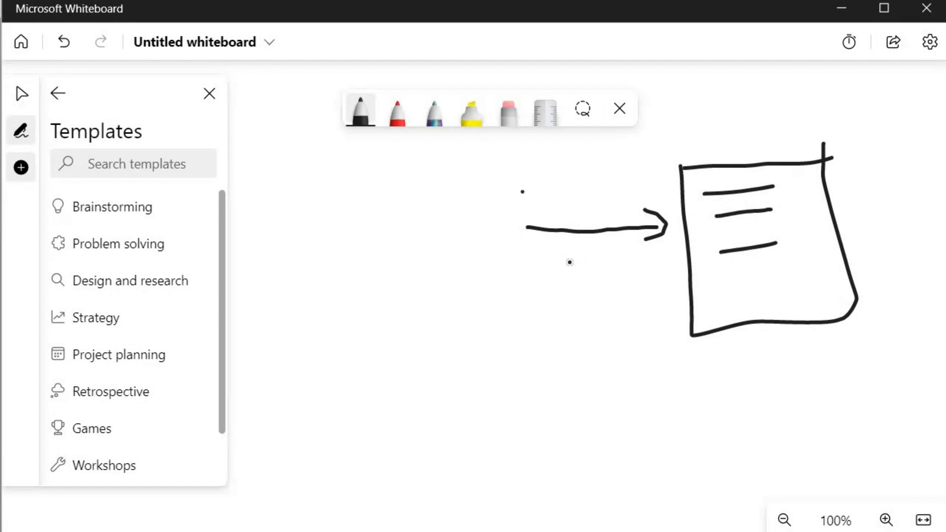
left_click_drag(543, 255, 635, 248)
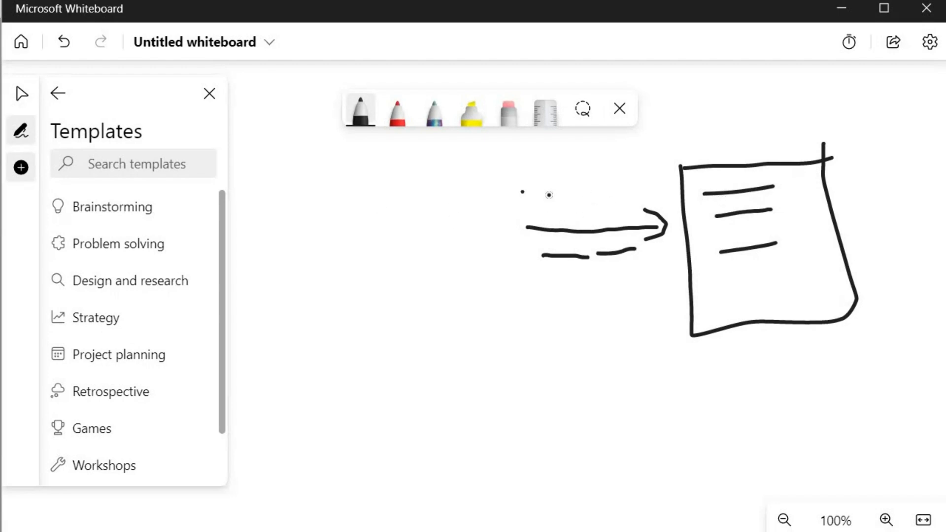
mouse_move(685, 266)
left_mouse_down()
mouse_move(515, 282)
mouse_move(569, 298)
left_mouse_up()
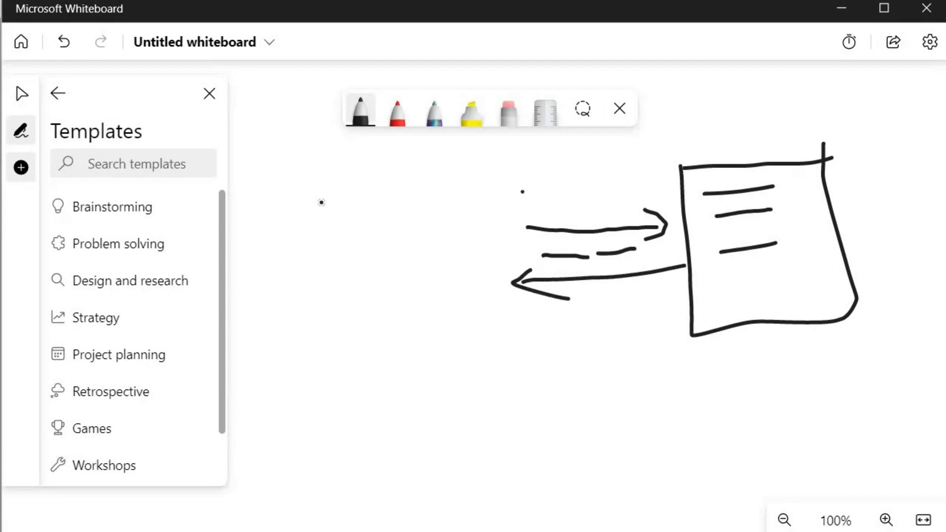
mouse_move(477, 197)
left_mouse_down()
mouse_move(411, 206)
mouse_move(423, 352)
left_mouse_up()
mouse_move(502, 347)
left_mouse_down()
mouse_move(479, 199)
mouse_move(447, 236)
left_mouse_up()
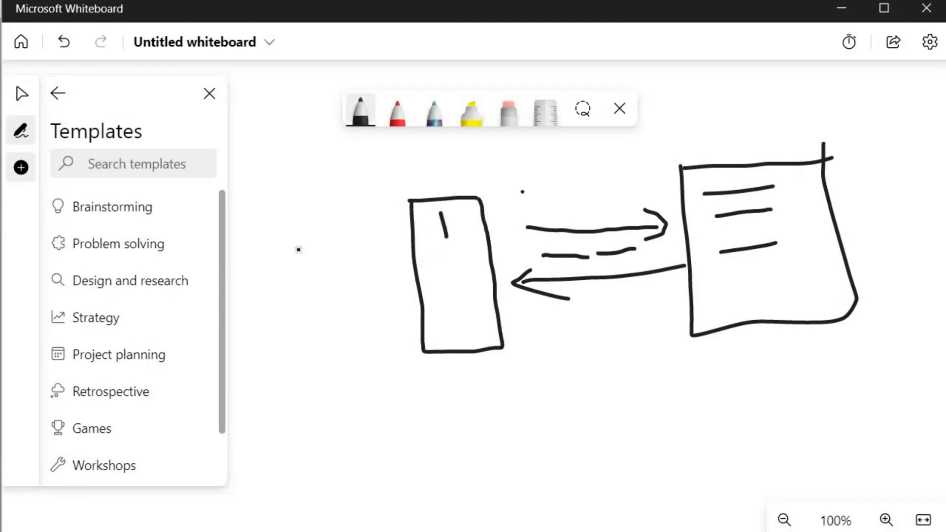
Draw a page-like box with three text lines beside the narrow box and an arrow from it to the narrow box
mouse_move(256, 206)
left_mouse_down()
mouse_move(378, 211)
mouse_move(257, 208)
left_mouse_up()
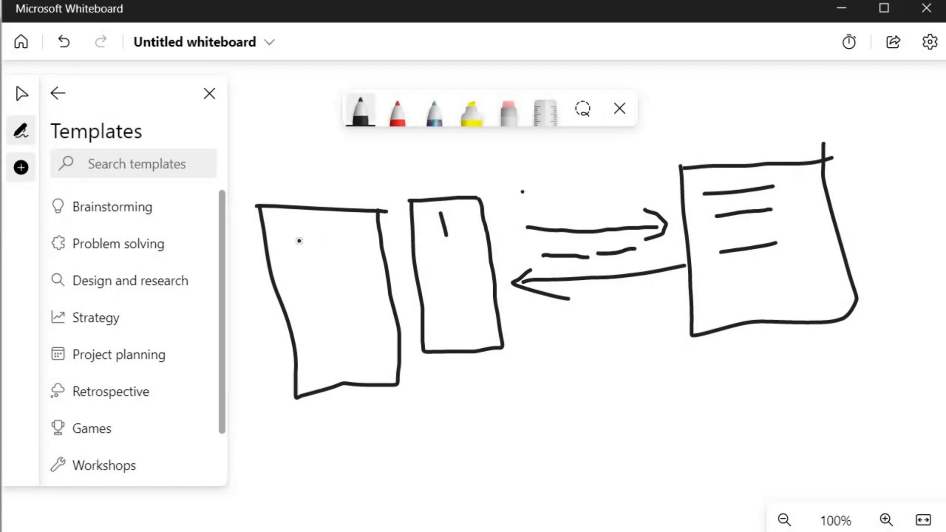
left_click_drag(282, 241, 371, 245)
left_click_drag(299, 273, 355, 274)
left_click_drag(315, 323, 359, 317)
mouse_move(393, 288)
left_mouse_down()
mouse_move(417, 282)
mouse_move(409, 290)
left_mouse_up()
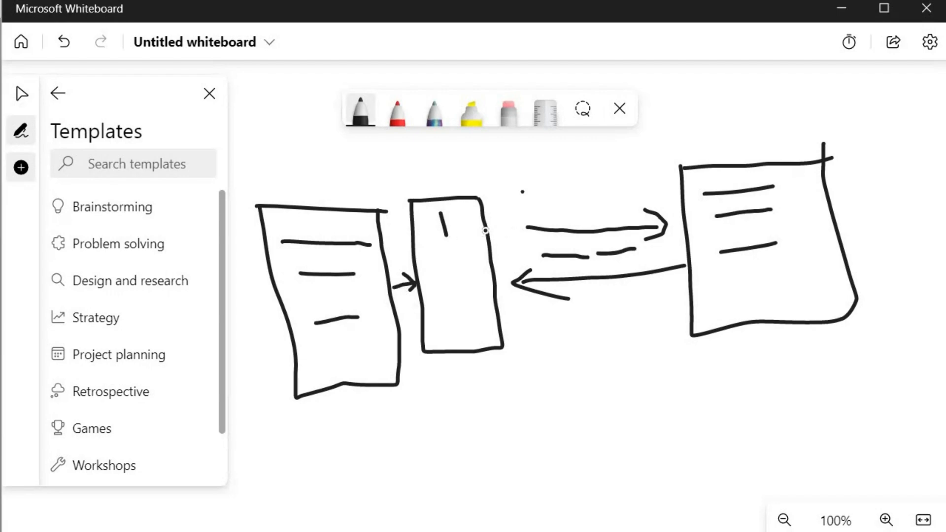
Complete the request and return arrows between the three boxes and enclose the whole diagram in a large frame
left_click_drag(488, 229, 567, 228)
left_click_drag(685, 266, 509, 284)
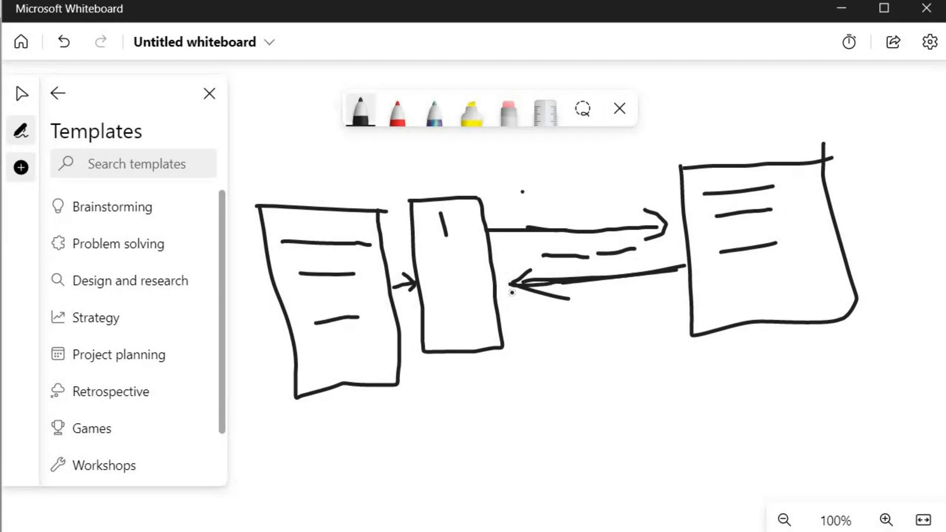
mouse_move(422, 305)
left_mouse_down()
mouse_move(399, 307)
mouse_move(413, 318)
left_mouse_up()
left_click_drag(250, 164, 279, 165)
mouse_move(544, 153)
left_mouse_down()
mouse_move(837, 131)
mouse_move(921, 395)
mouse_move(421, 437)
mouse_move(257, 357)
mouse_move(250, 160)
left_mouse_up()
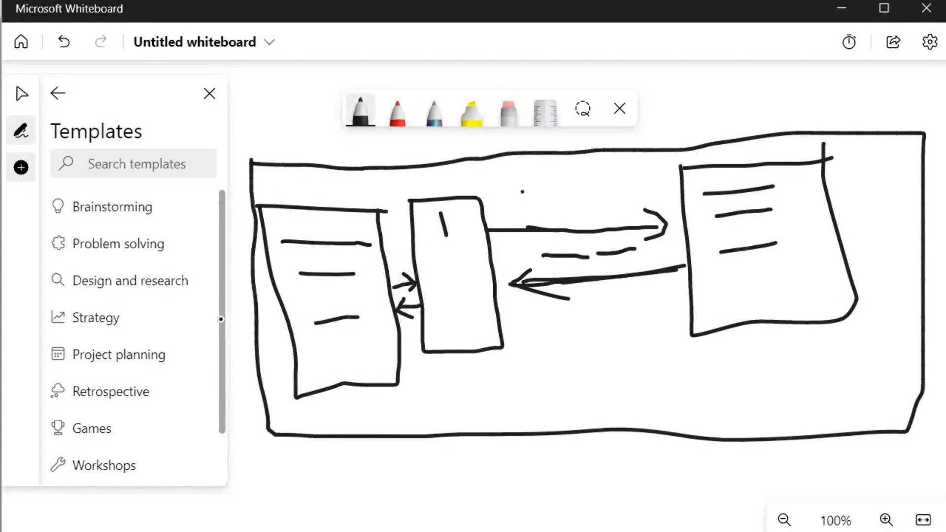
Label the page-like box "P A" and handwrite labels below the large box, the return arrow and the narrow box
mouse_move(339, 393)
left_mouse_down()
mouse_move(339, 421)
mouse_move(344, 408)
mouse_move(380, 416)
mouse_move(397, 407)
left_mouse_up()
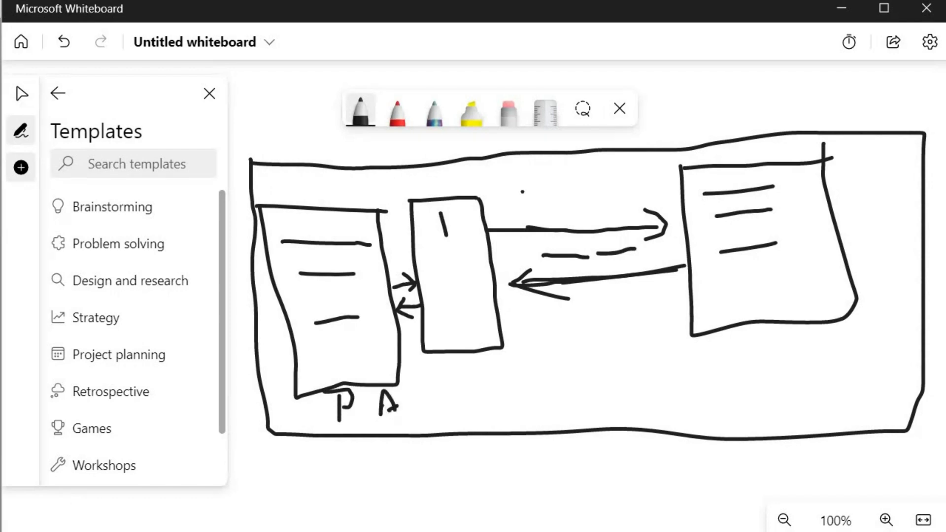
mouse_move(750, 348)
left_mouse_down()
mouse_move(766, 386)
mouse_move(778, 382)
mouse_move(771, 365)
mouse_move(819, 345)
mouse_move(807, 370)
mouse_move(840, 362)
mouse_move(834, 380)
left_mouse_up()
left_click_drag(591, 314, 598, 336)
mouse_move(593, 322)
left_mouse_down()
mouse_move(611, 319)
mouse_move(626, 345)
left_mouse_up()
left_click(501, 362)
mouse_move(451, 370)
left_mouse_down()
mouse_move(484, 386)
mouse_move(528, 386)
left_mouse_up()
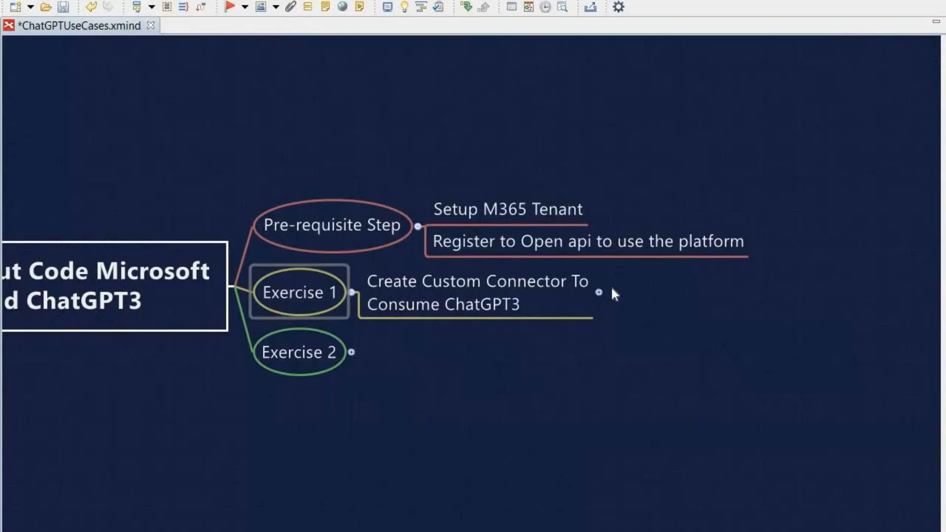
Expand the "Create Custom Connector To Consume ChatGPT3" topic and point out the api.openapi.com endpoint of Step 1
left_click(599, 293)
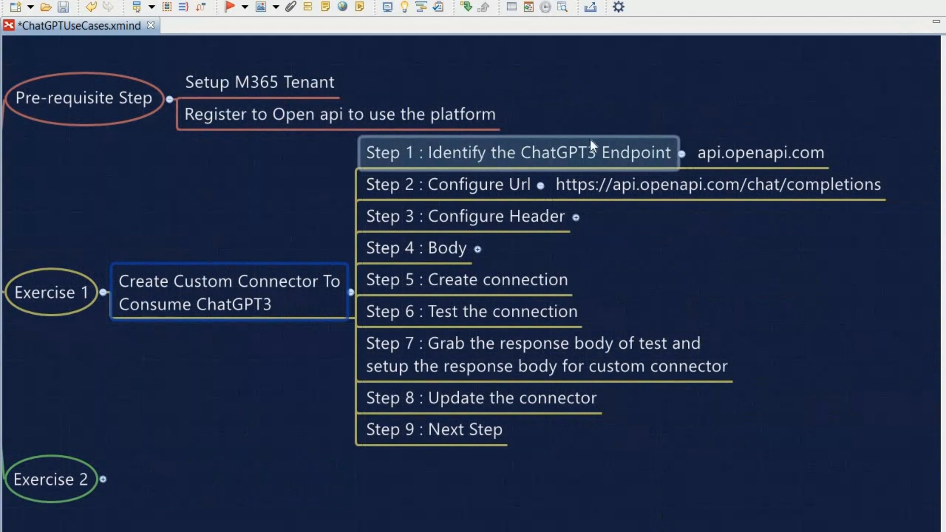
left_click(722, 147)
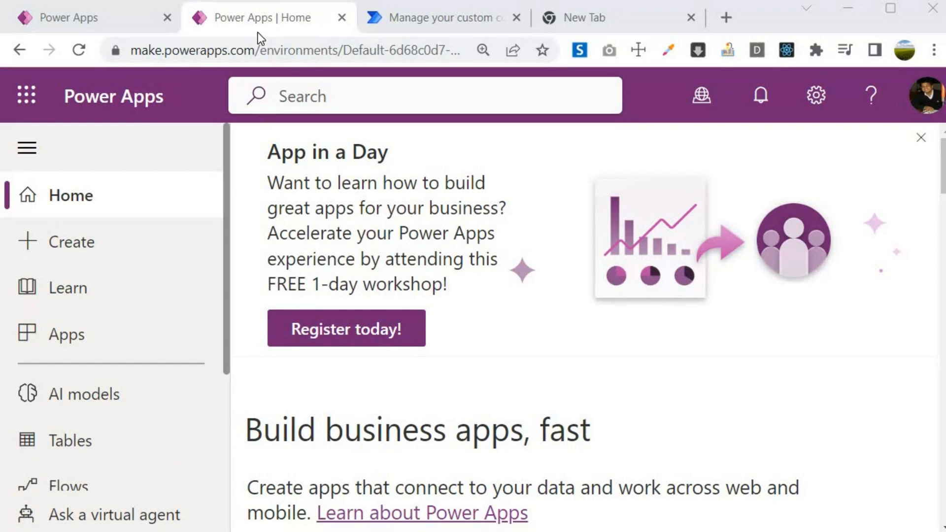
Switch to the Power Apps home page and open the Discover page listing all available features
left_click(387, 18)
left_click(280, 11)
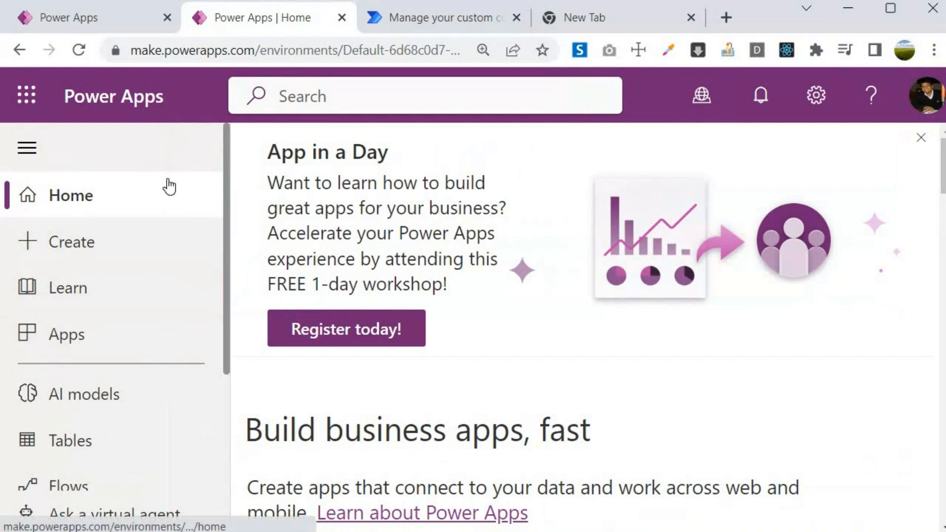
scroll(167, 205, "down", 3)
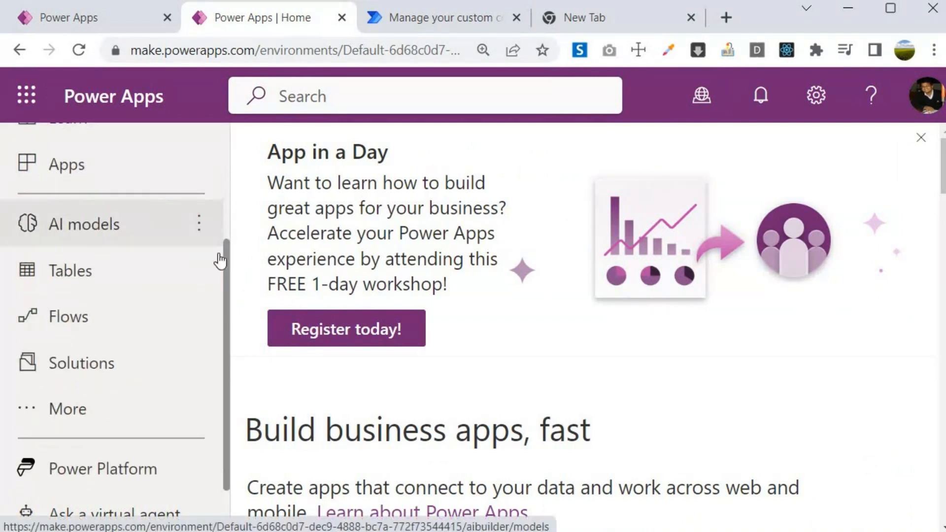
left_click(81, 410)
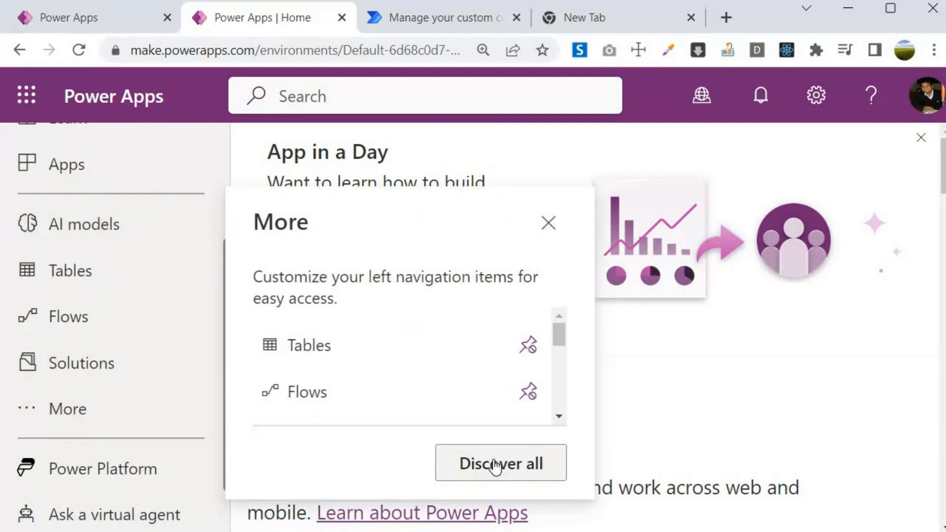
left_click(495, 466)
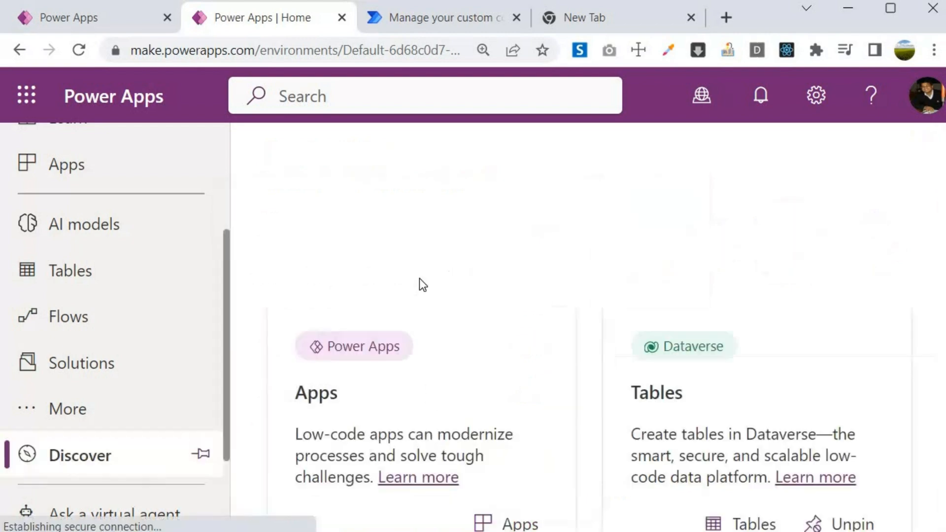
Pin Custom connectors from the Data group to the site navigation and open the Custom connectors page
scroll(443, 295, "down", 6)
scroll(466, 300, "down", 10)
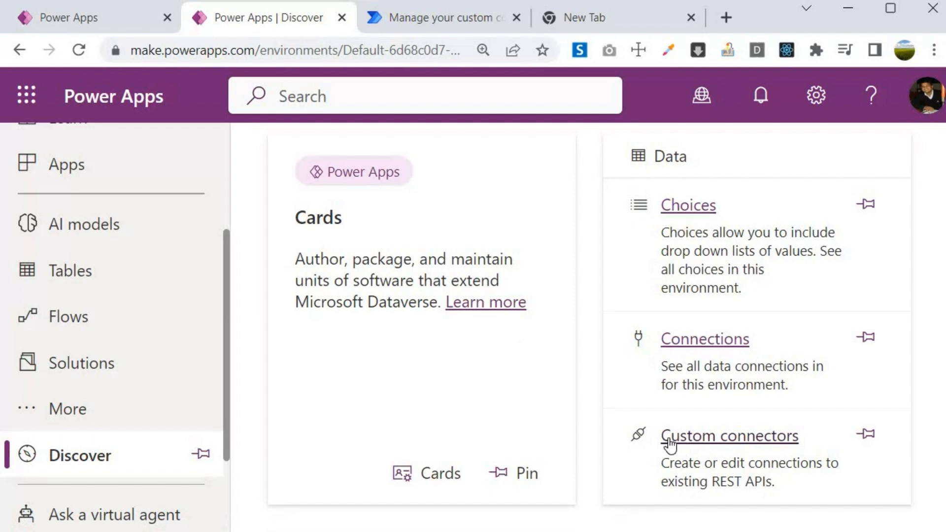
left_click(864, 441)
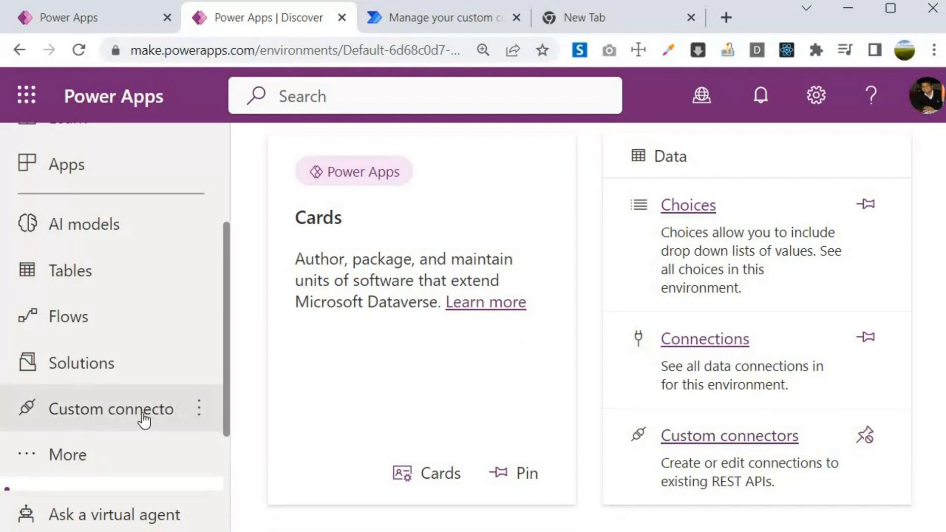
left_click(104, 416)
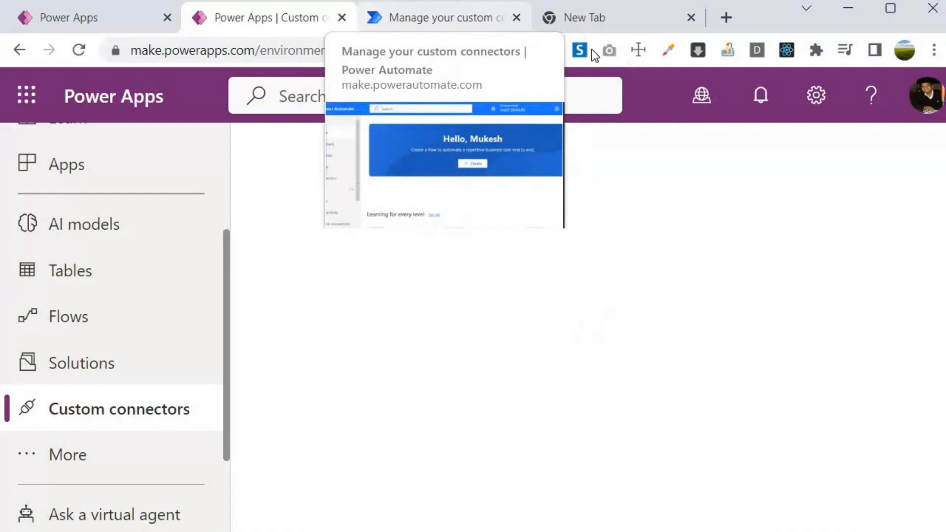
Switch to Power Automate and open the Custom connectors page from the Data group, comparing it with the Power Apps one
left_click(427, 15)
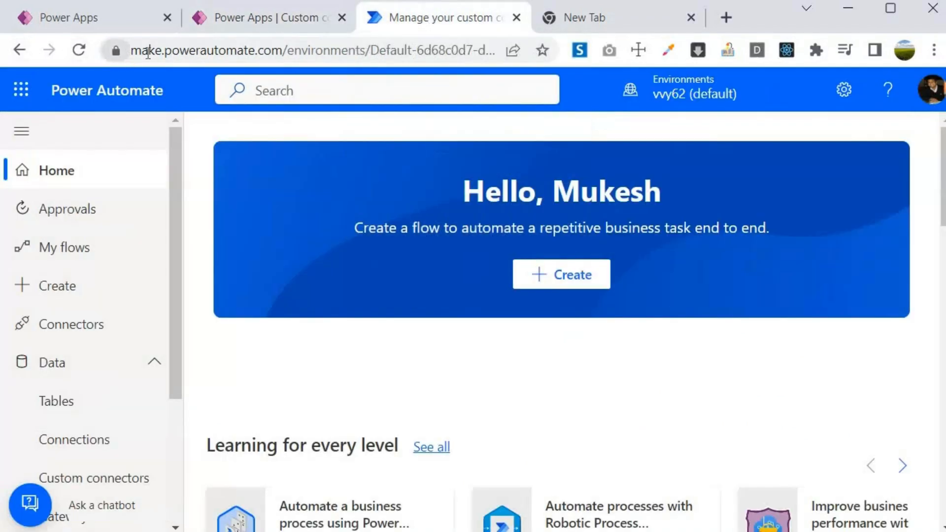
left_click(235, 16)
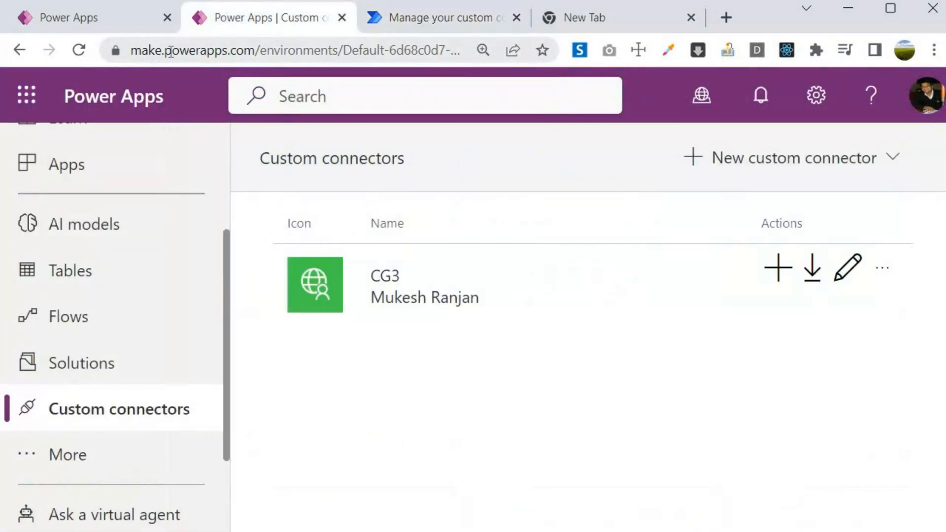
left_click(382, 24)
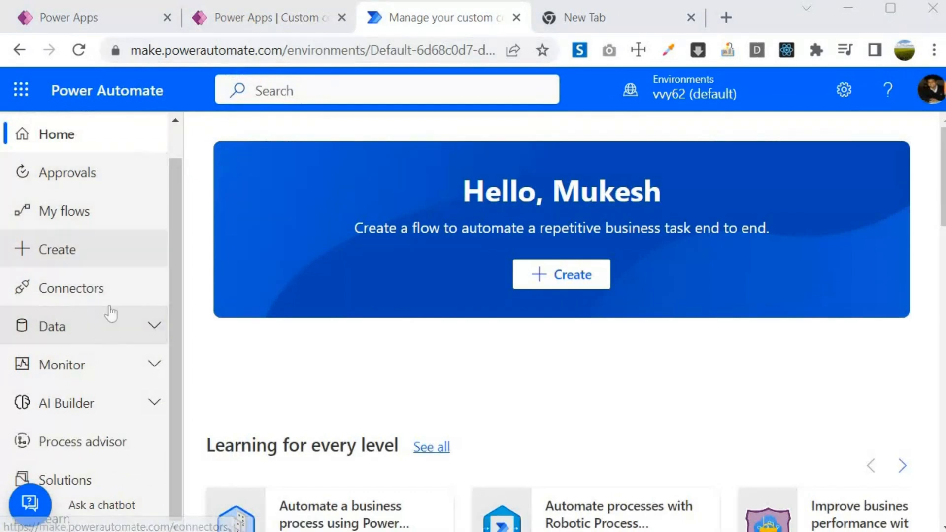
left_click(149, 326)
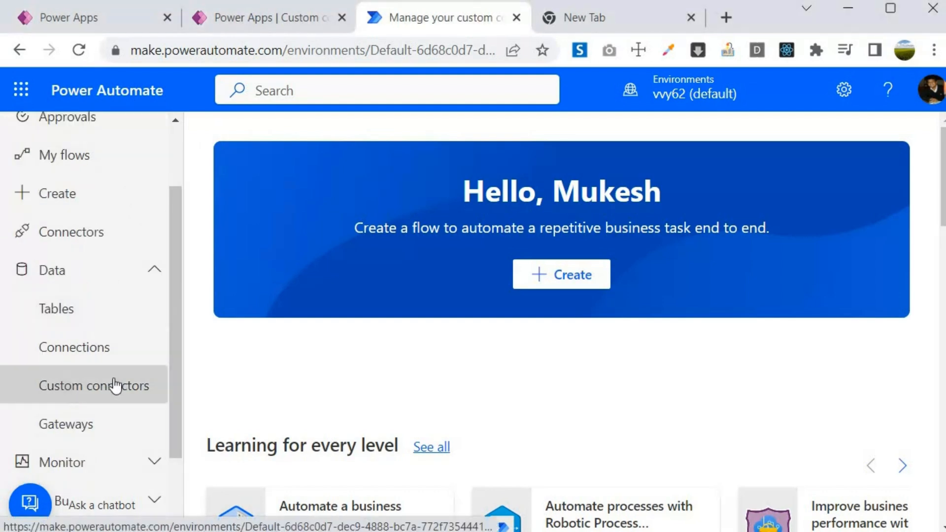
left_click(67, 387)
left_click(269, 17)
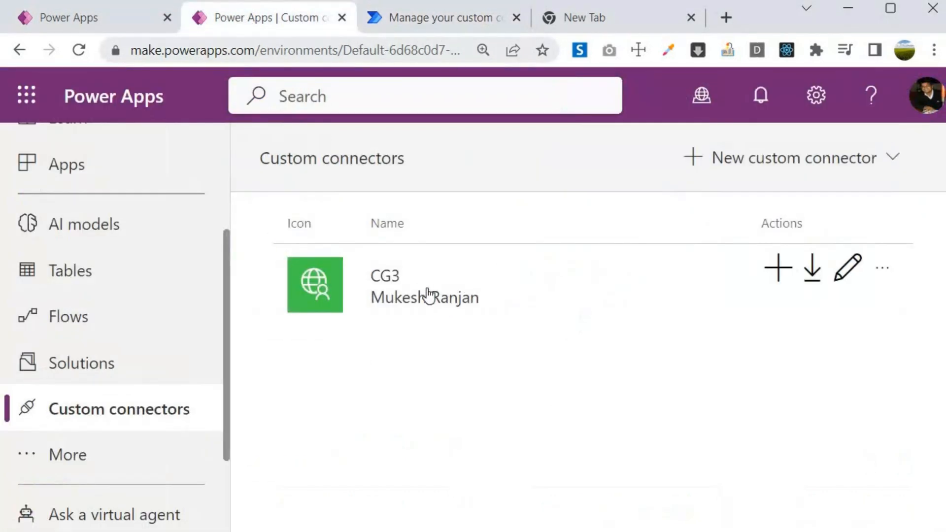
left_click(404, 17)
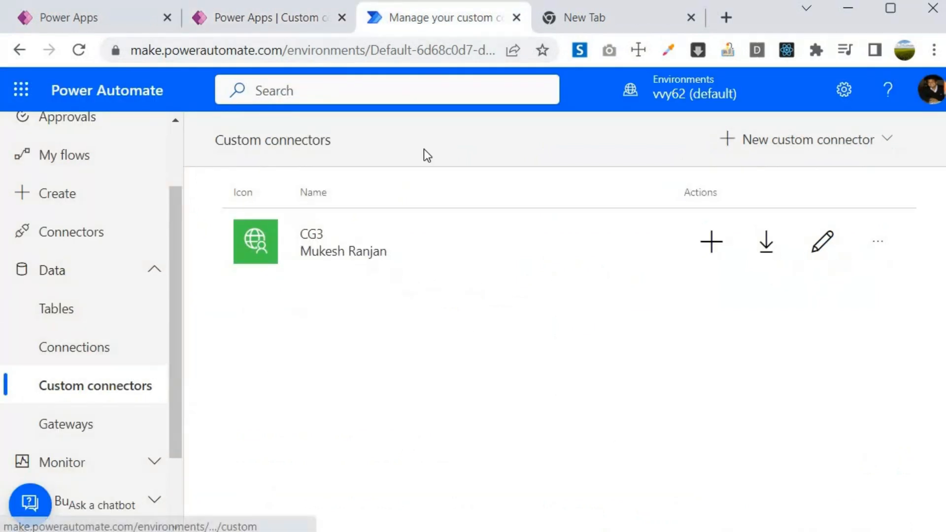
Create a new custom connector from blank with the name ChatGPT3CC
left_click(883, 143)
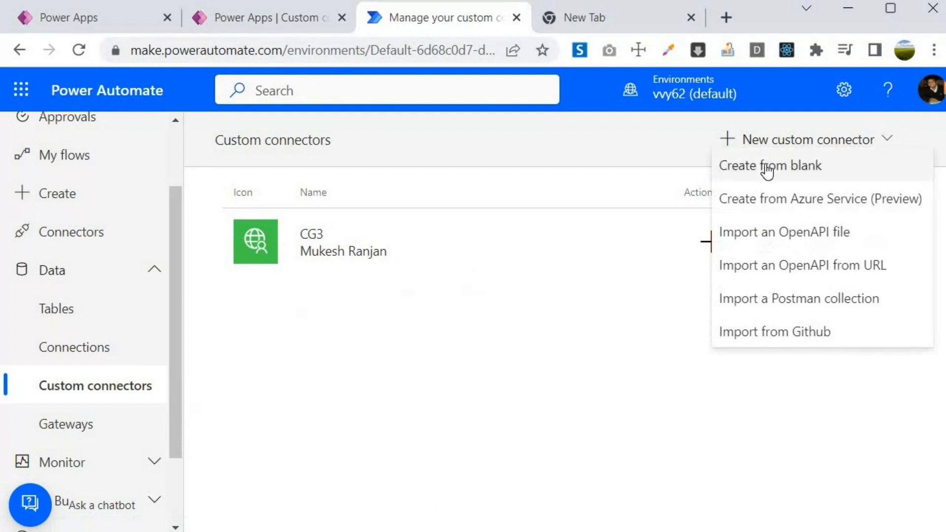
left_click(771, 165)
left_click(328, 306)
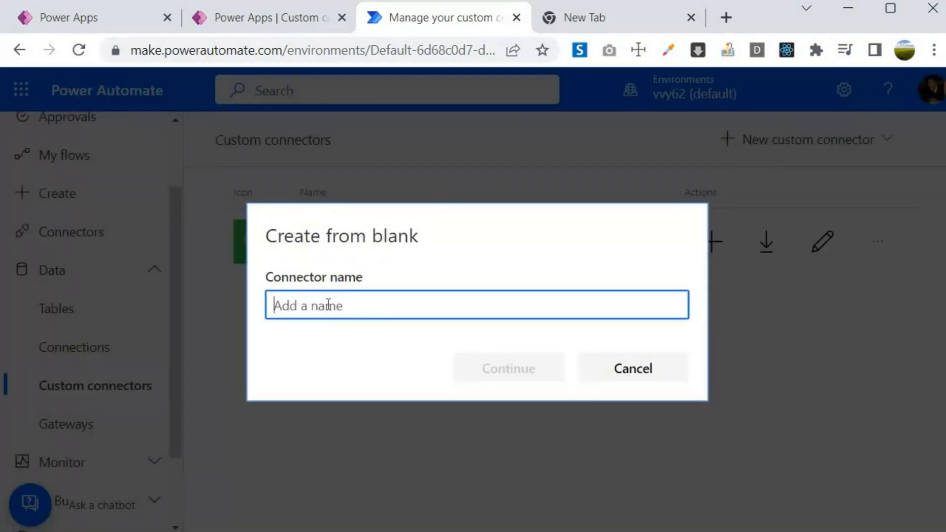
type("Chat")
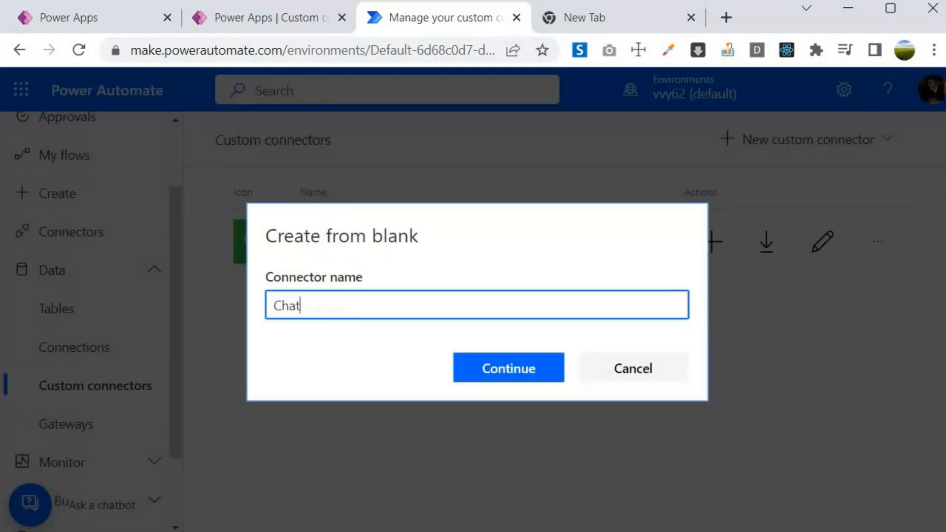
type("GPT3CC")
left_click(512, 373)
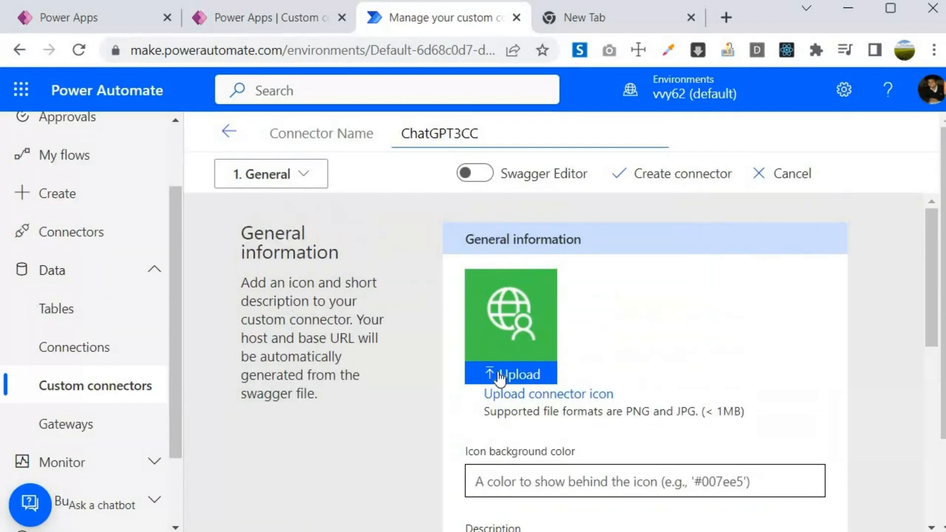
Upload the image roboface.png as the connector's icon
left_click(494, 362)
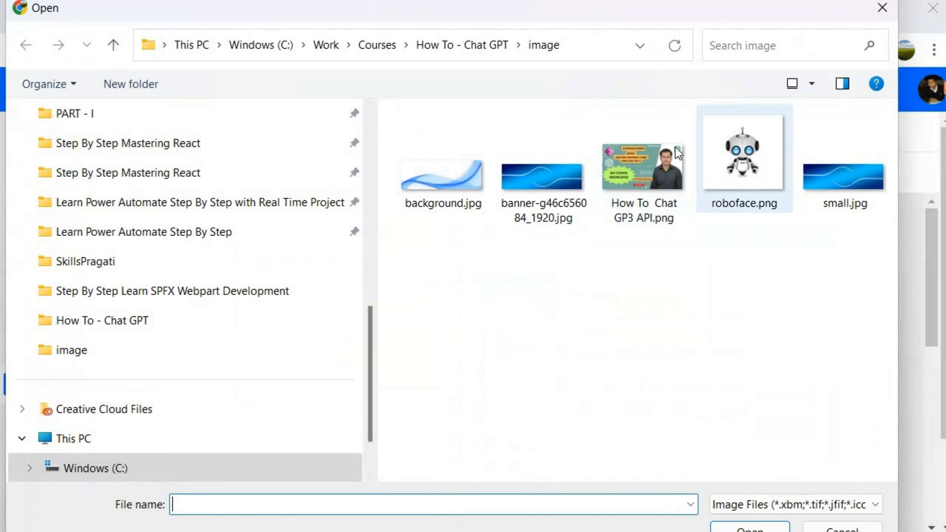
left_click(730, 158)
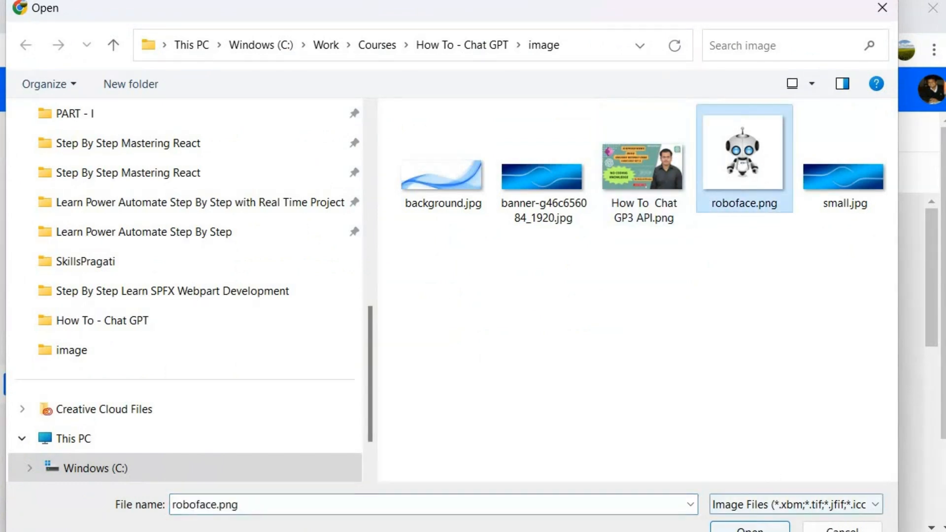
left_click(767, 530)
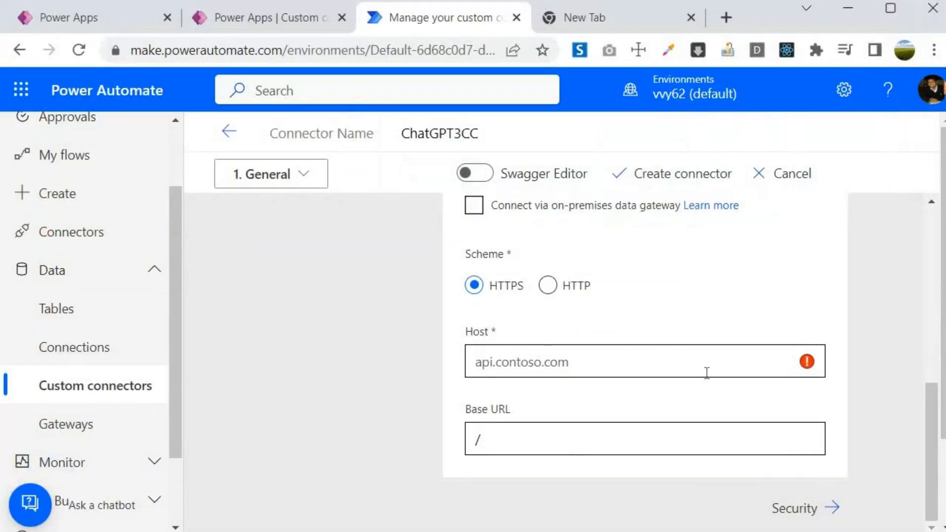
Set the connector's host to api.openai.com in the general information
left_click(572, 367)
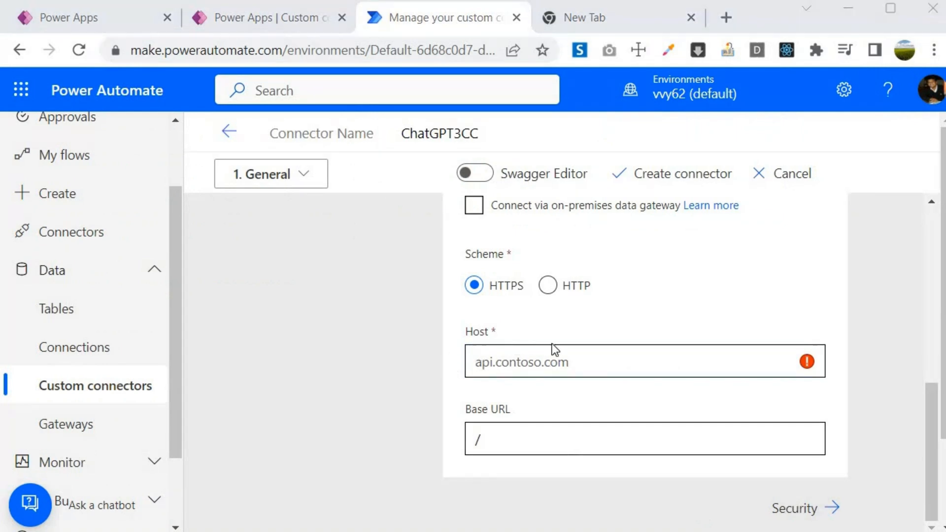
left_click(582, 361)
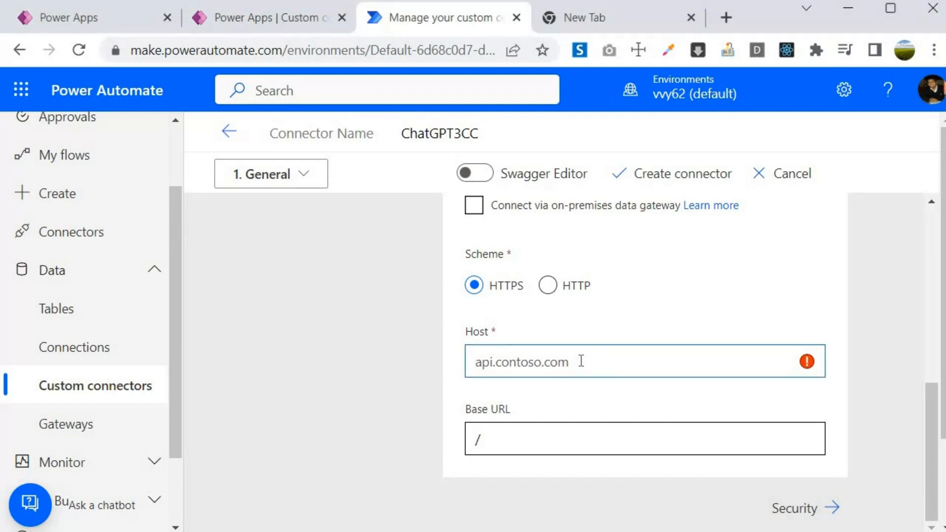
type("api.openai.com")
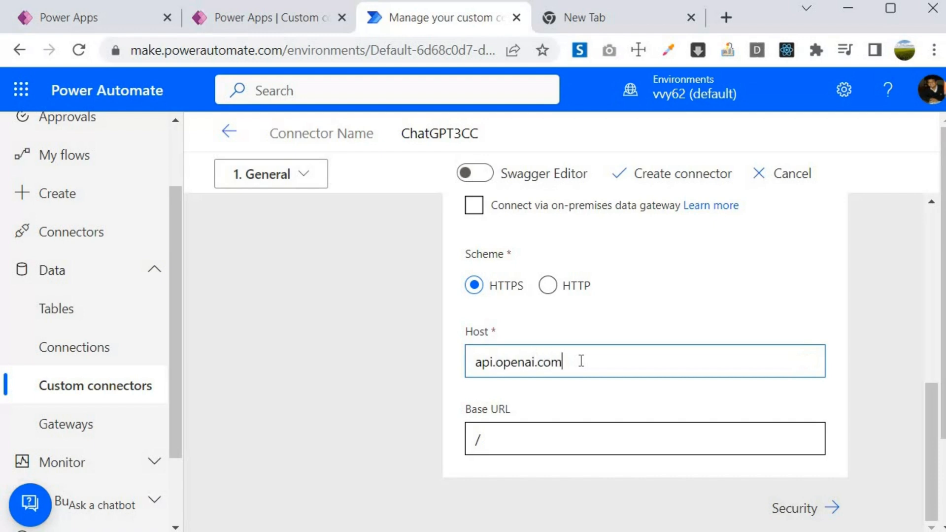
Go to the connector's security settings and choose API Key as the authentication type
left_click(787, 509)
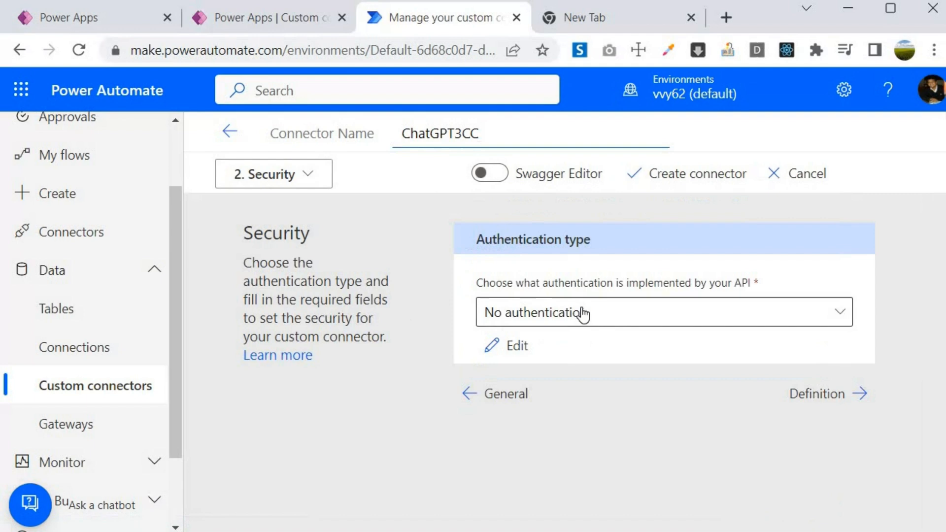
left_click(583, 314)
left_click(494, 413)
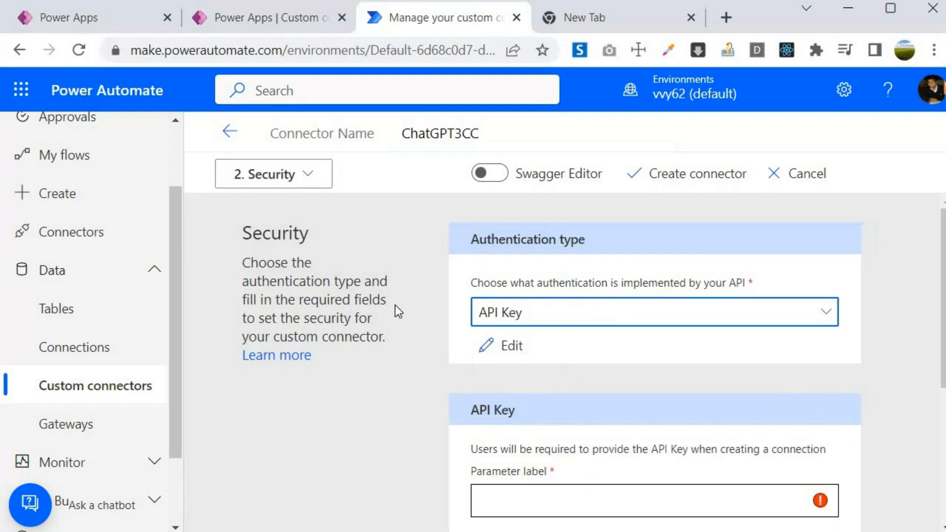
Set the API key's parameter label to "Api Key" and its parameter name to "Authorization"
scroll(427, 335, "down", 3)
scroll(426, 330, "down", 2)
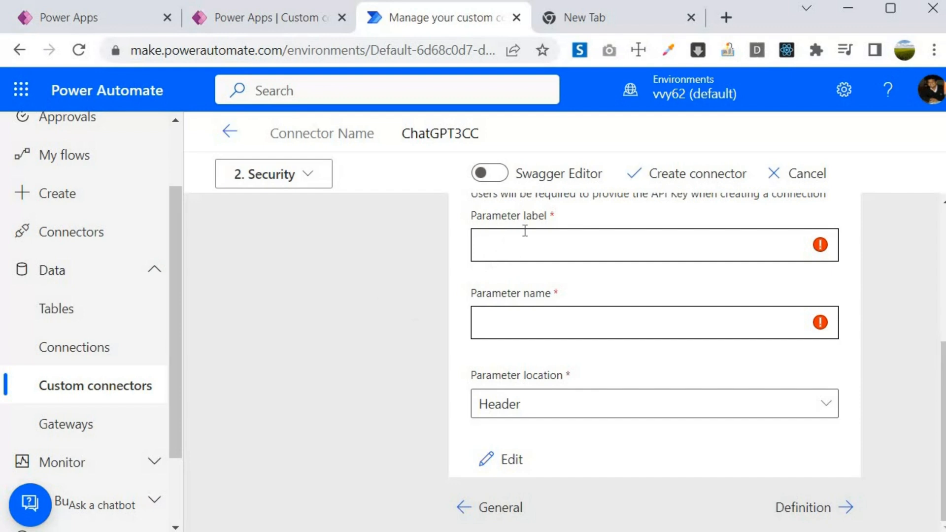
left_click(538, 240)
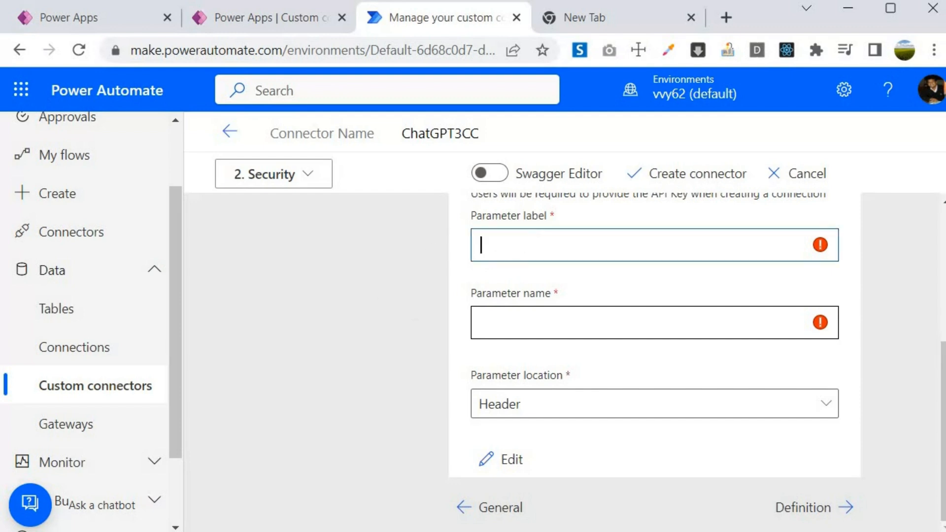
type("Api Key")
left_click(530, 297)
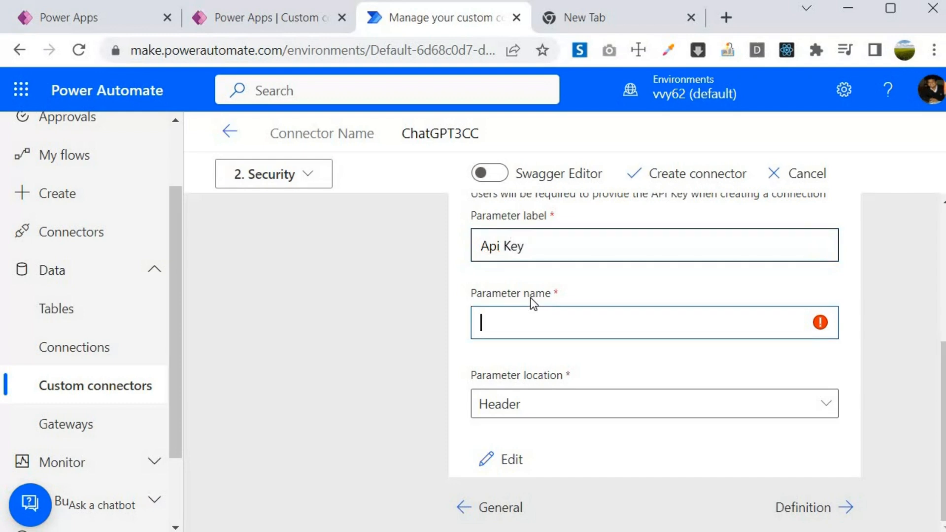
type("Authorization")
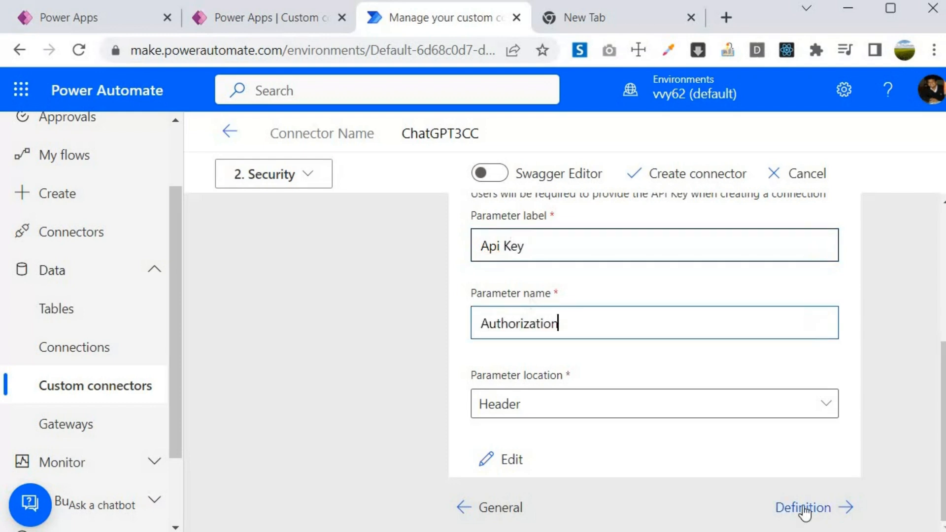
Add a new action to the connector definition with the summary "Chat Service" and the operation ID "chat"
left_click(804, 513)
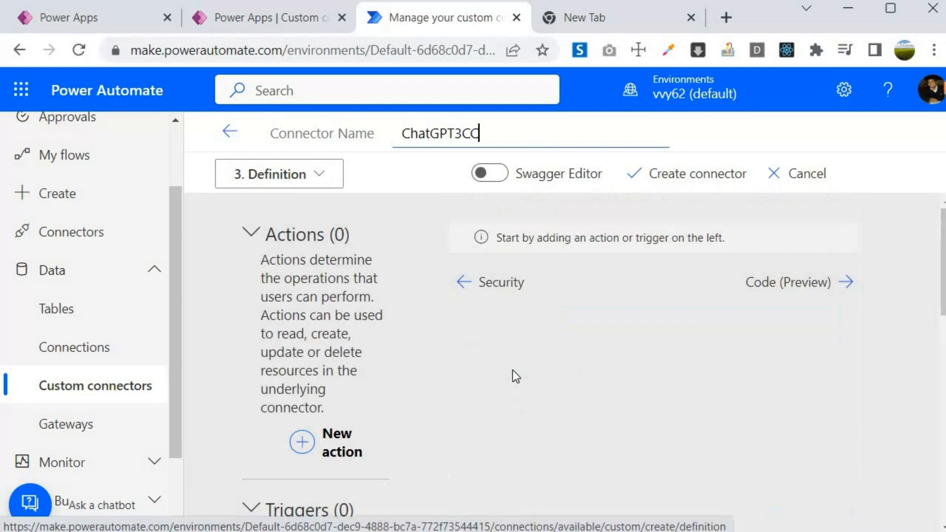
left_click(340, 435)
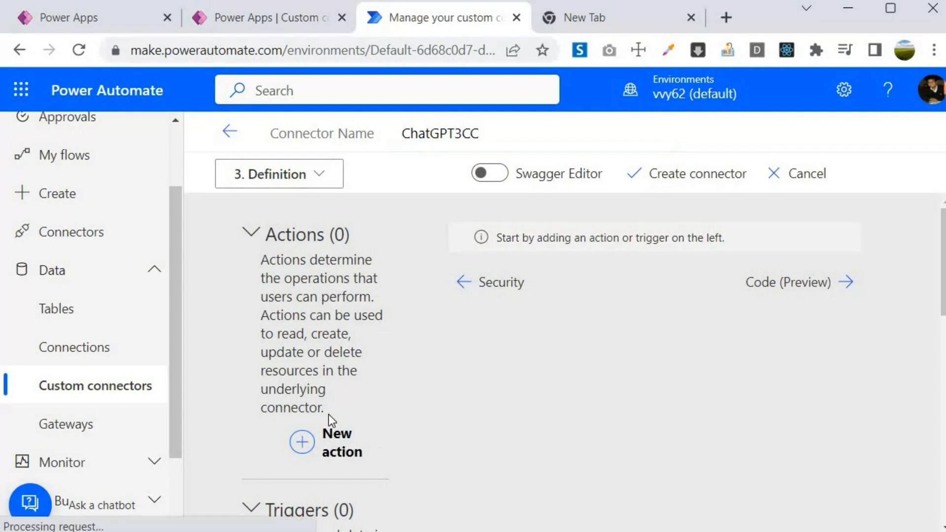
left_click(547, 299)
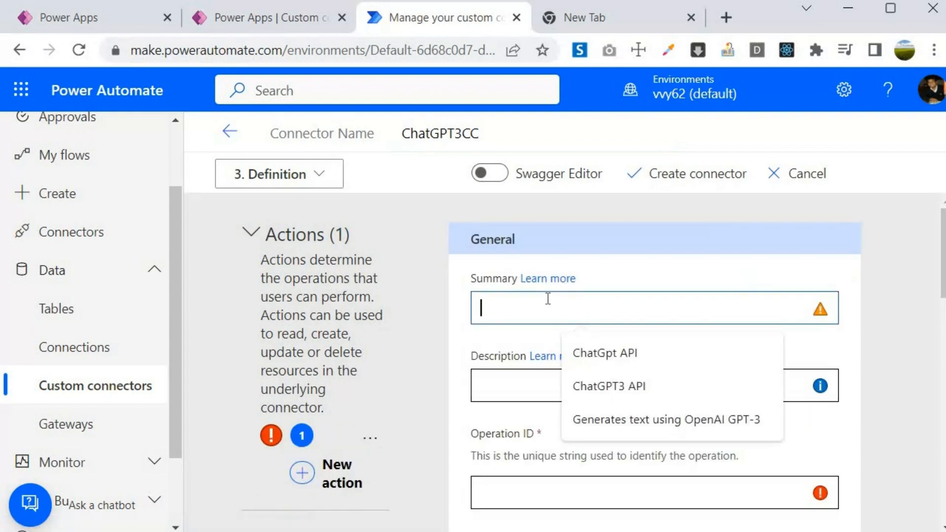
type("Chat Service")
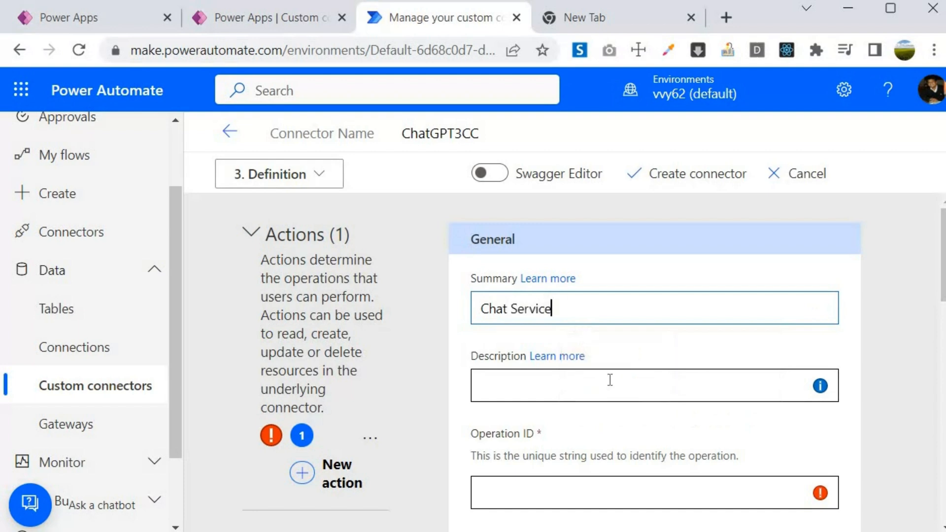
scroll(610, 380, "down", 3)
left_click(506, 308)
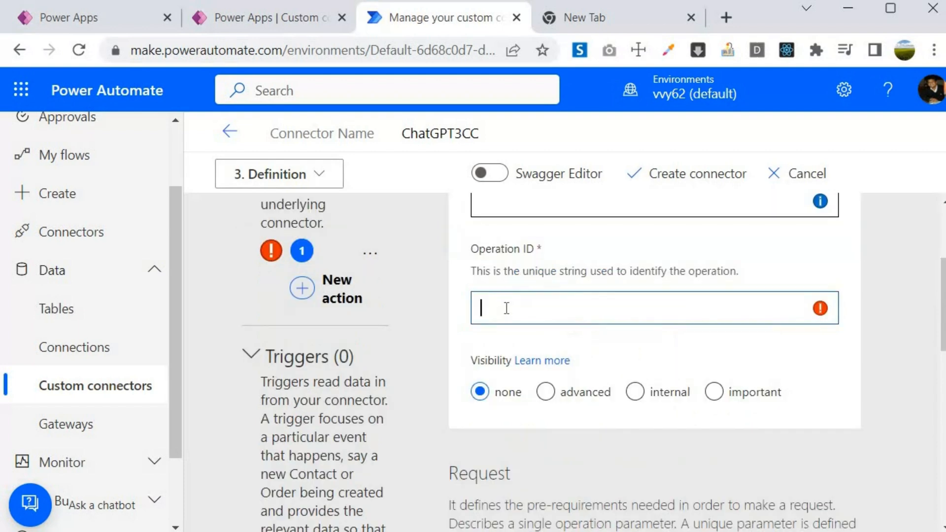
type("chat")
Open the Import from sample form for the action's request and review its URL, headers and body fields
scroll(489, 316, "down", 5)
scroll(530, 328, "up", 2)
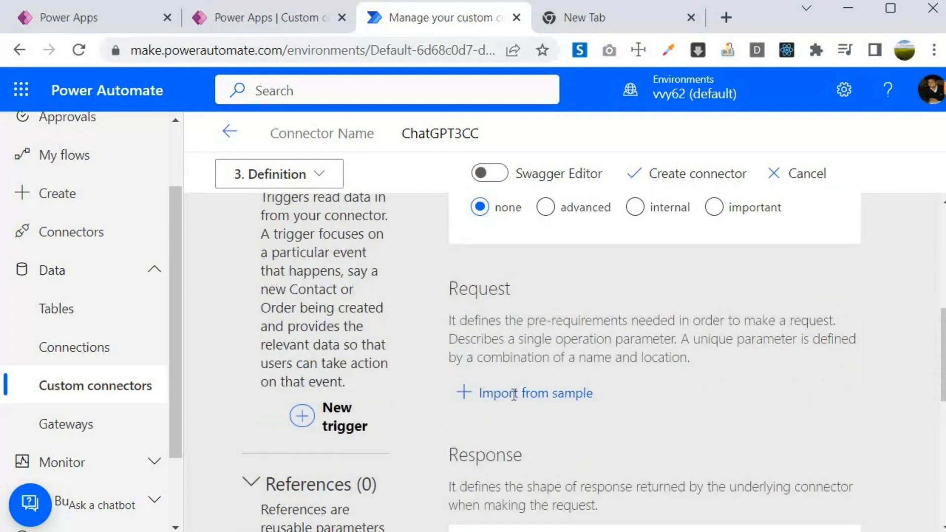
left_click(514, 402)
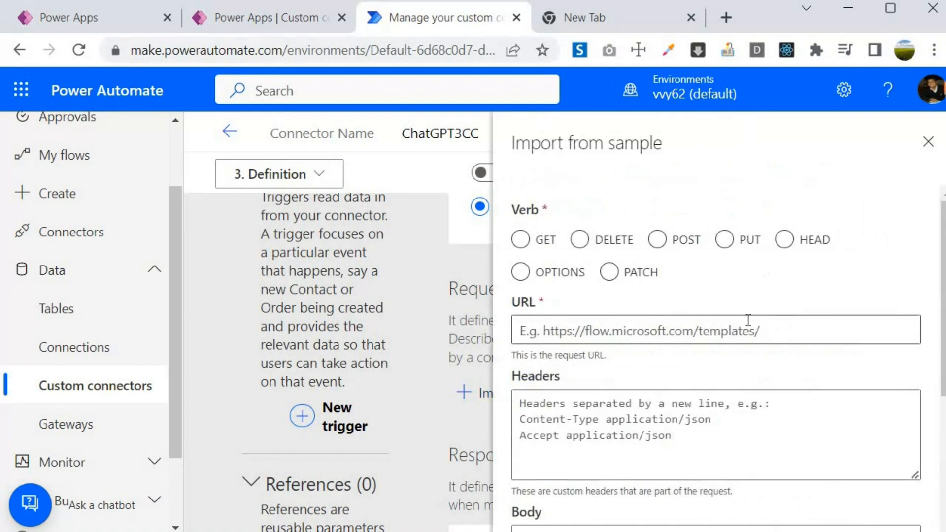
scroll(729, 319, "down", 2)
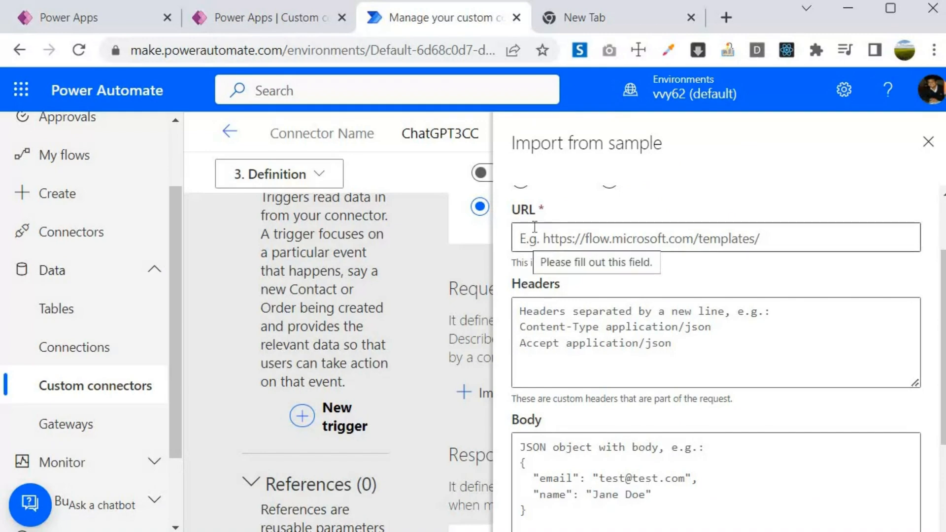
Switch to the OpenAI API Reference in the other browser window and highlight the POST endpoint under Create chat completion
key("alt+Tab")
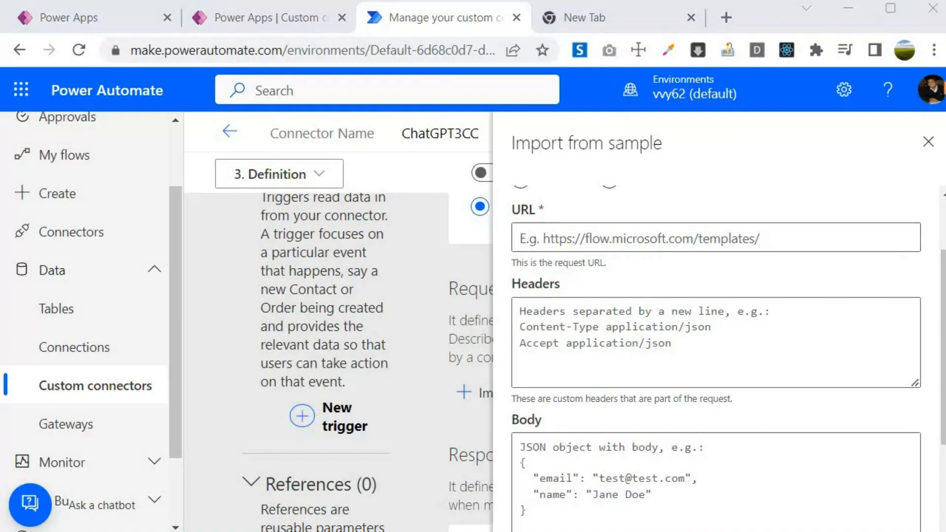
key("alt+Tab")
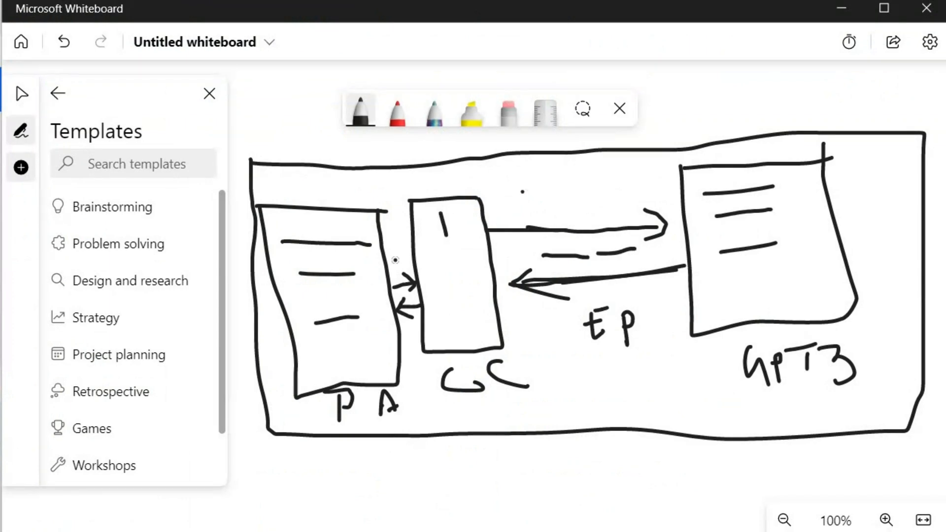
key("alt+Tab")
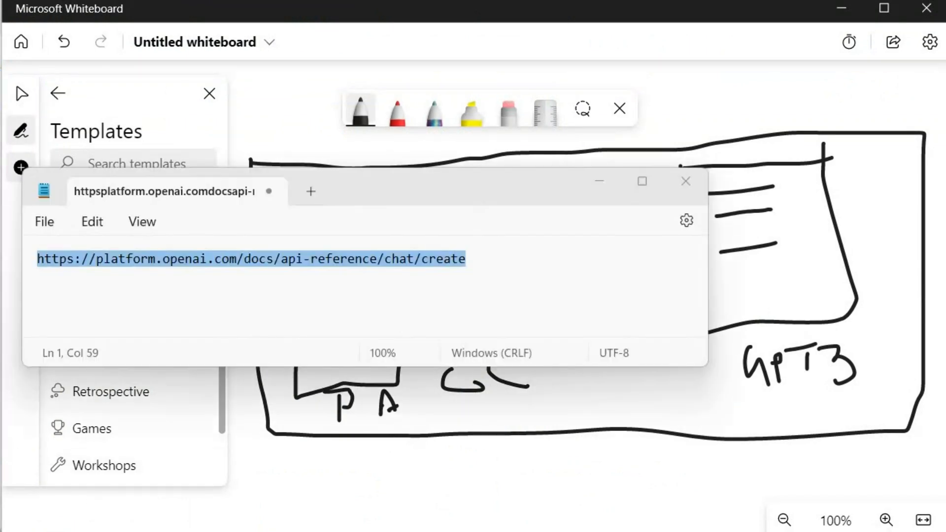
left_click(43, 265)
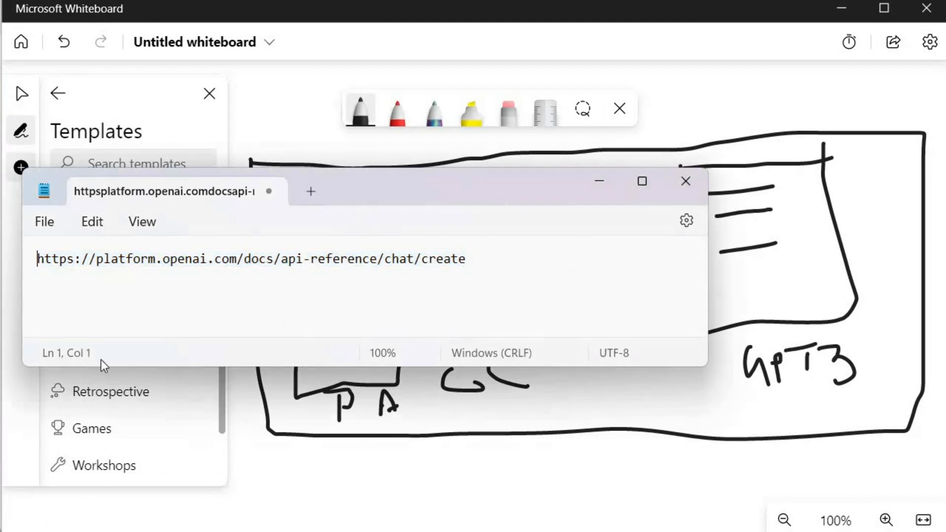
key("alt+Tab")
left_click_drag(290, 341, 603, 340)
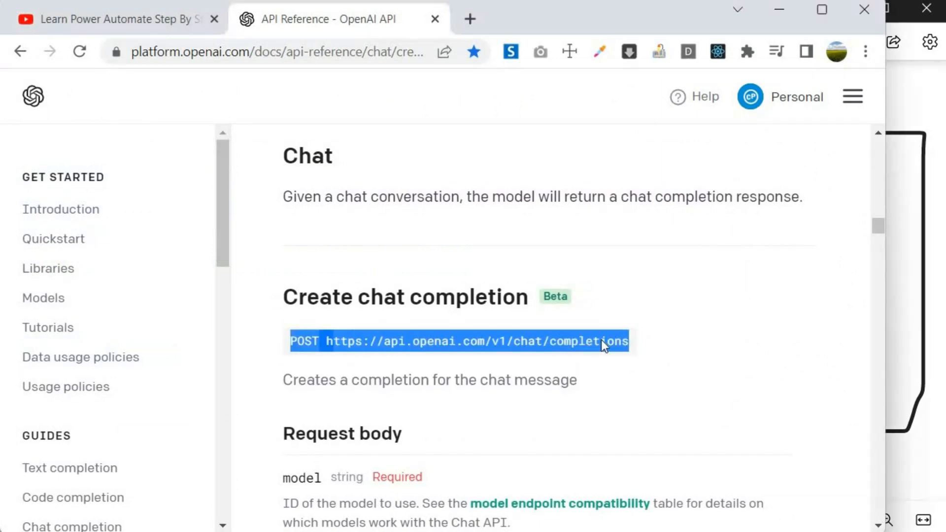
right_click(602, 345)
left_click(443, 351)
left_click(74, 531)
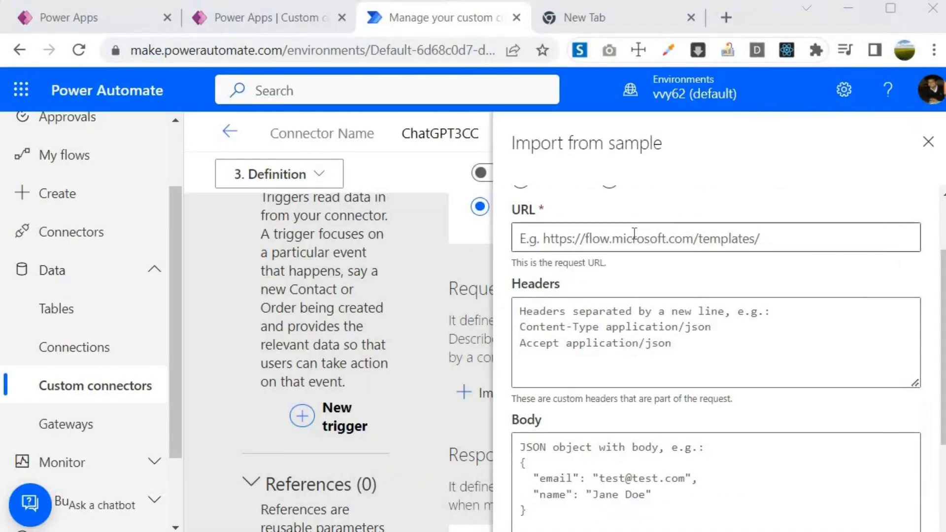
key("ctrl+v")
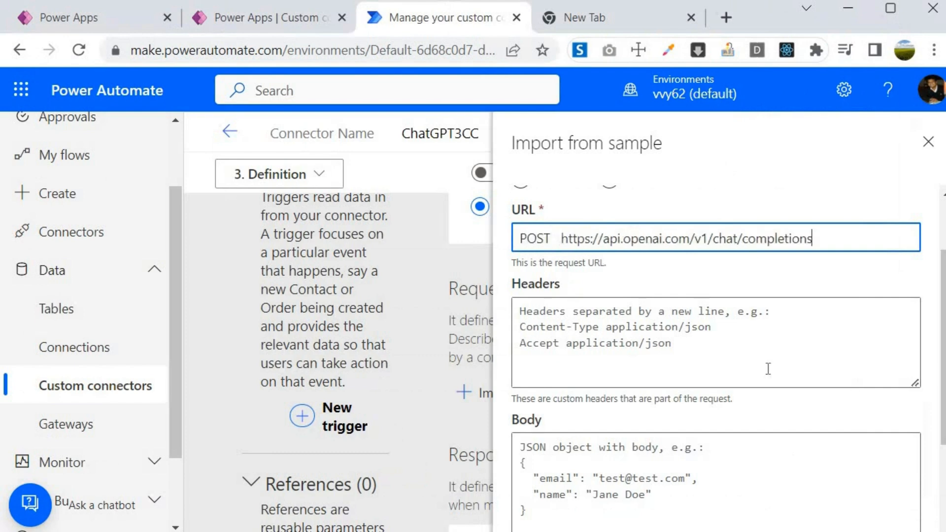
key("shift+Home")
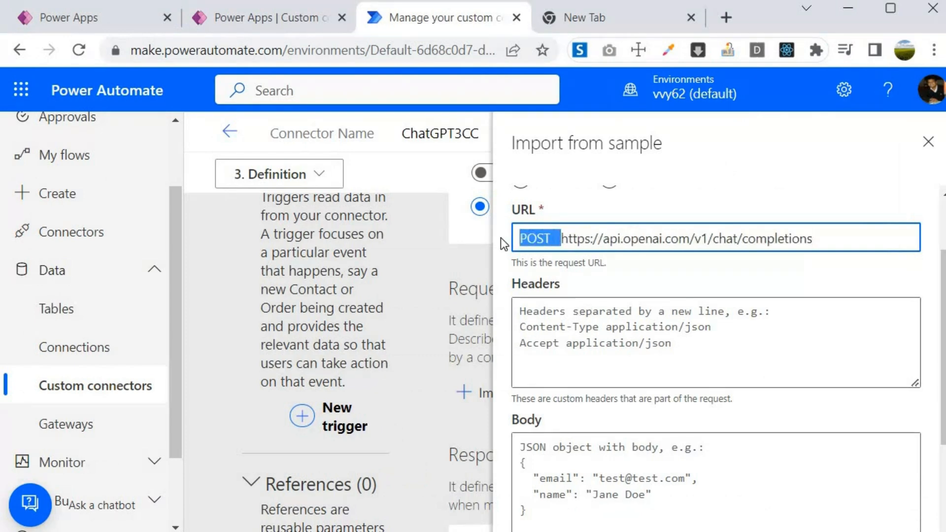
key("BackSpace")
Set the sample request's verb to POST and its headers to "Content-Type application/json"
scroll(700, 258, "up", 2)
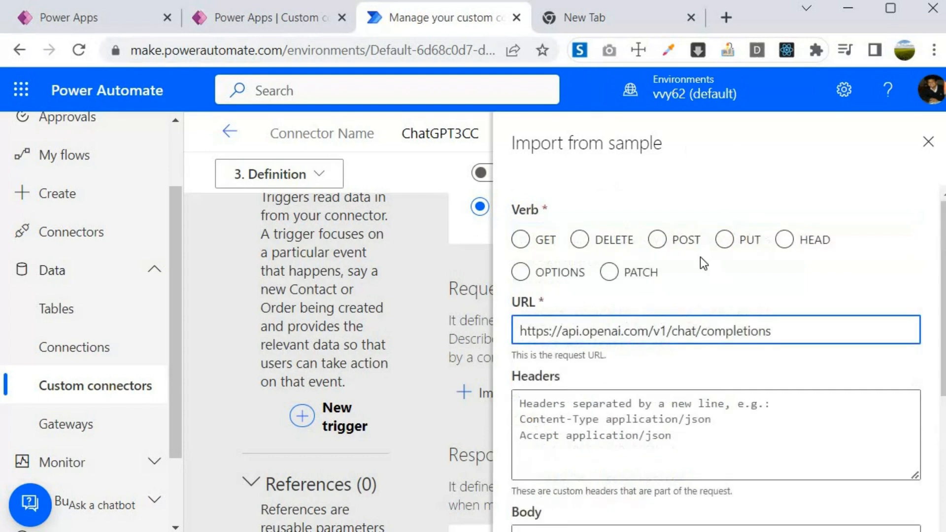
left_click(656, 241)
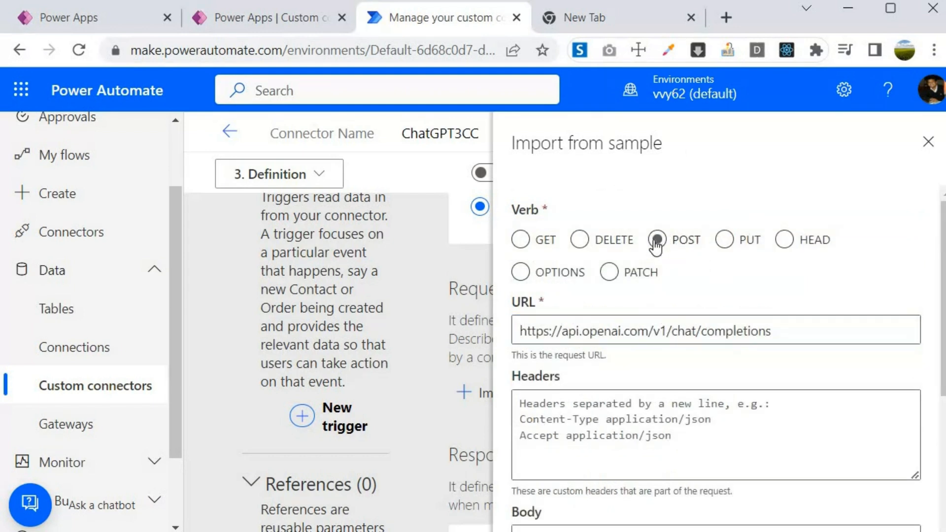
left_click(656, 242)
scroll(602, 327, "down", 2)
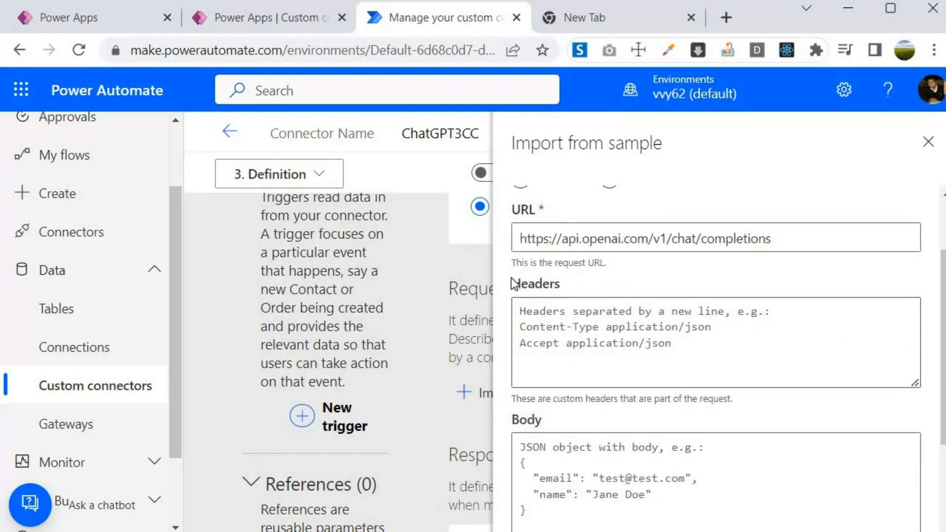
left_click(644, 344)
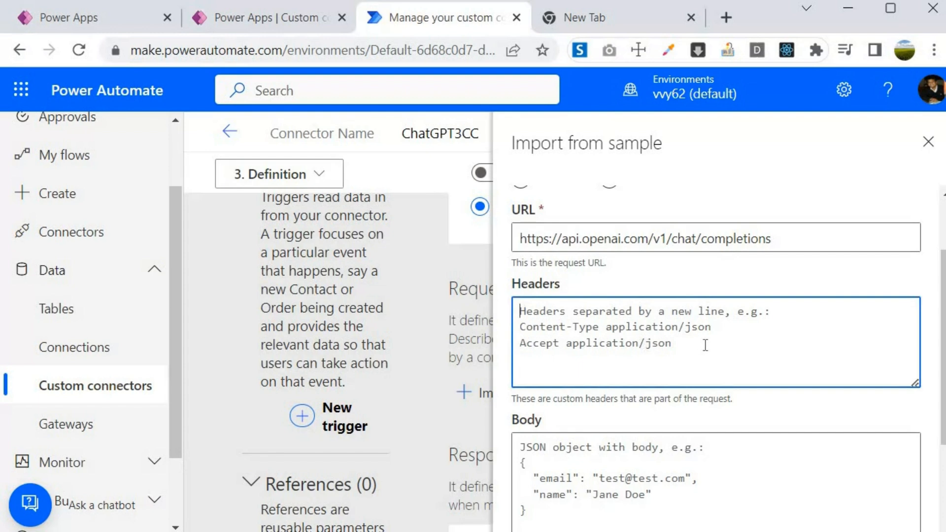
right_click(546, 329)
left_click(599, 138)
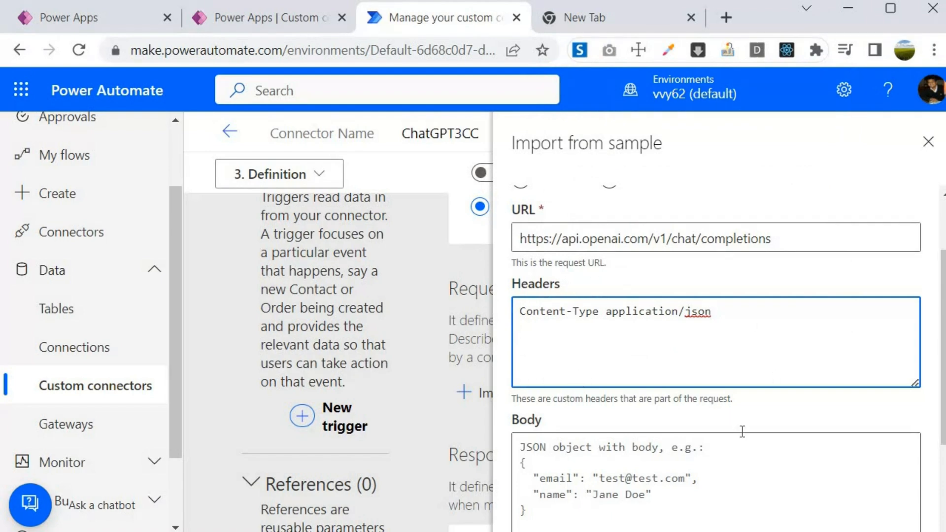
Switch to the OpenAI site, open the Playground without its Get started guide, and set the mode to Chat to check its model
scroll(741, 431, "down", 4)
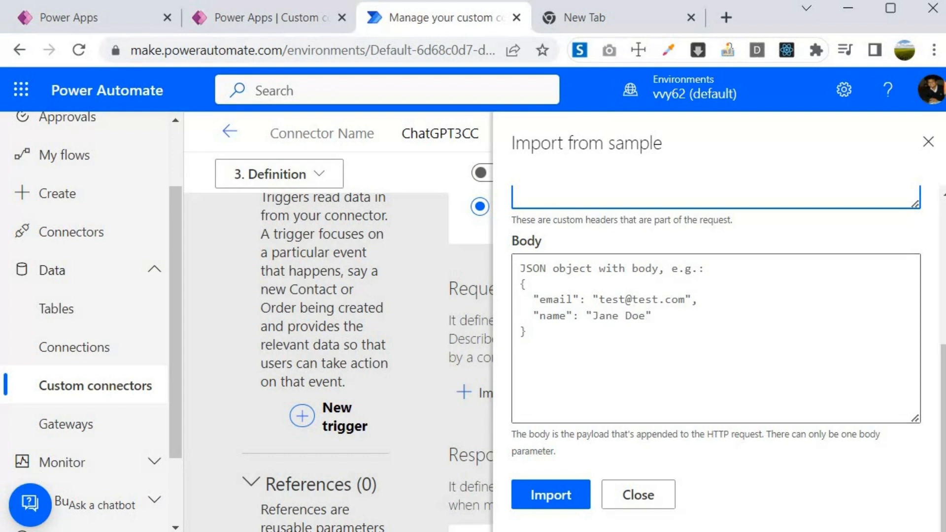
left_click(34, 531)
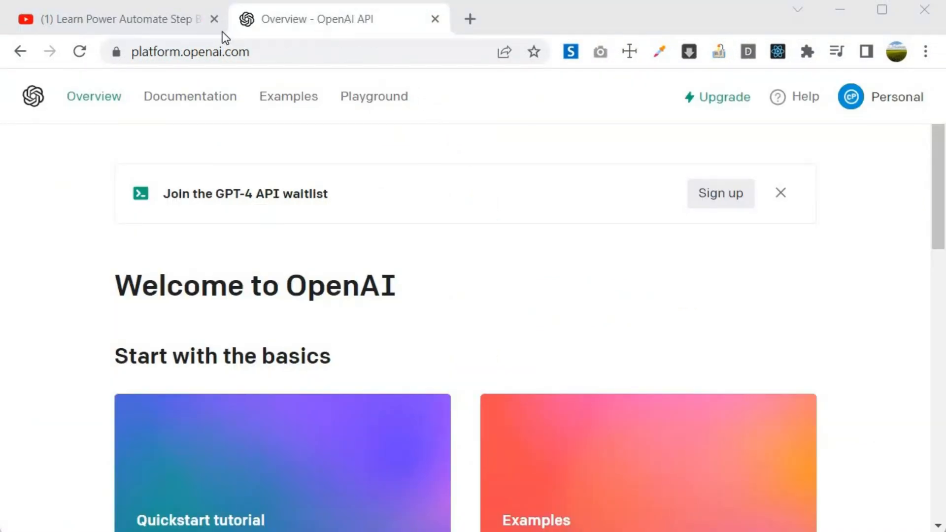
left_click(373, 103)
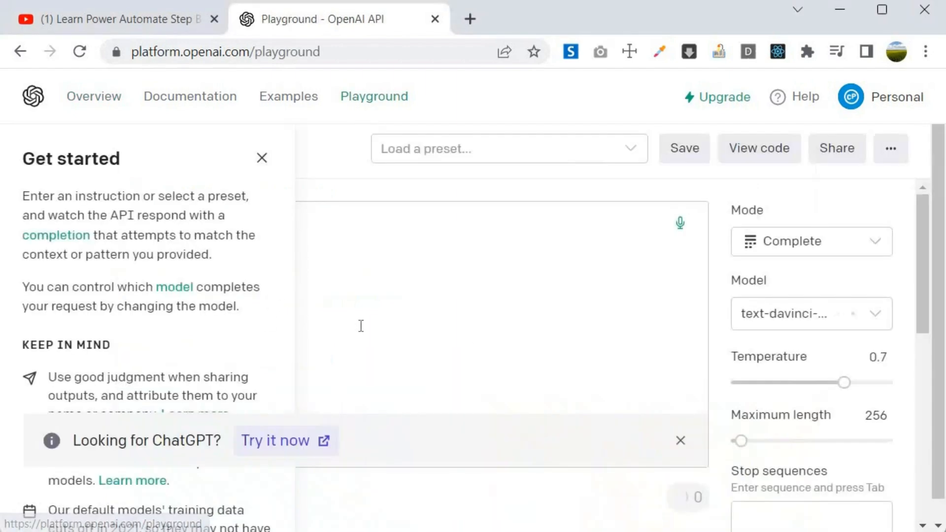
left_click(262, 157)
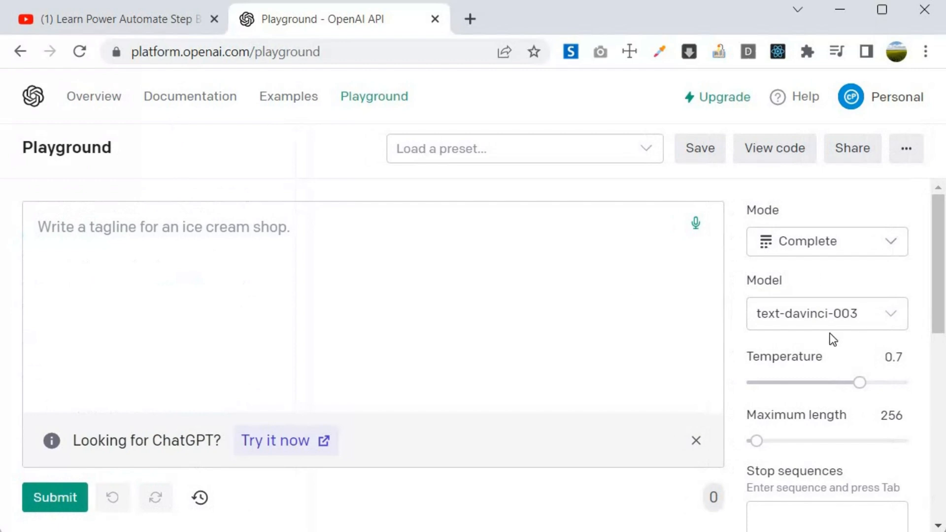
scroll(792, 293, "down", 2)
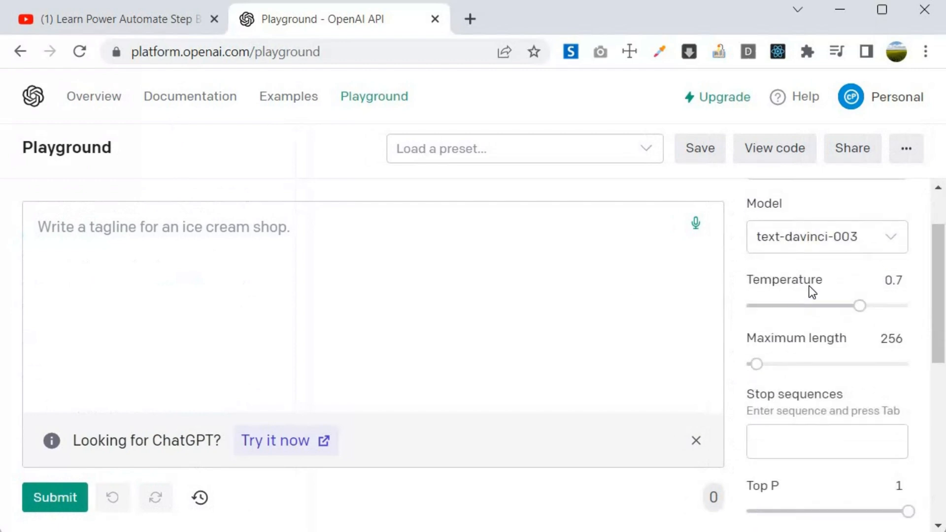
scroll(803, 288, "up", 2)
left_click(808, 249)
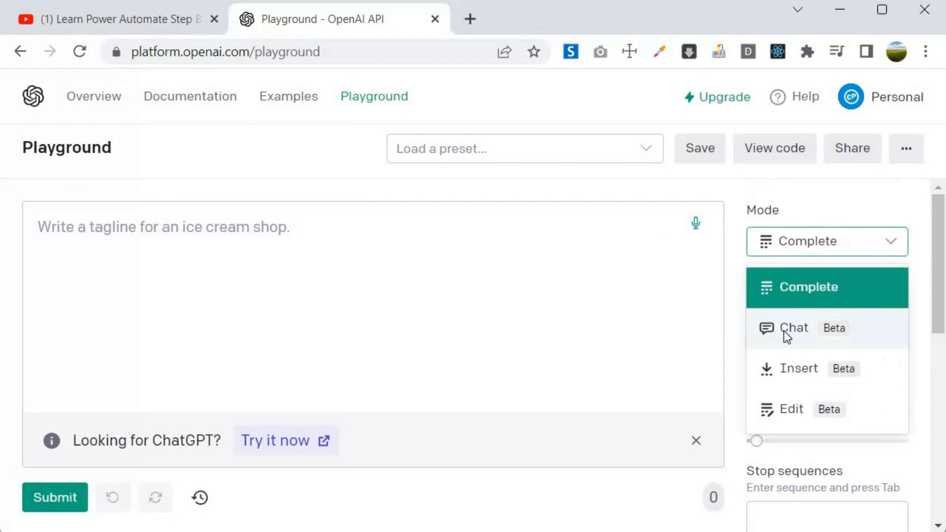
left_click(787, 331)
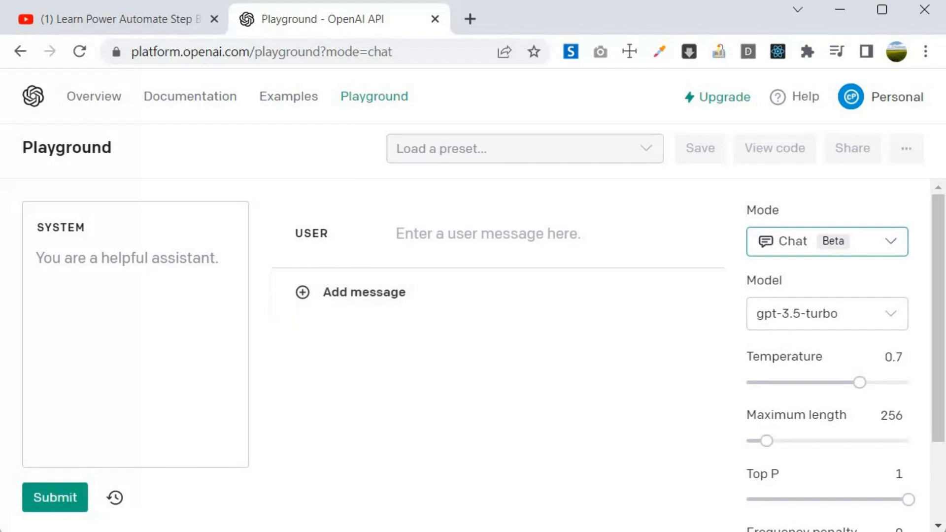
Go to the API Reference for Create chat completion and examine the model, messages, role and content entries of the Parameters sample
key("alt+Left")
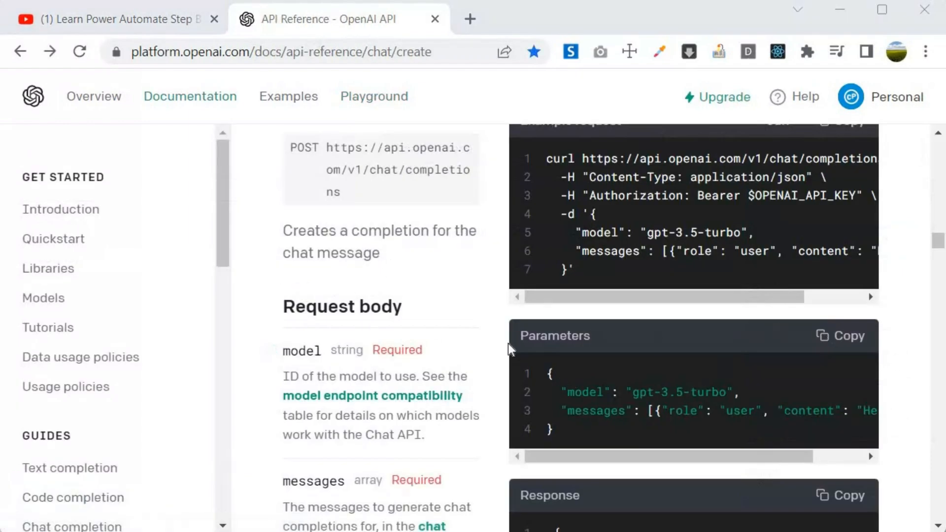
left_click_drag(548, 371, 609, 427)
left_click(565, 392)
left_click_drag(561, 392, 611, 392)
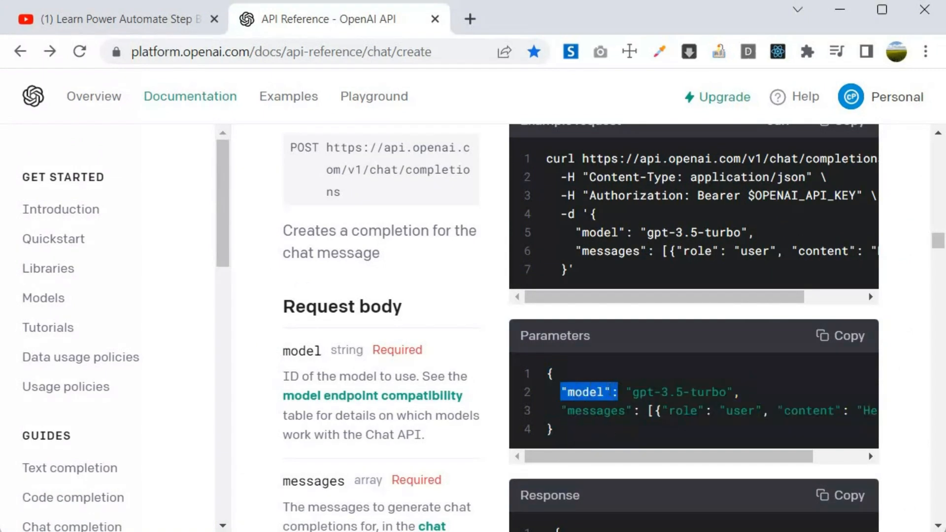
left_click(629, 392)
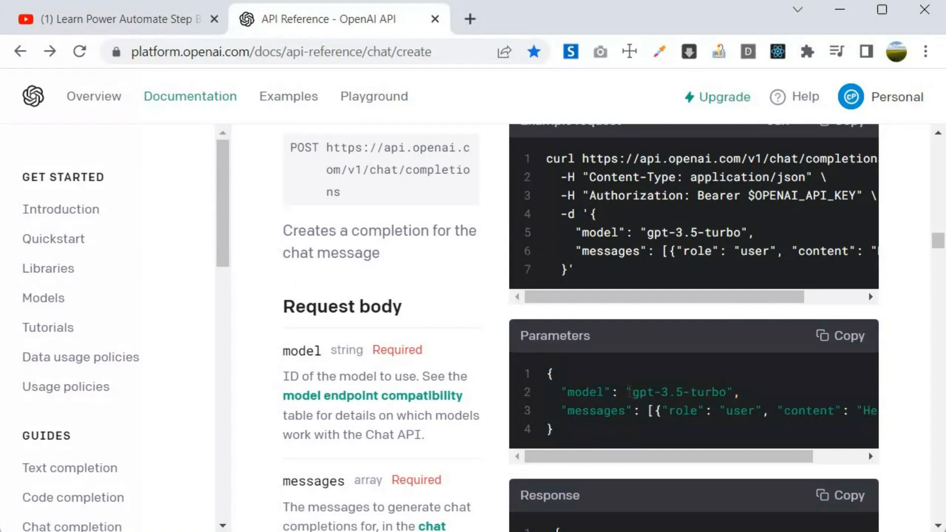
left_click_drag(626, 392, 734, 392)
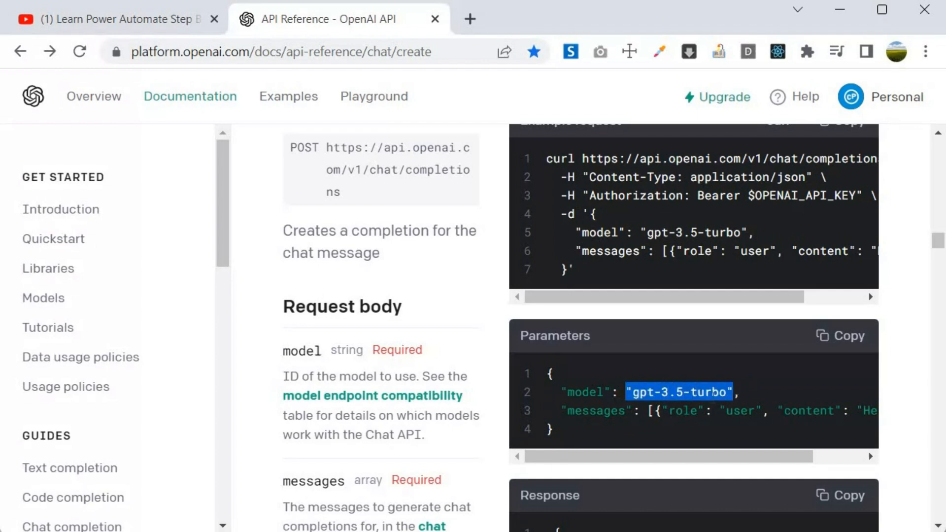
left_click(571, 415)
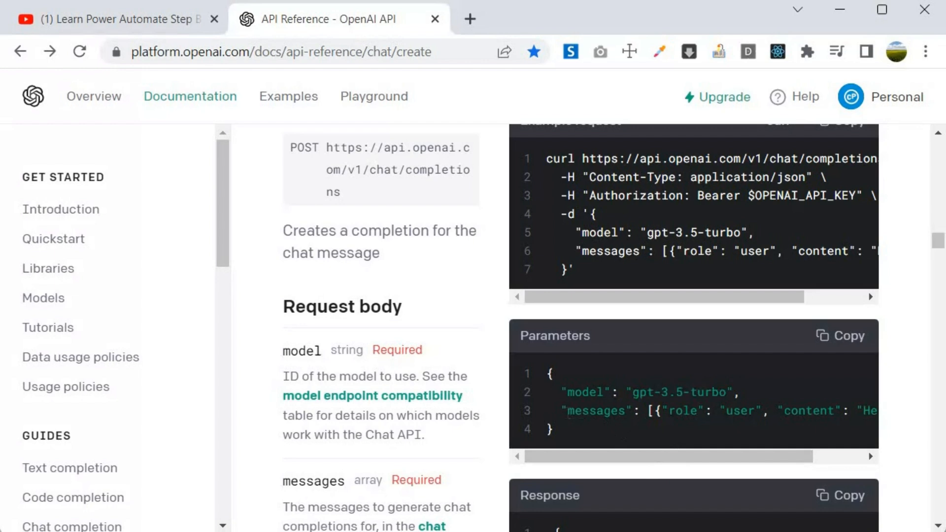
left_click_drag(561, 411, 632, 411)
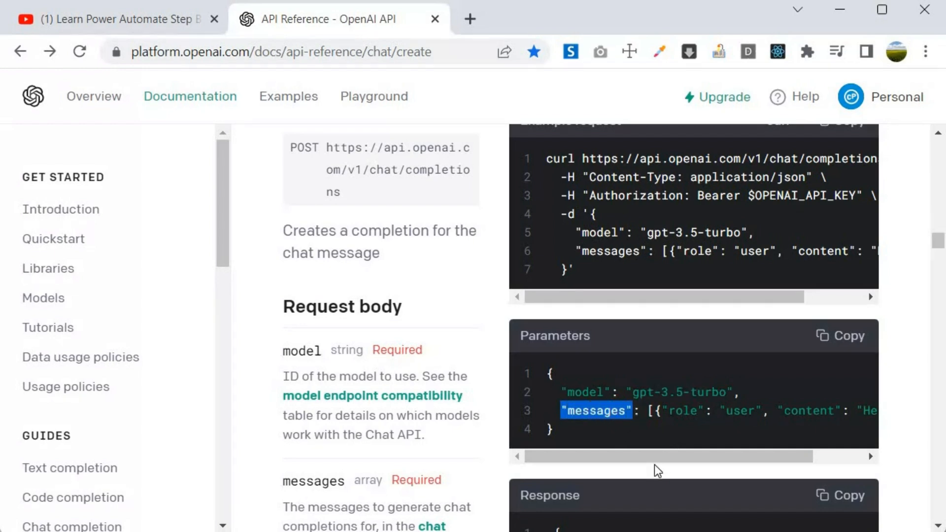
left_click_drag(648, 458, 699, 457)
left_click(606, 411)
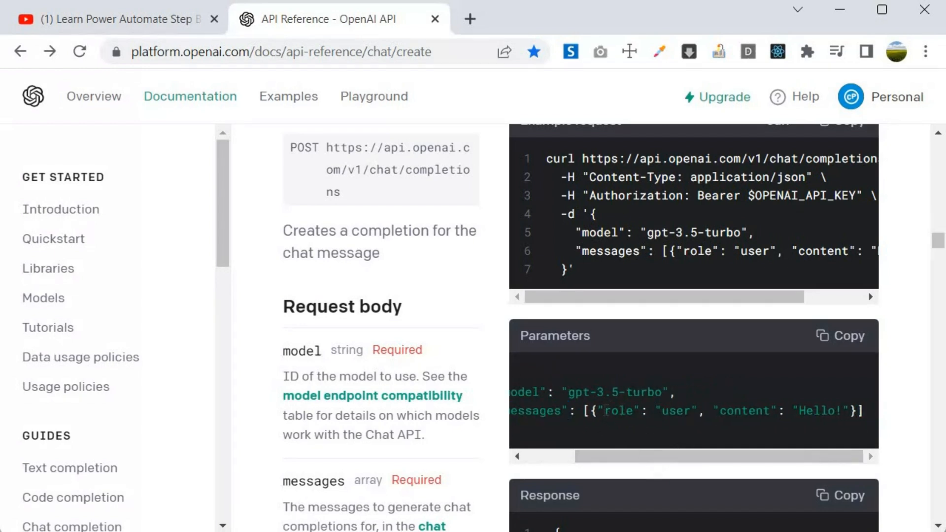
left_click_drag(597, 411, 850, 411)
left_click(791, 410)
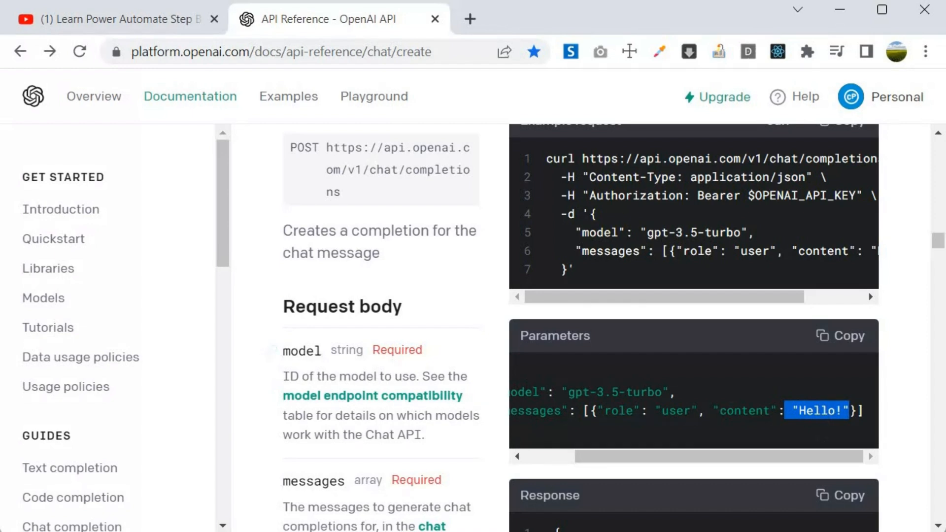
Copy the Parameters sample from the API Reference into the import form's request body and empty its "content" value
left_click(842, 339)
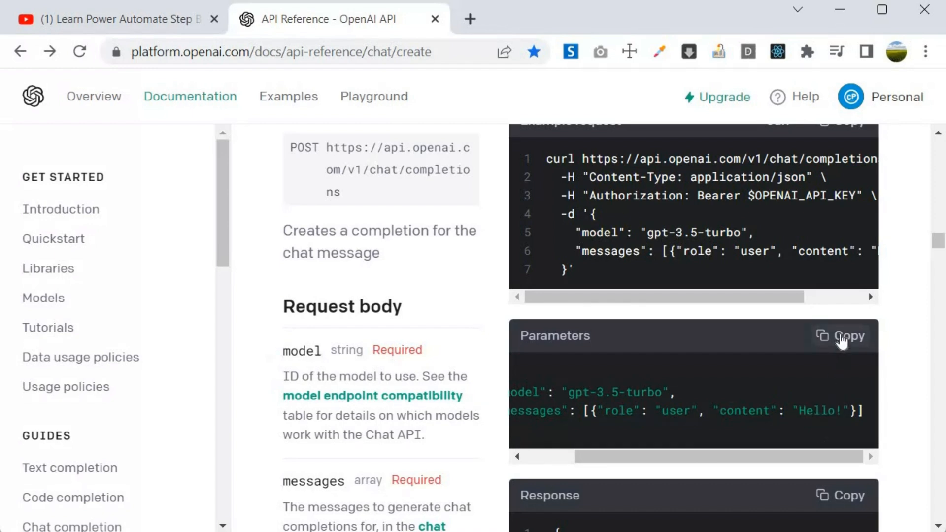
left_click(842, 339)
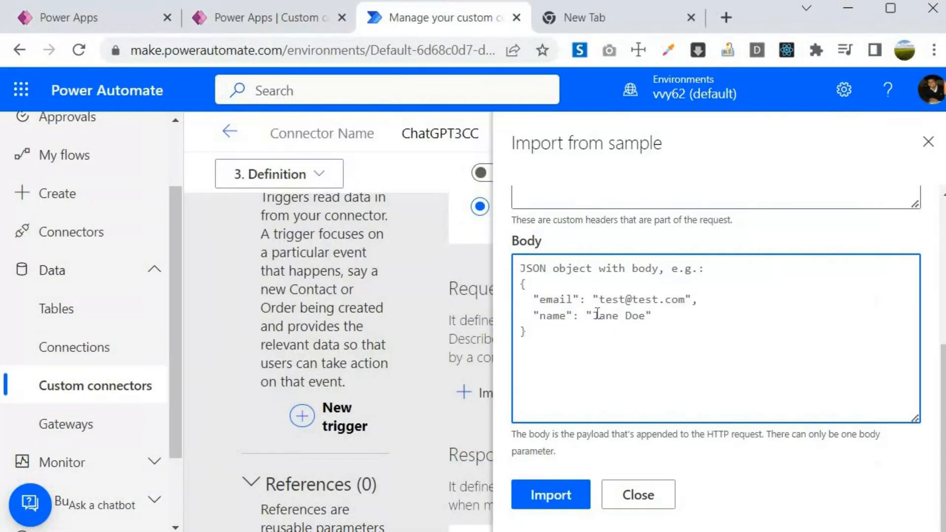
key("ctrl+v")
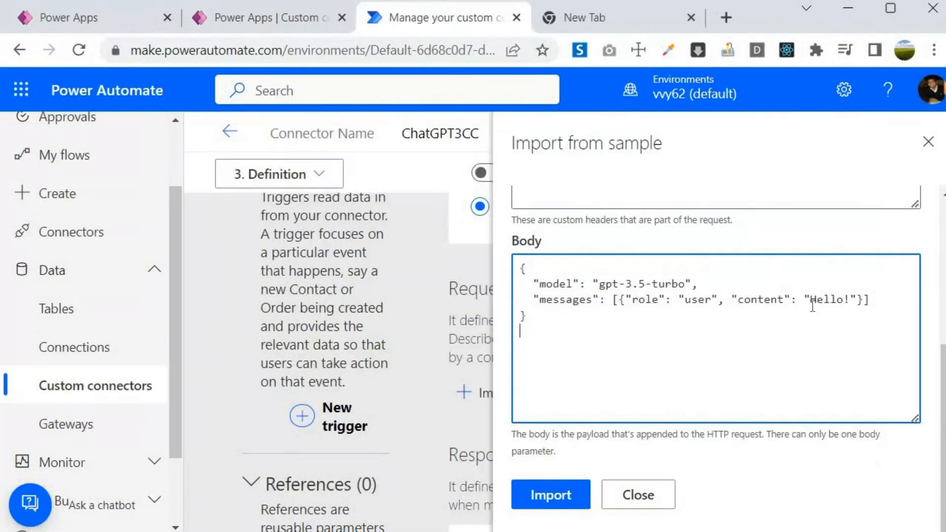
left_click_drag(810, 299, 857, 299)
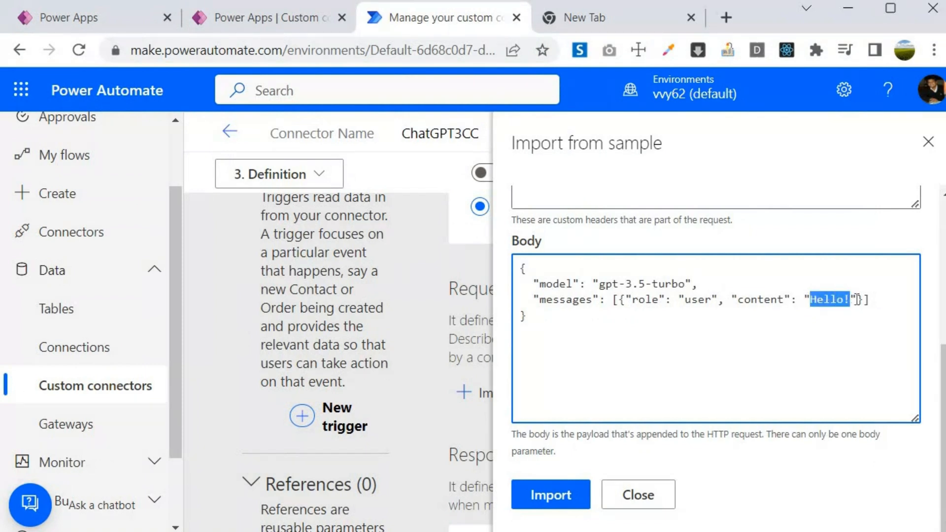
key("BackSpace")
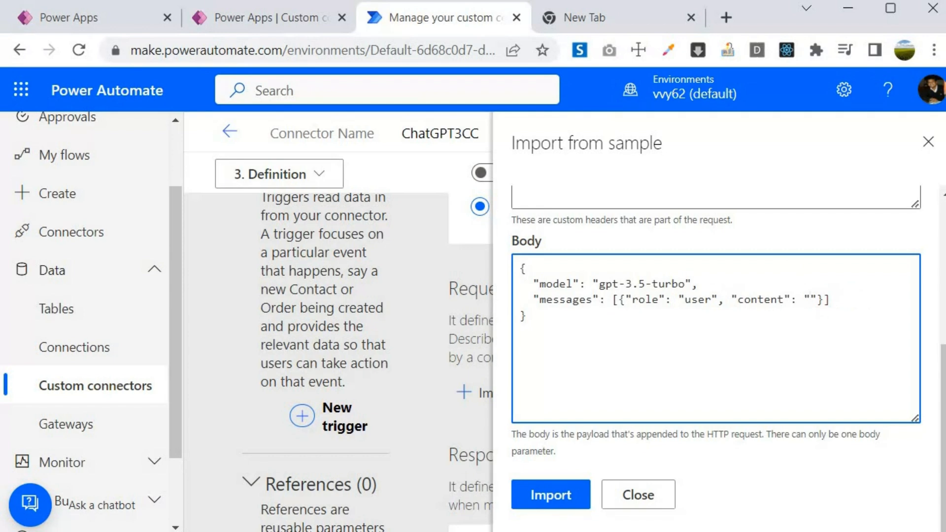
Check the sample's verb, URL, headers and body, and import it as the Chat Service action's request
scroll(608, 330, "up", 5)
scroll(555, 255, "down", 1)
scroll(608, 246, "up", 1)
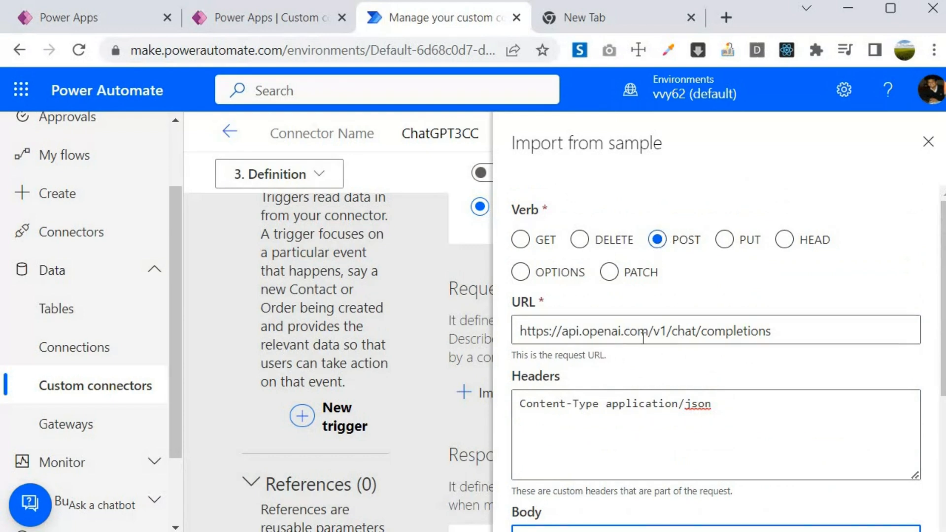
scroll(643, 337, "down", 3)
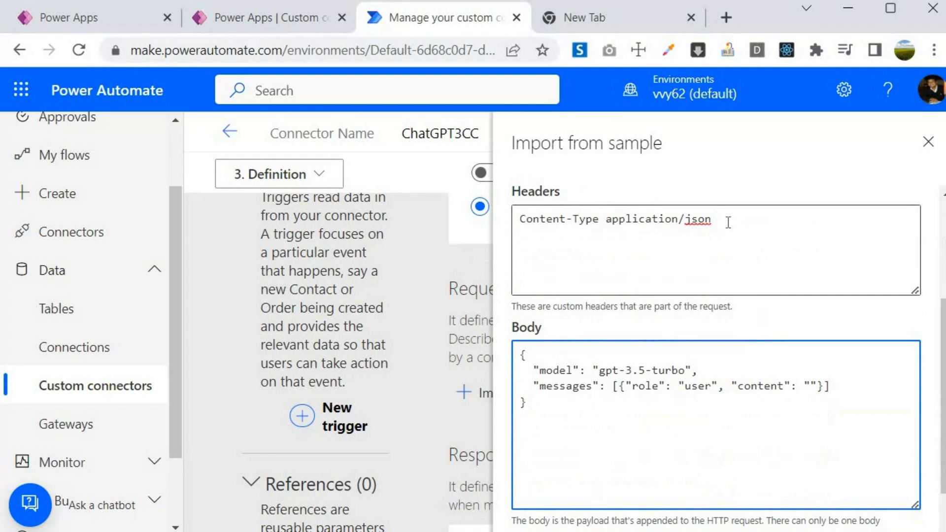
left_click(810, 386)
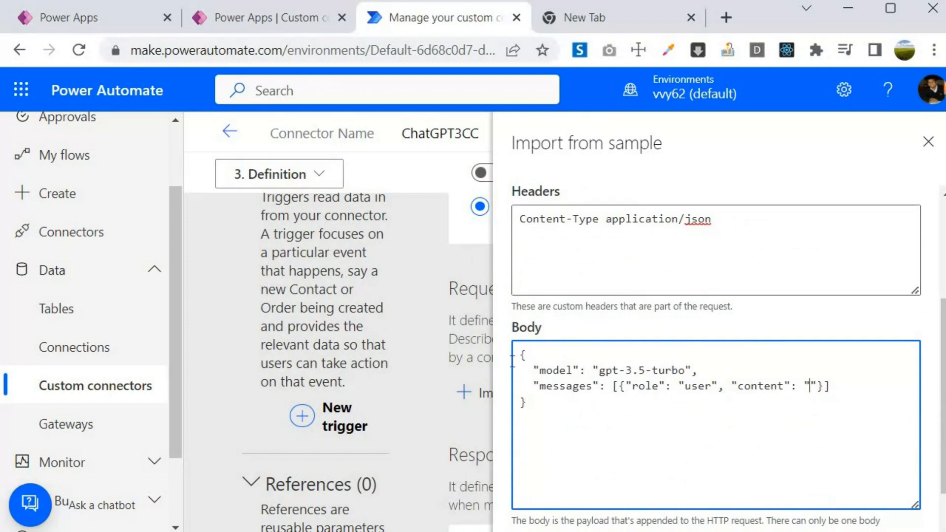
scroll(593, 379, "down", 3)
left_click(542, 485)
Open the request's Content-Type header parameter for editing and make it required
scroll(555, 345, "down", 8)
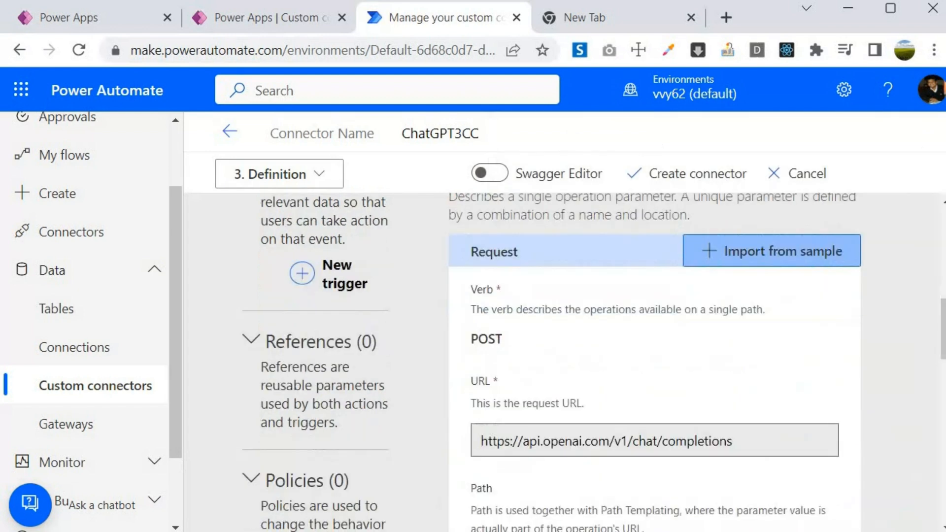
scroll(563, 377, "up", 2)
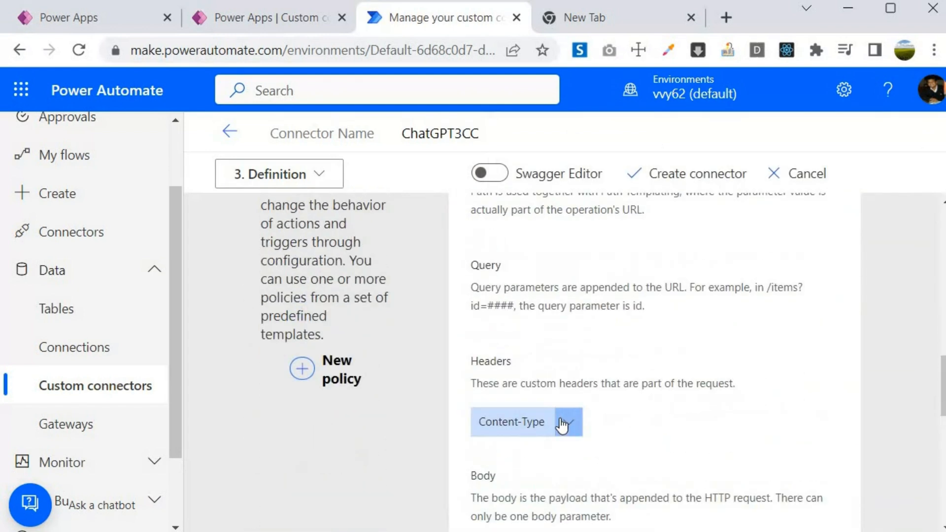
left_click(567, 422)
left_click(511, 454)
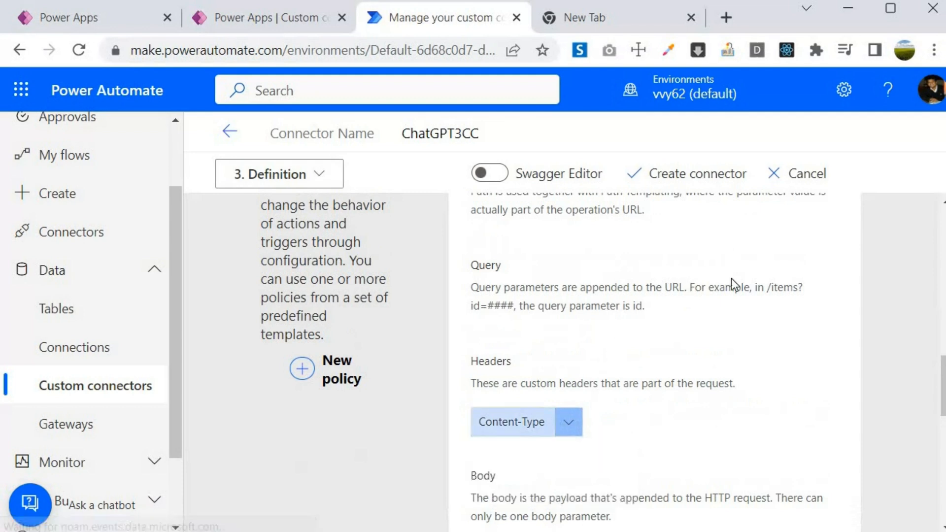
scroll(641, 320, "down", 5)
left_click(478, 386)
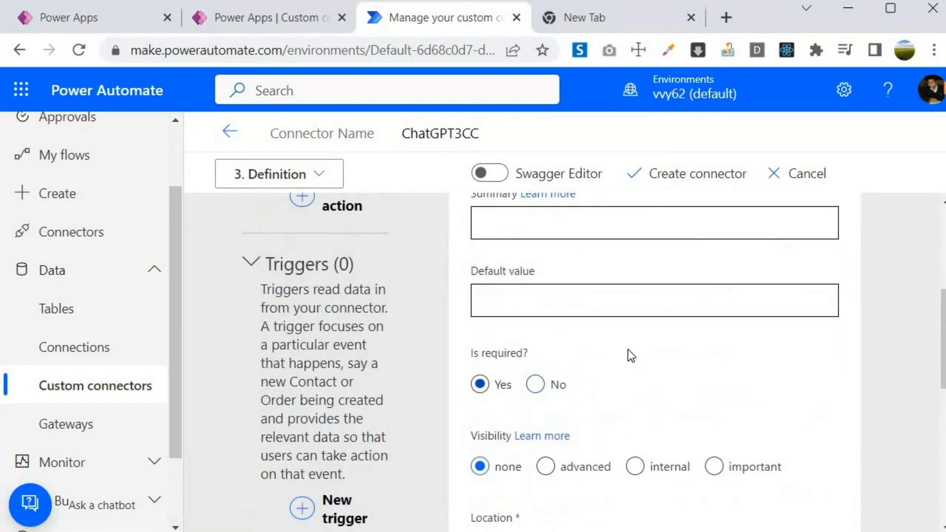
Set the Content-Type header's visibility to internal and its default value to application/json, and return to the action definition
scroll(592, 338, "down", 3)
scroll(640, 345, "up", 1)
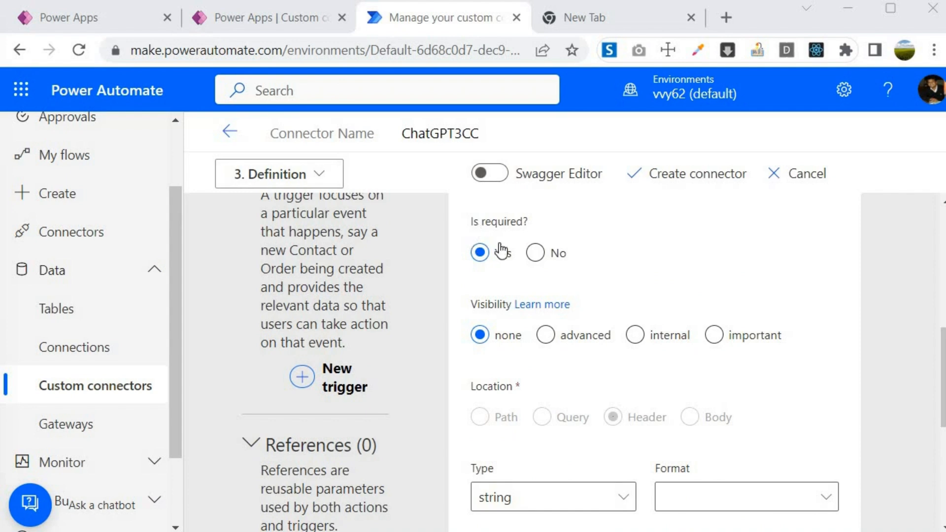
left_click(635, 336)
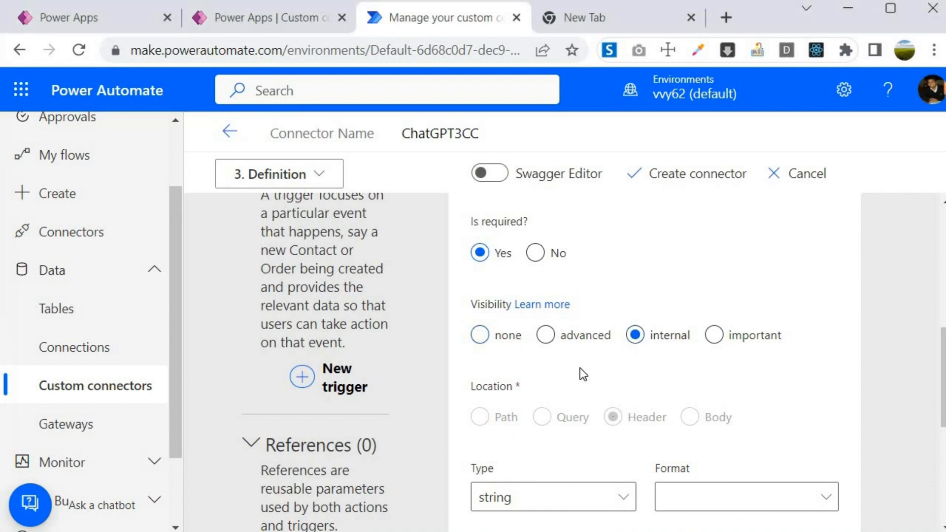
scroll(579, 369, "up", 3)
left_click(570, 360)
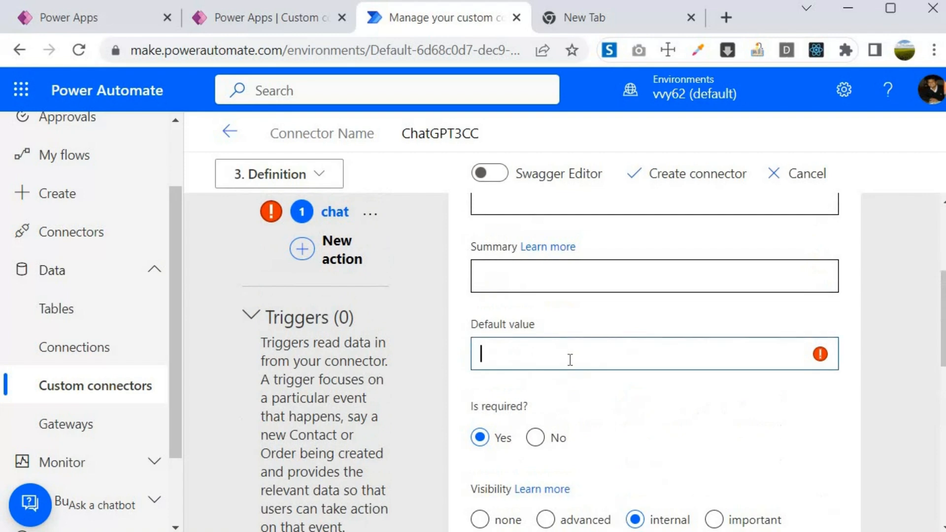
type("application/json")
scroll(463, 253, "up", 4)
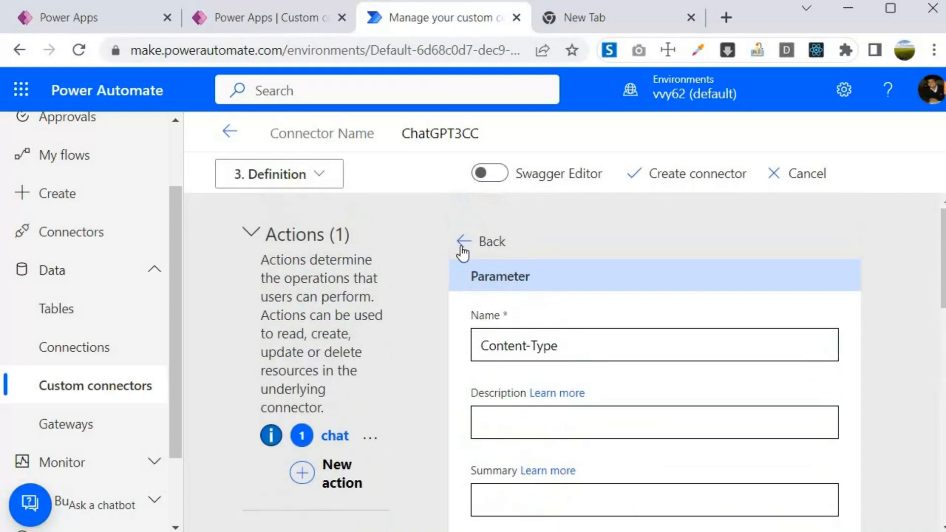
left_click(487, 241)
Open the chat request's body parameter for editing
scroll(545, 331, "down", 10)
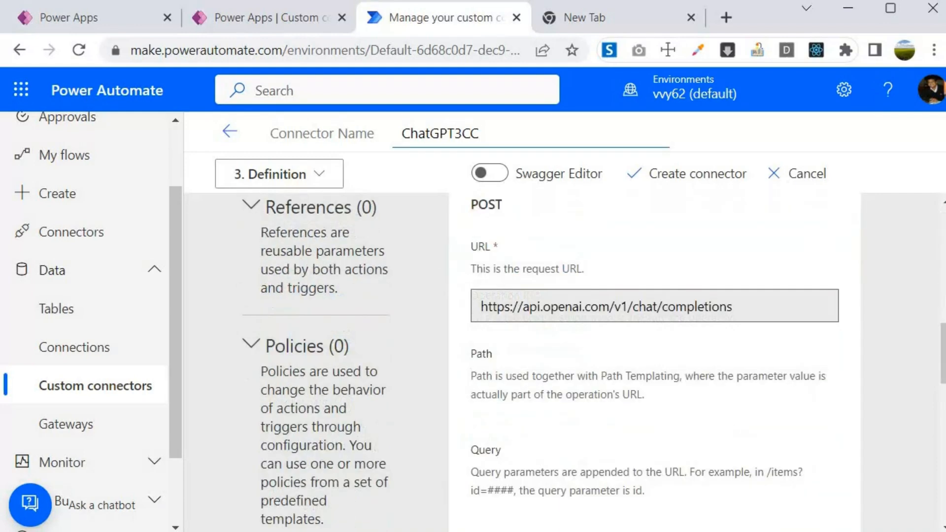
scroll(529, 299, "down", 2)
left_click(532, 281)
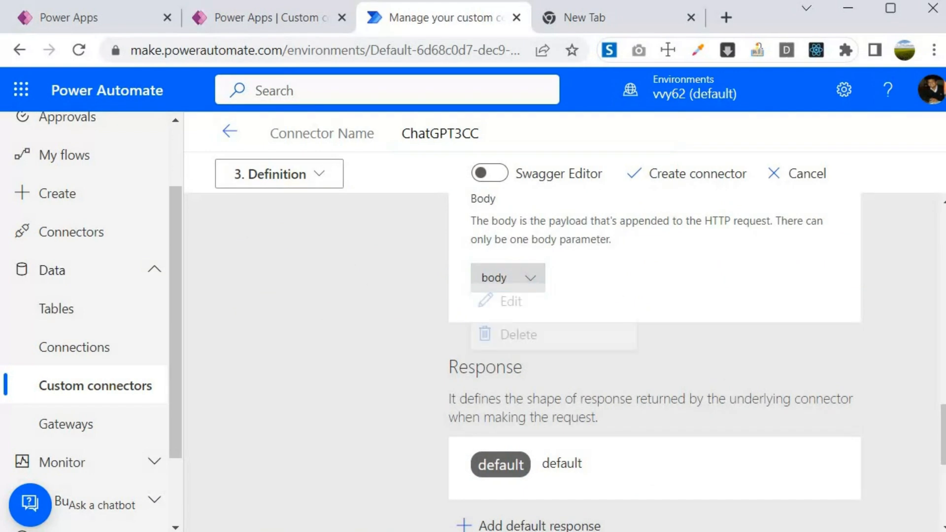
left_click(512, 310)
scroll(580, 309, "down", 2)
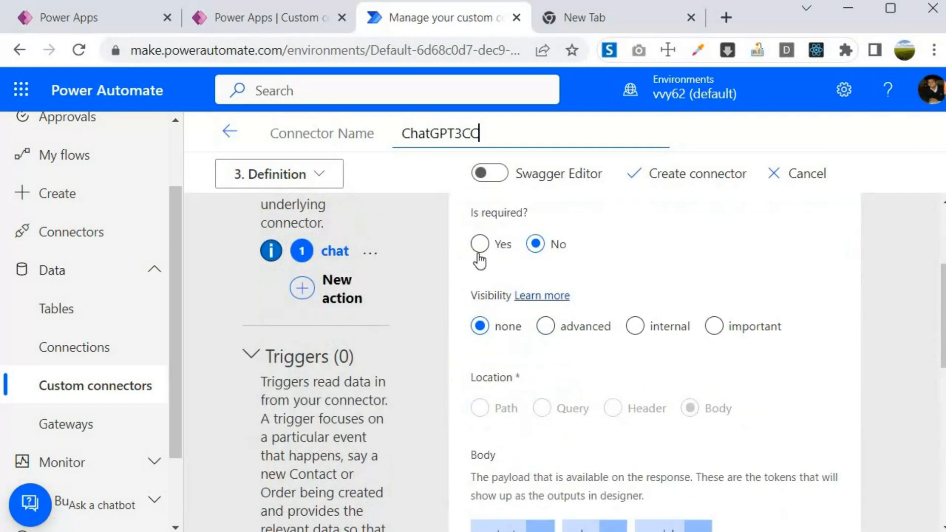
Make the body's content property required and set its visibility to important
scroll(542, 322, "down", 3)
scroll(542, 321, "down", 1)
left_click(541, 354)
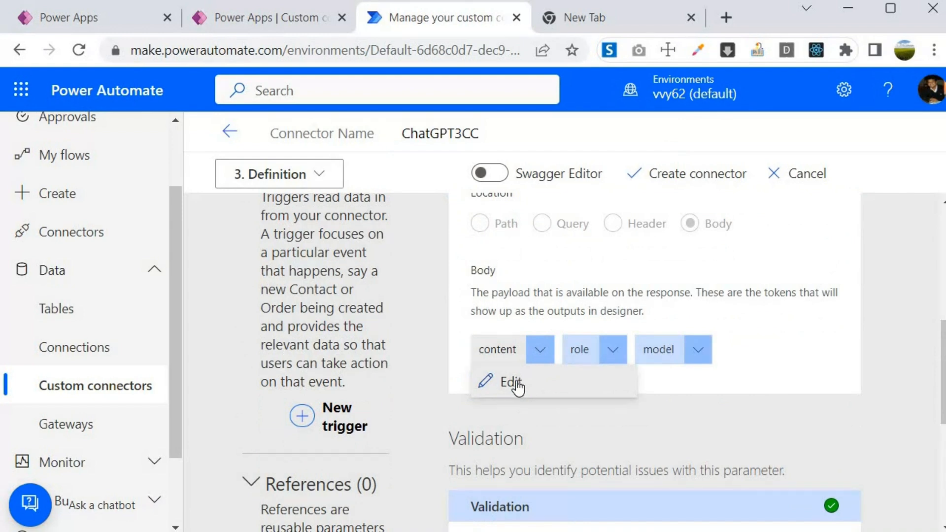
left_click(513, 382)
scroll(514, 364, "down", 6)
scroll(475, 313, "up", 3)
left_click(476, 310)
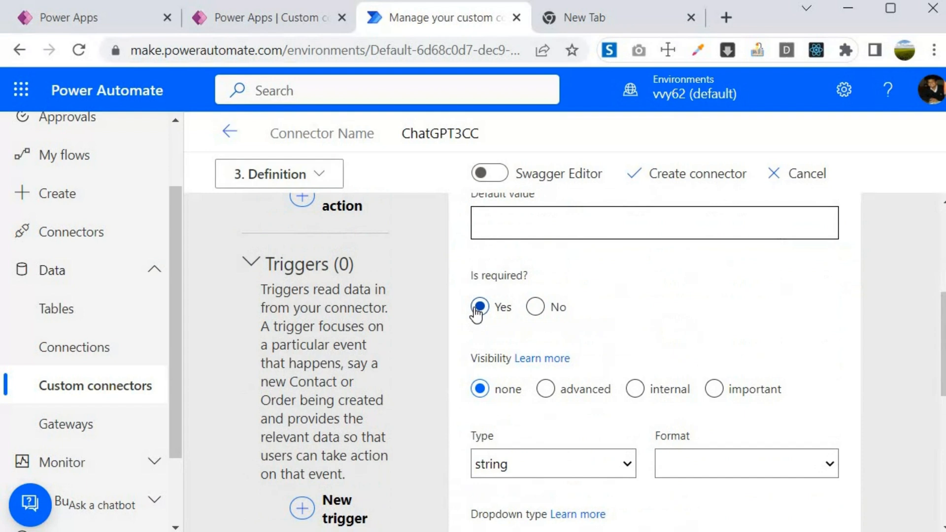
left_click(658, 393)
left_click(713, 391)
scroll(473, 273, "up", 5)
left_click(481, 204)
Make the body's role property required and set its visibility to important
scroll(482, 331, "down", 5)
left_click(620, 349)
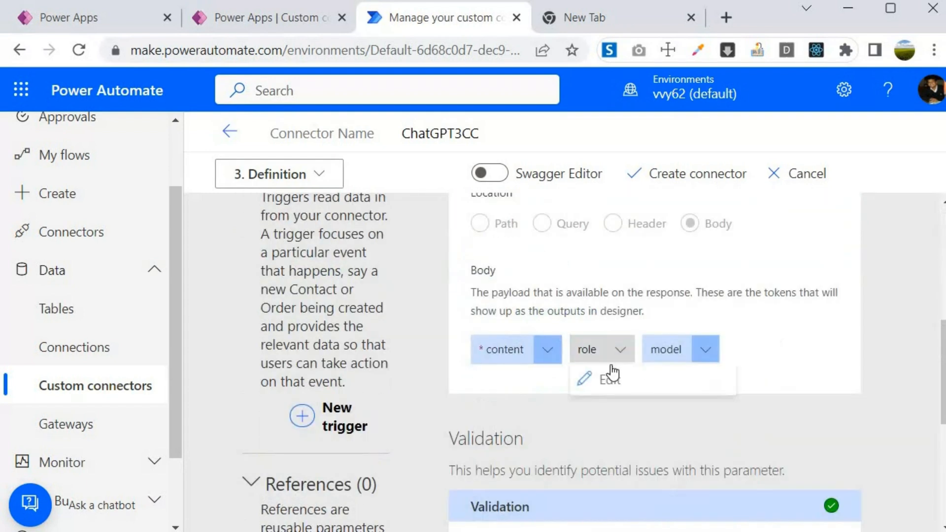
left_click(610, 381)
scroll(496, 364, "down", 5)
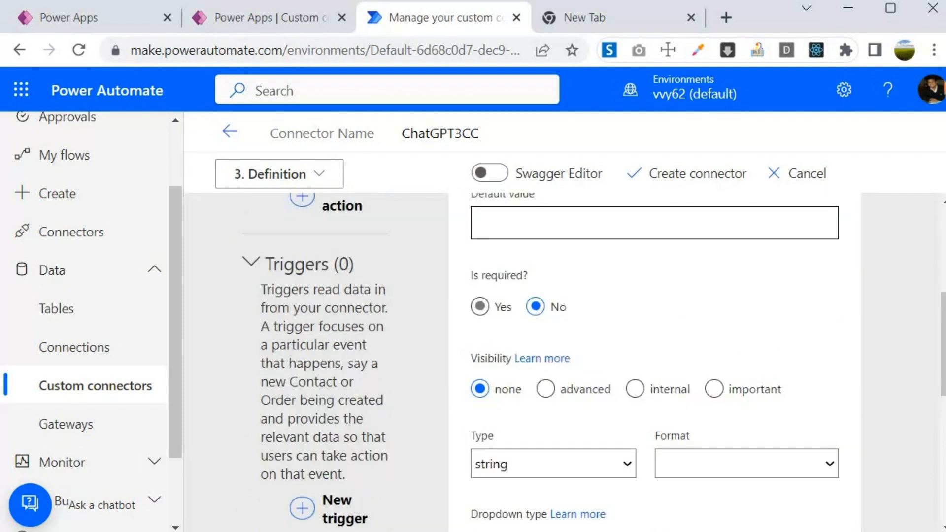
left_click(713, 389)
scroll(643, 355, "down", 5)
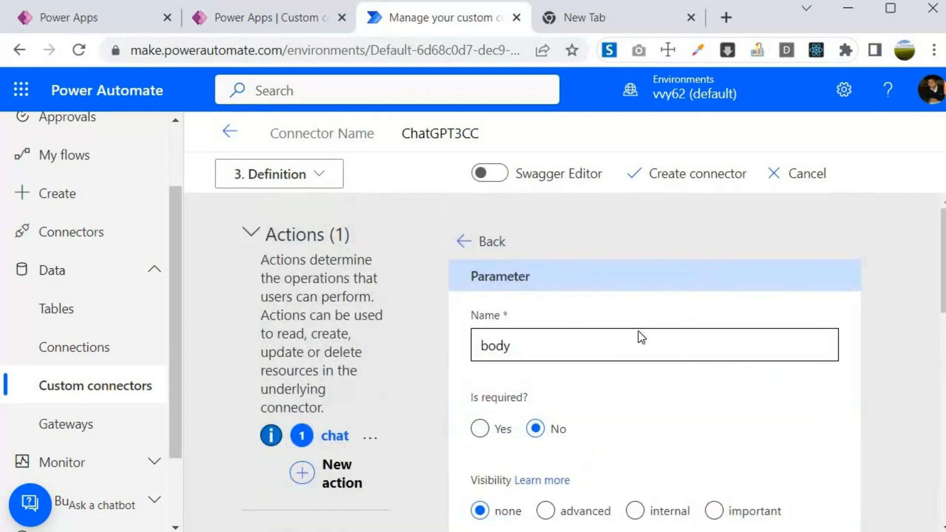
Make the body's model property required and set its visibility to important
scroll(637, 331, "down", 5)
left_click(713, 349)
left_click(710, 387)
left_click(627, 349)
left_click(610, 381)
scroll(518, 385, "down", 5)
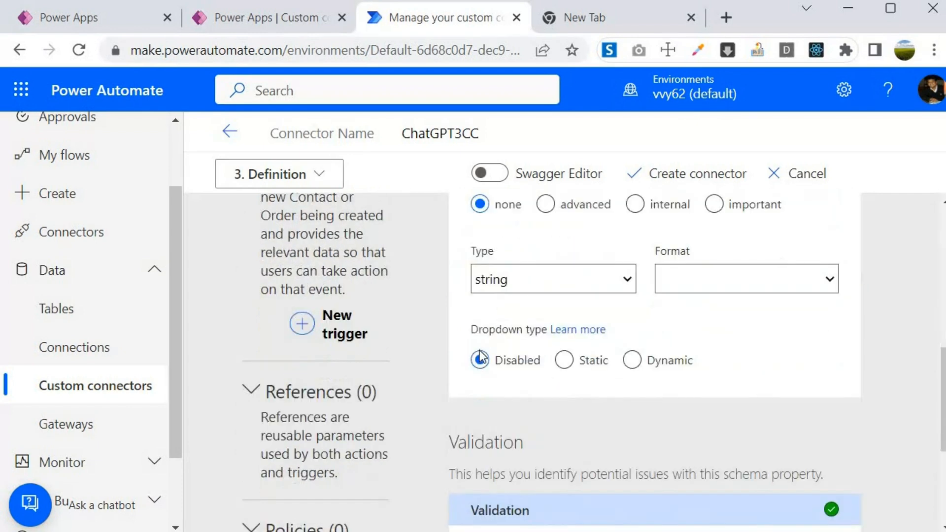
left_click(482, 308)
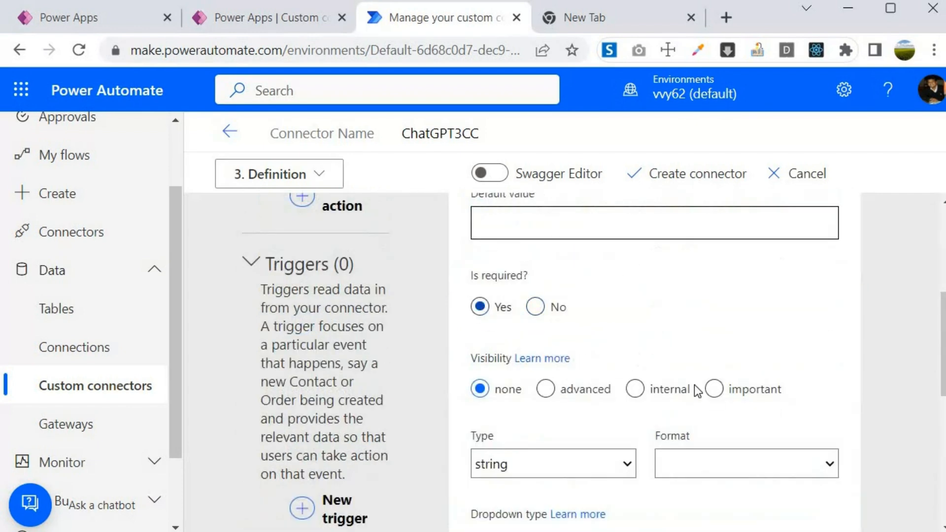
left_click(714, 389)
scroll(657, 342, "up", 5)
left_click(483, 241)
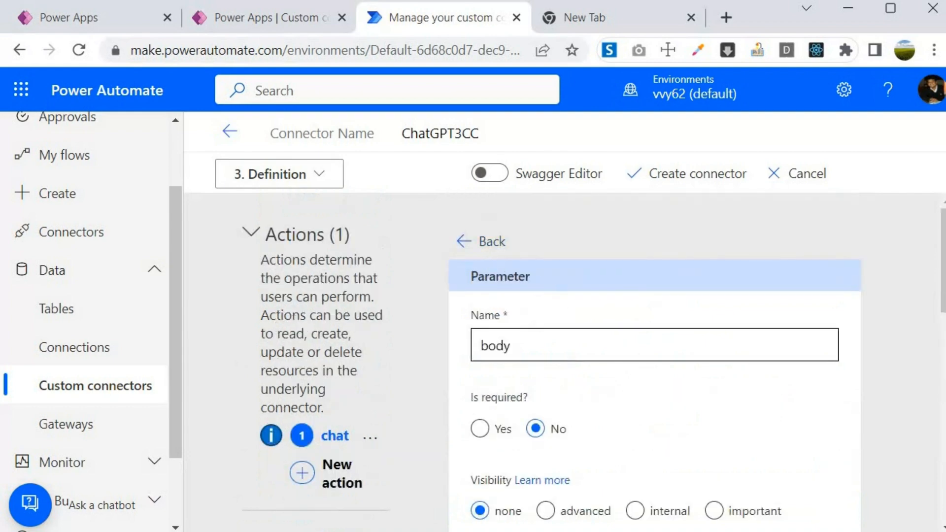
Continue past the Code stage to the Test stage and create the ChatGPT3CC connector
scroll(574, 320, "down", 5)
scroll(575, 320, "down", 5)
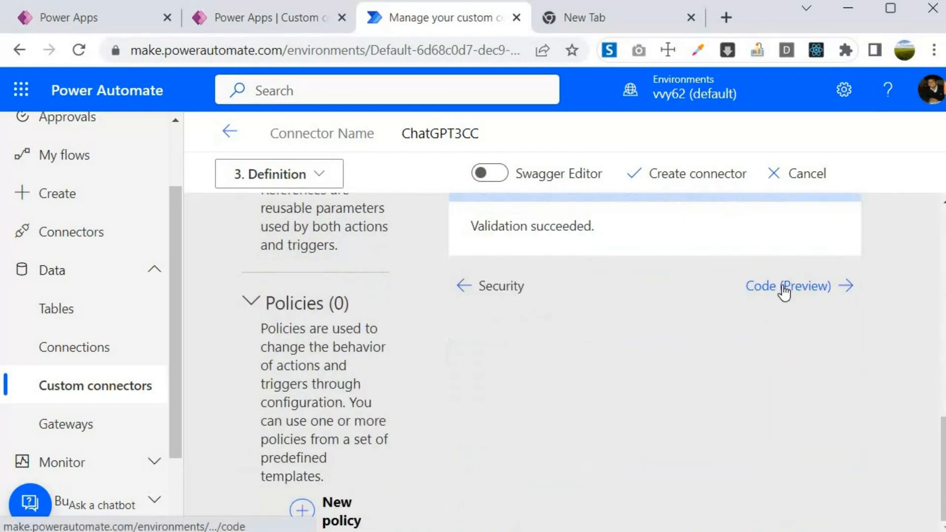
left_click(784, 291)
left_click(820, 508)
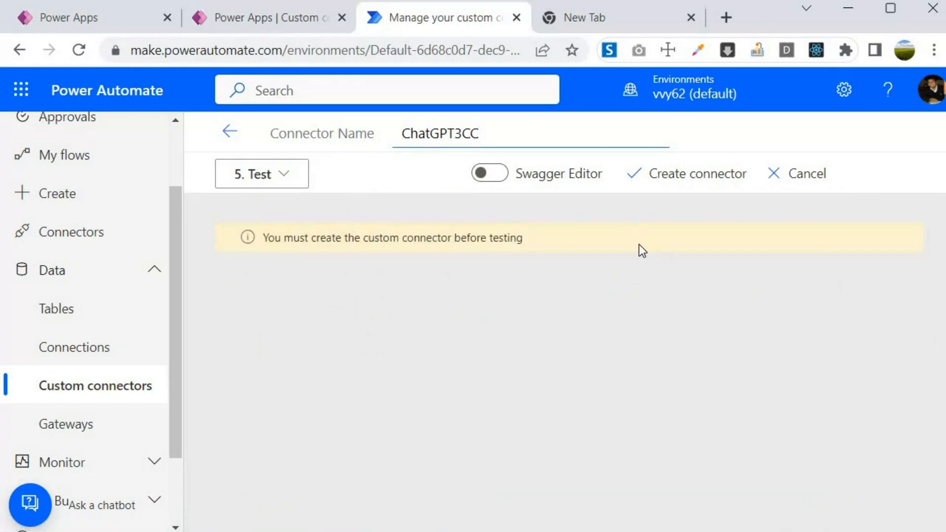
left_click(677, 175)
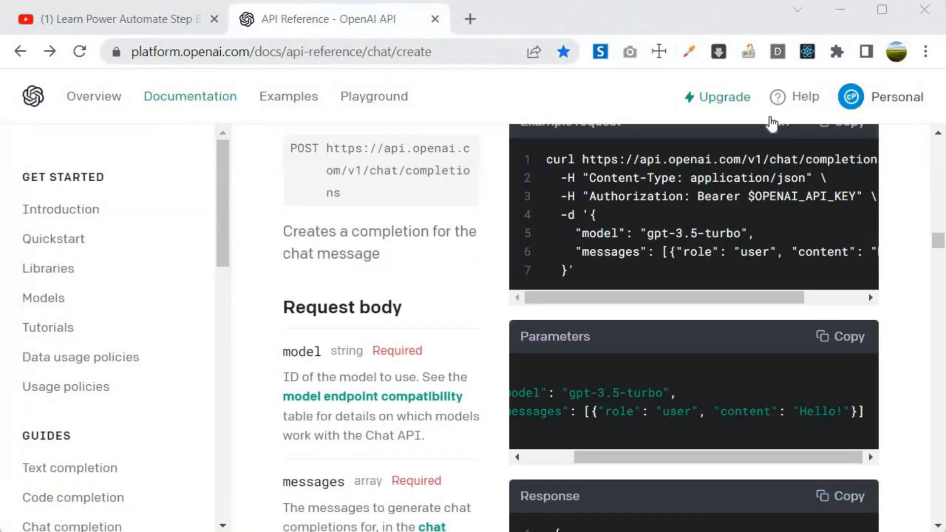
Go to the API keys page of the OpenAI account and examine the secret keys and the option for creating one
left_click(891, 102)
left_click(891, 102)
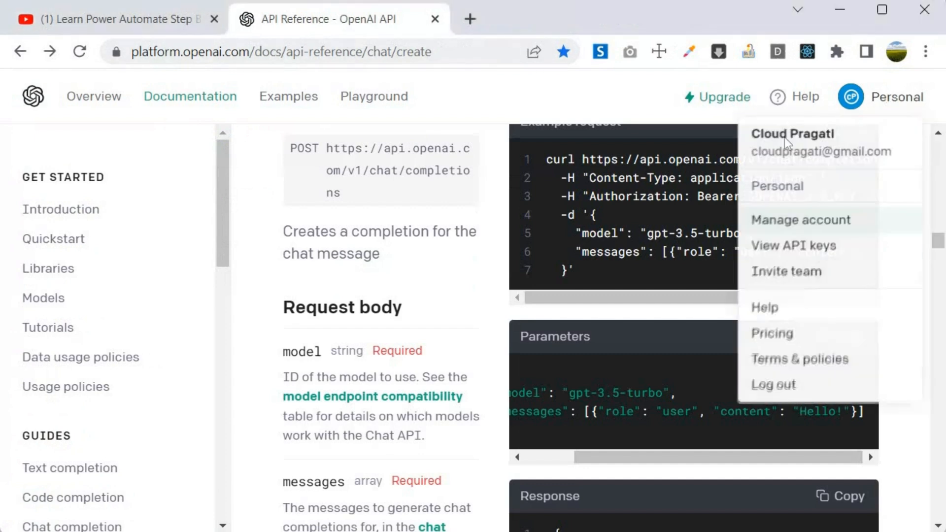
left_click(773, 249)
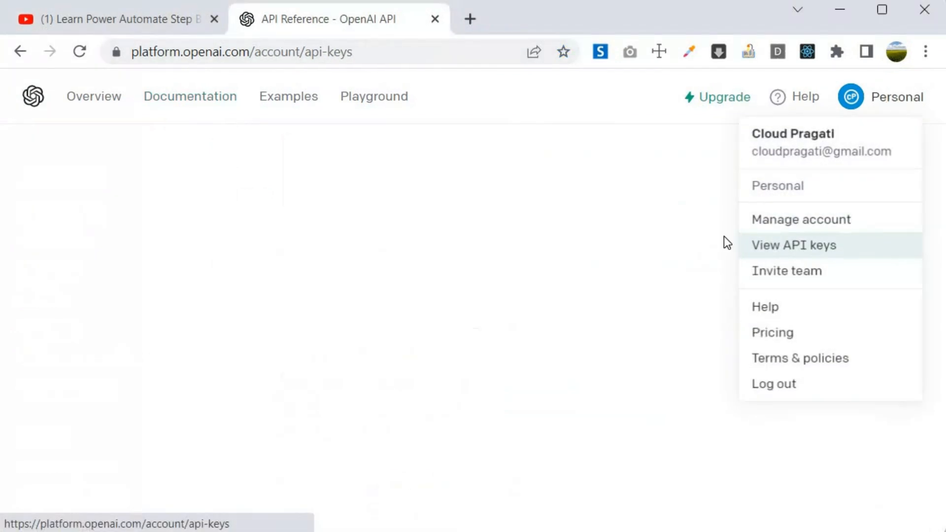
scroll(369, 345, "down", 4)
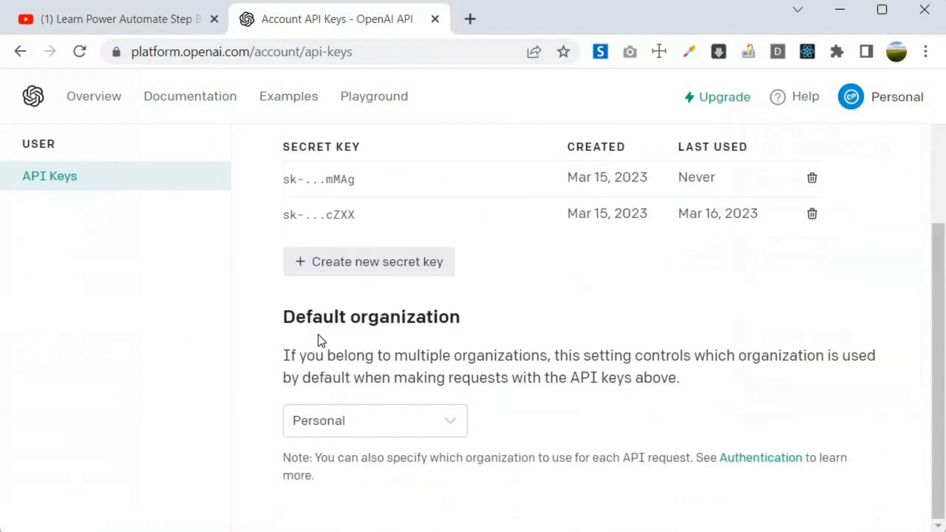
scroll(355, 222, "up", 4)
scroll(457, 361, "down", 2)
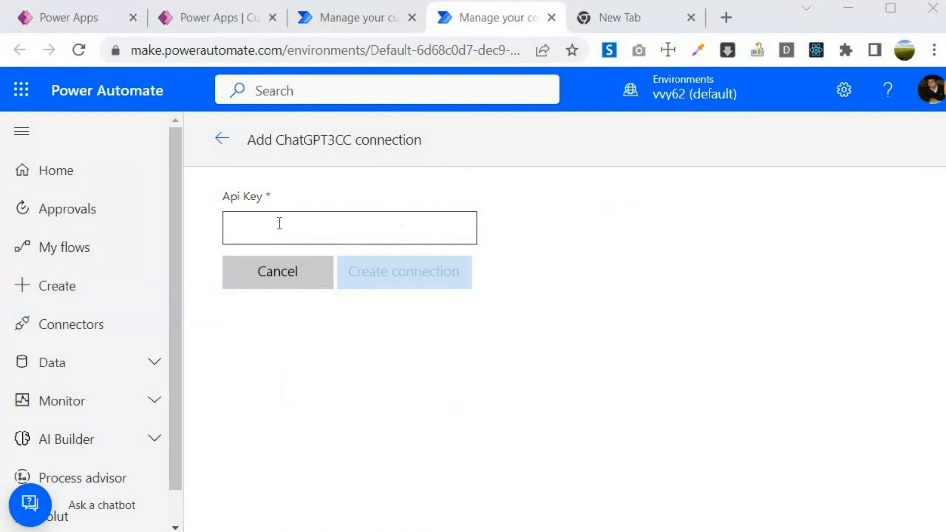
Enter the Bearer prefix and the OpenAI API key as the Api Key of the new ChatGPT3CC connection
left_click(280, 223)
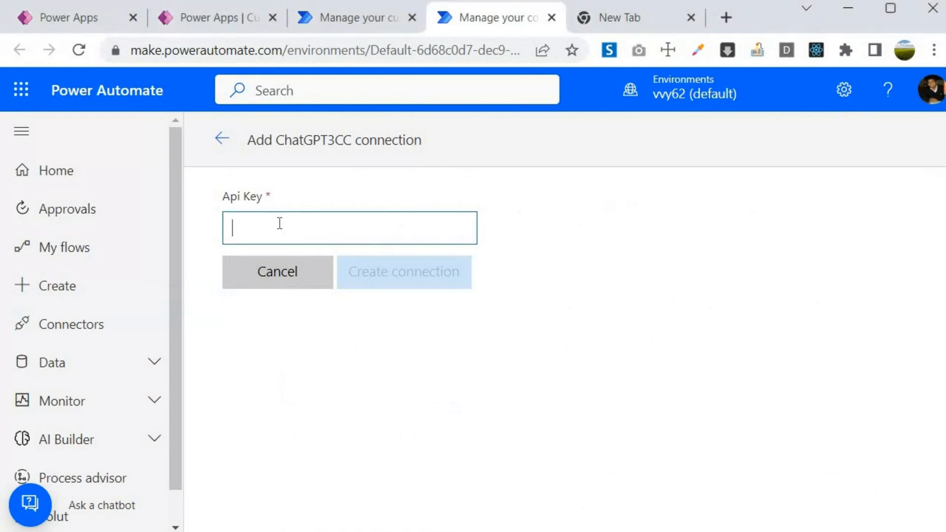
type("•••••••")
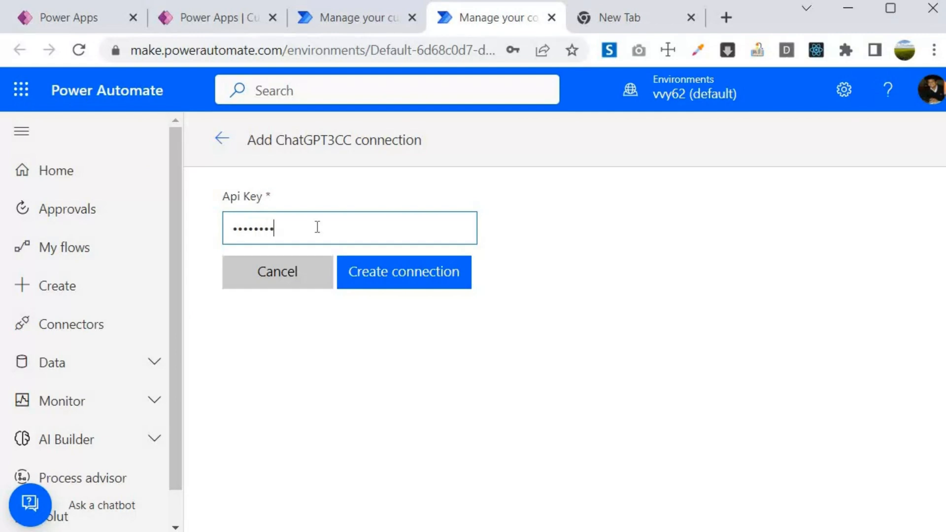
key("ctrl+v")
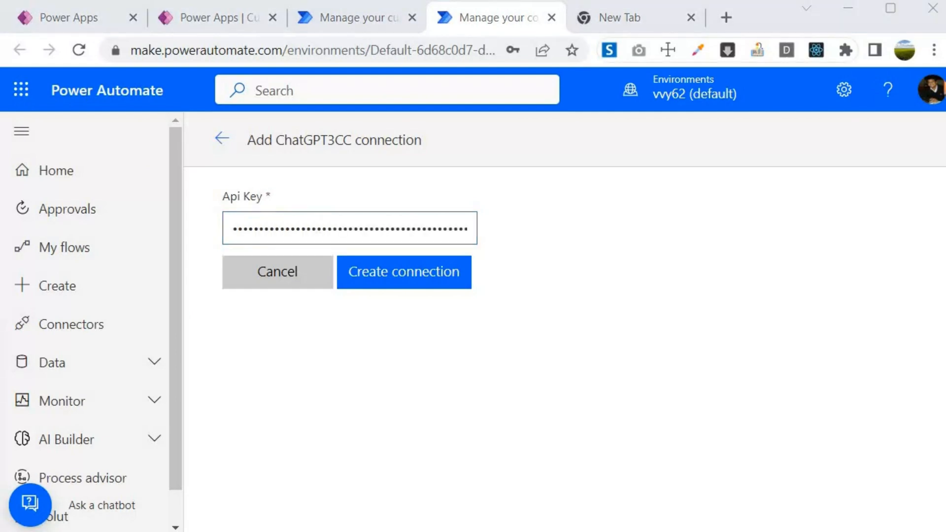
Switch to the Notepad note and check the format of the Bearer prefix, space and API key
key("alt+Tab")
left_click(42, 272)
left_click_drag(38, 276, 392, 272)
left_click(89, 288)
left_click(90, 277)
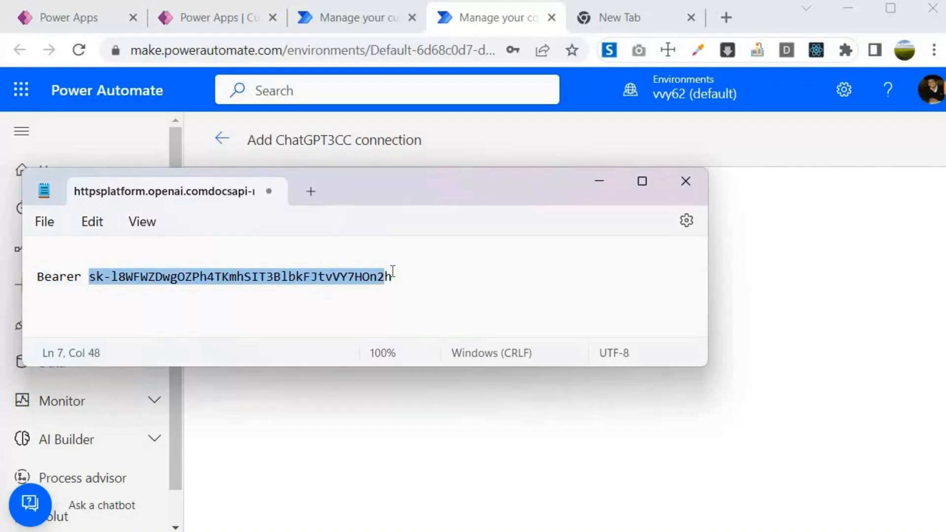
left_click(409, 276)
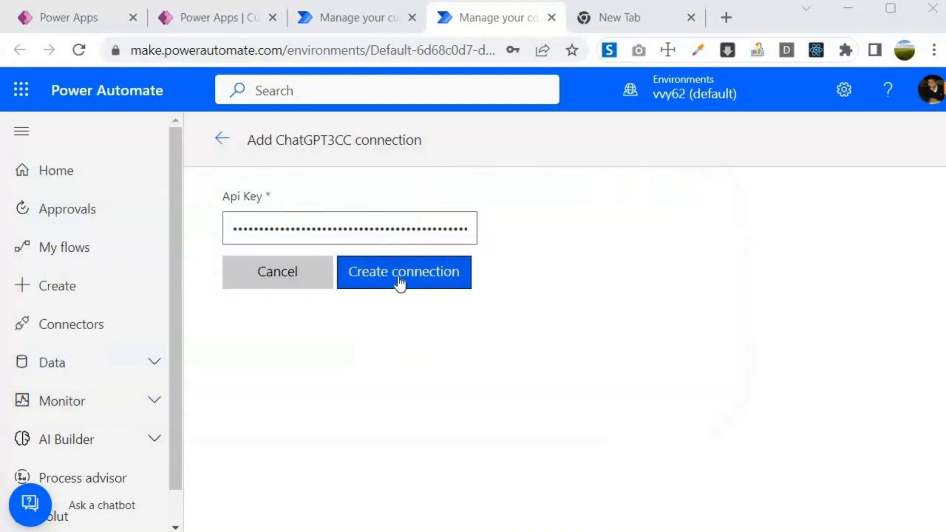
Create the ChatGPT3CC connection and refresh the connector test's list of connections
left_click(399, 283)
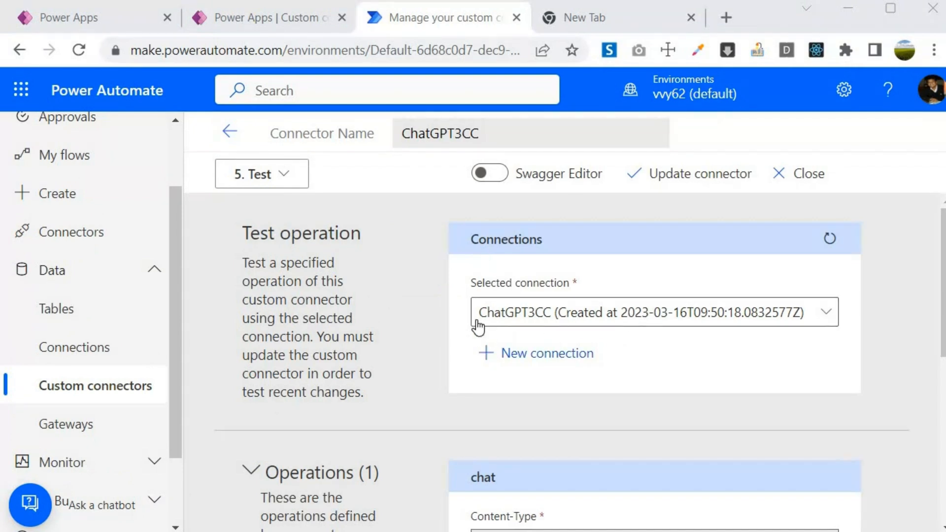
left_click(830, 242)
Fill in the chat test with model gpt-3.5-turbo, role user and content "Hi ChatGPT3 what is the day today"
scroll(491, 346, "down", 6)
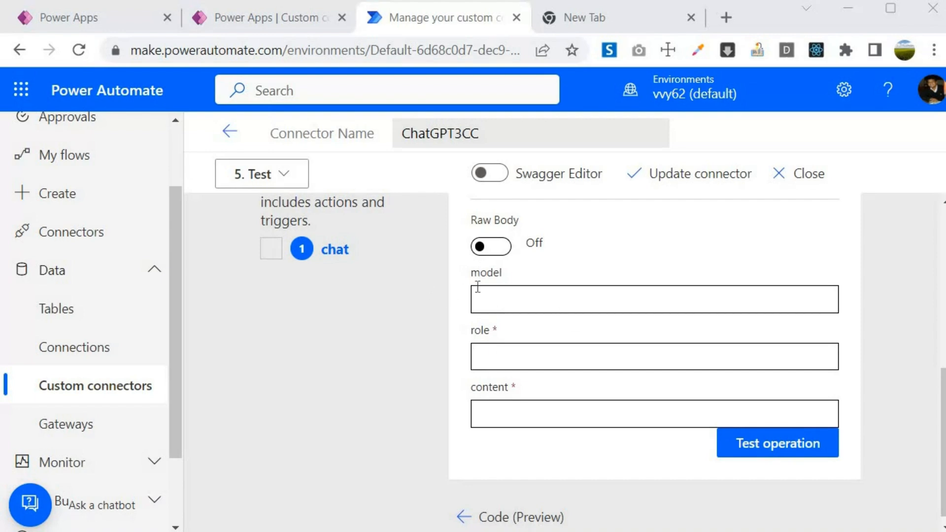
left_click(505, 293)
type("gpt-3.5-turbo")
left_click(599, 340)
left_click(529, 355)
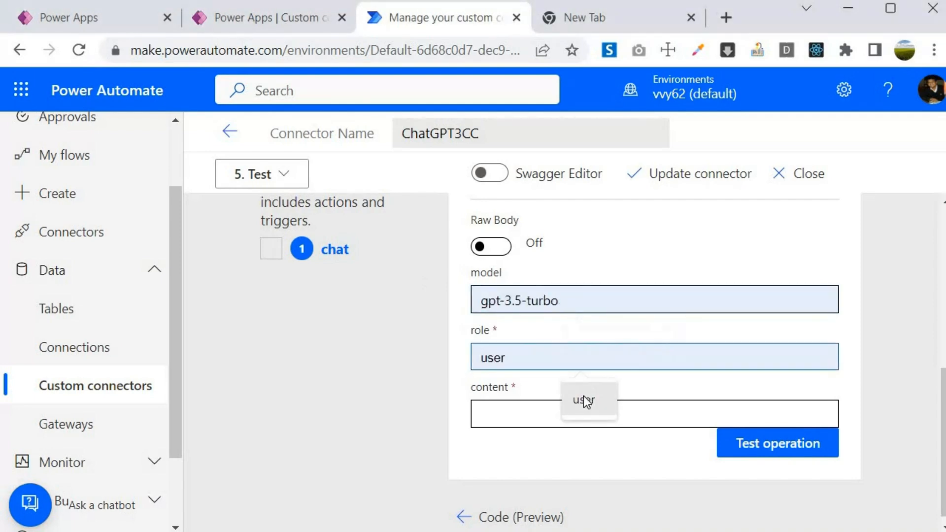
left_click(532, 407)
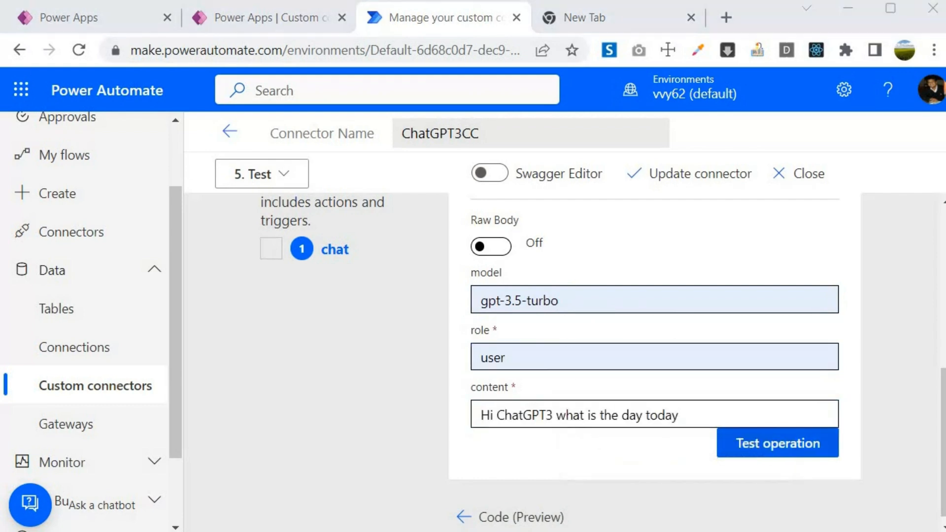
Run the chat test operation and examine the response's status, headers, body and schema validation
left_click(739, 447)
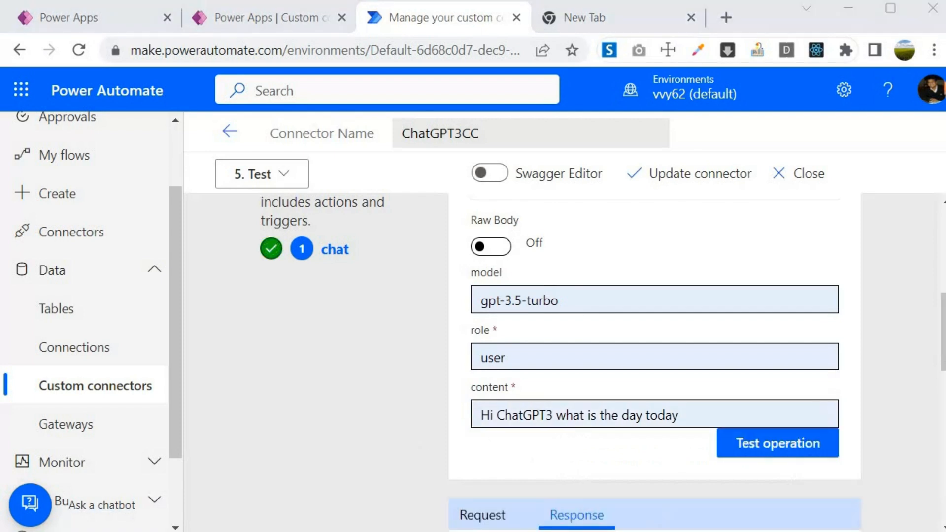
scroll(424, 369, "down", 2)
scroll(475, 375, "down", 6)
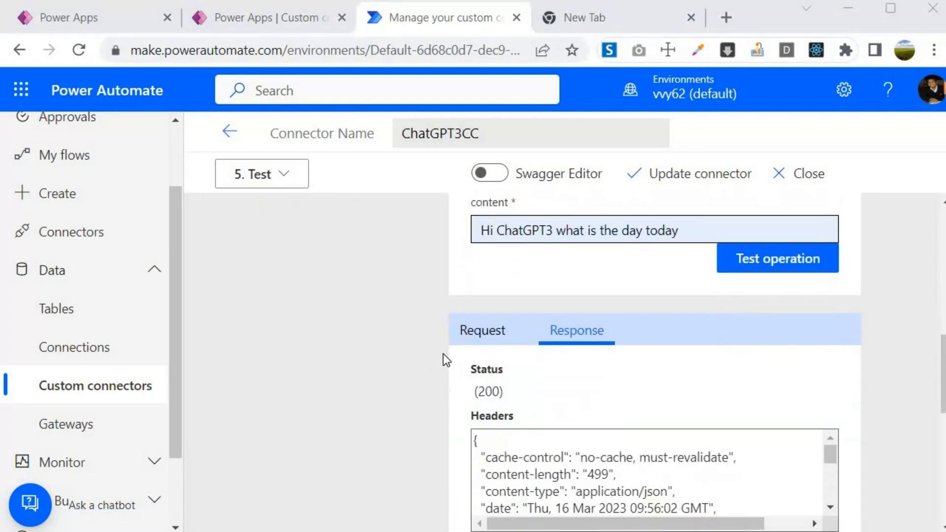
scroll(413, 377, "down", 8)
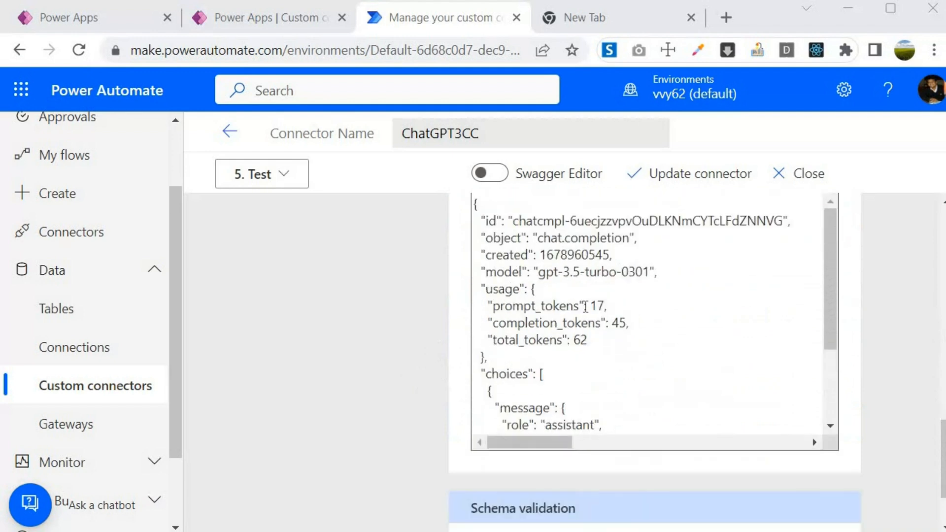
scroll(585, 334, "up", 2)
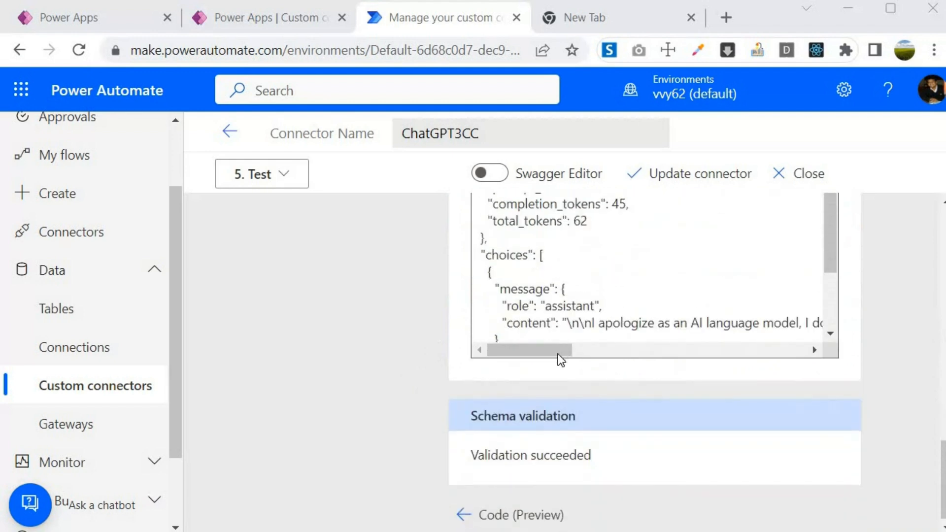
Set the chat test's content to "on which date man reached to moon" and run the test operation again
left_click_drag(551, 353, 808, 351)
scroll(629, 363, "up", 5)
scroll(645, 331, "up", 4)
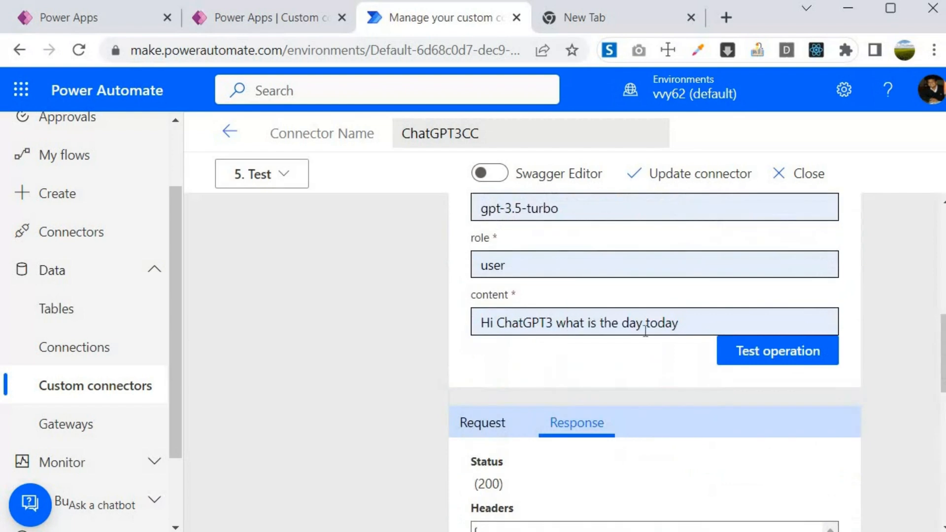
left_click_drag(681, 323, 425, 311)
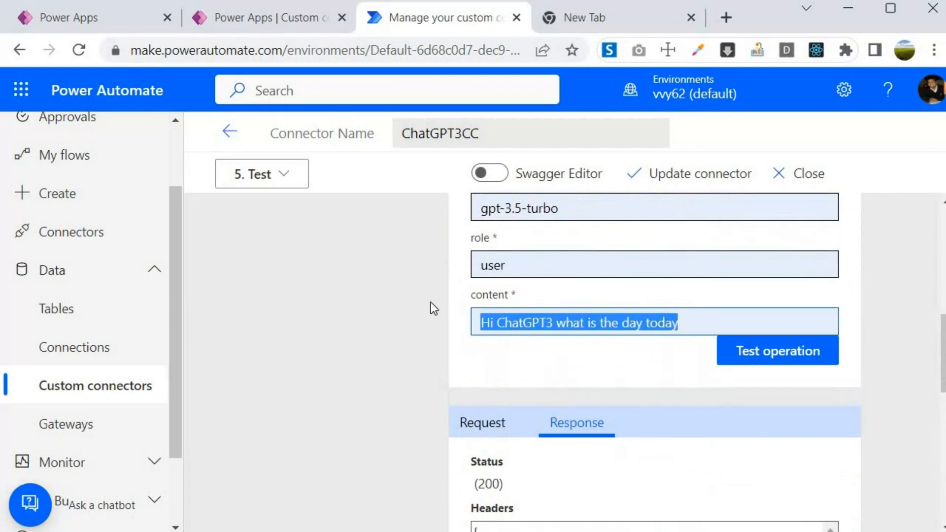
key("BackSpace")
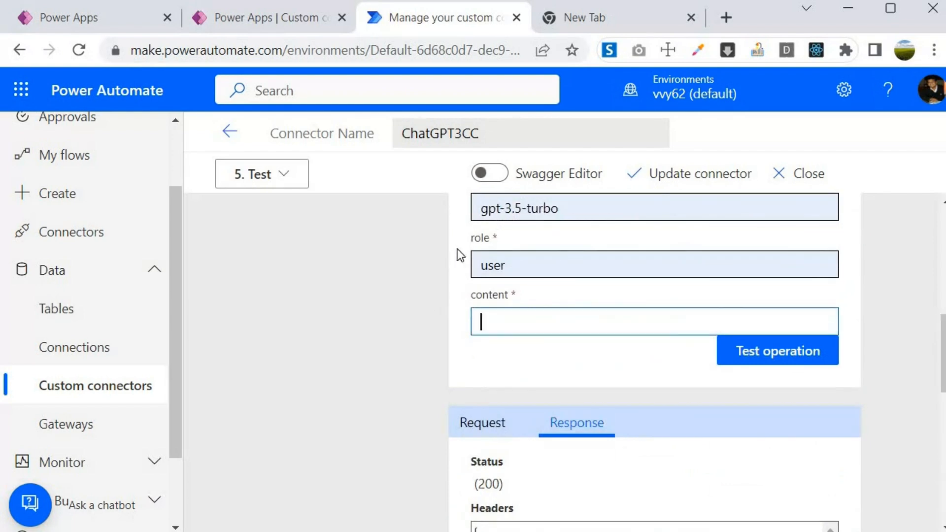
left_click(582, 323)
left_click(666, 365)
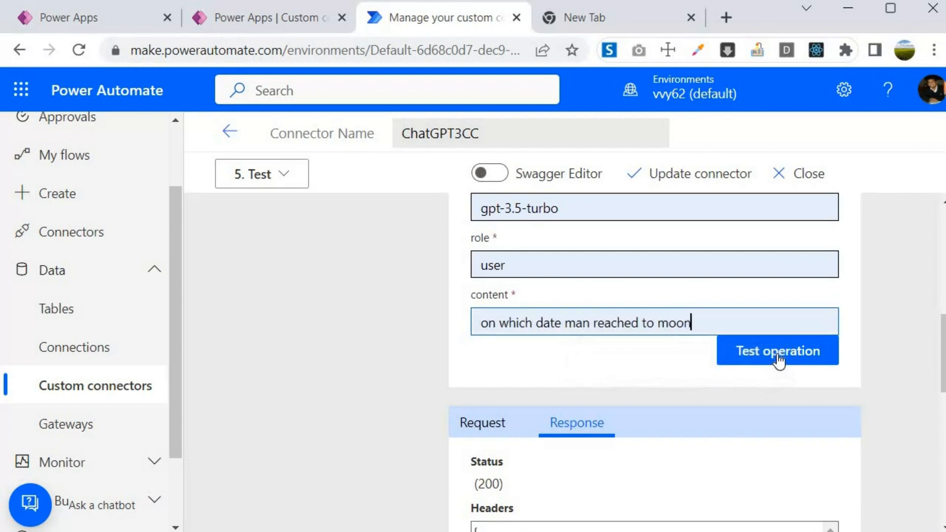
left_click(777, 357)
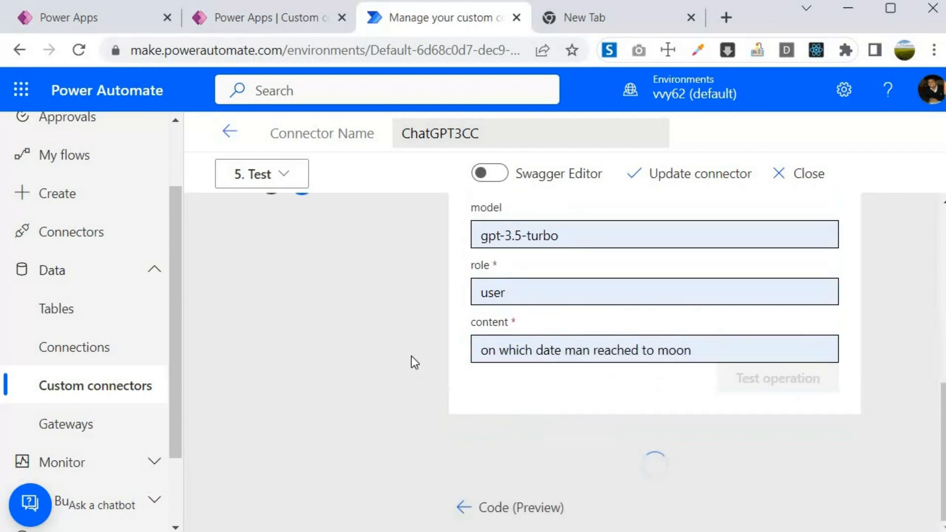
Examine the new test response, including the full message content in the body and the headers
scroll(426, 398, "down", 9)
scroll(427, 379, "up", 4)
scroll(427, 377, "down", 4)
left_click(520, 344)
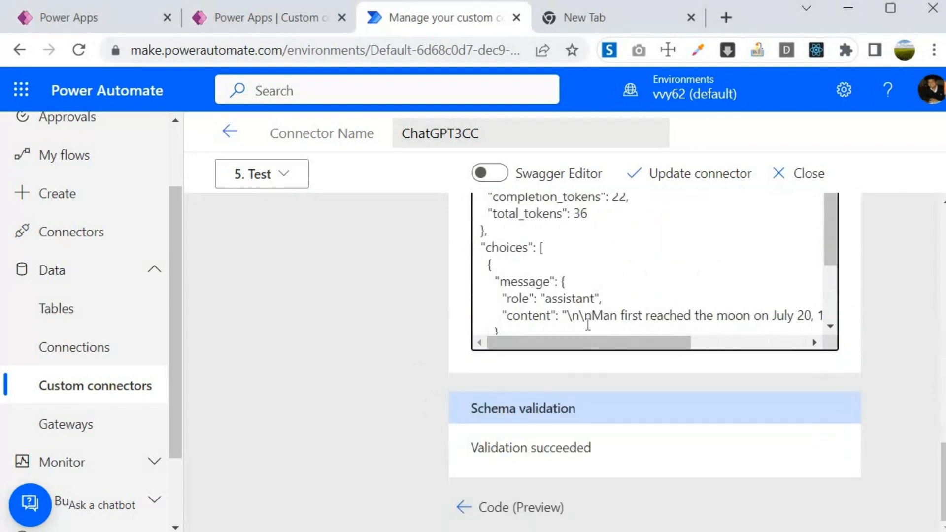
scroll(603, 327, "right", 3)
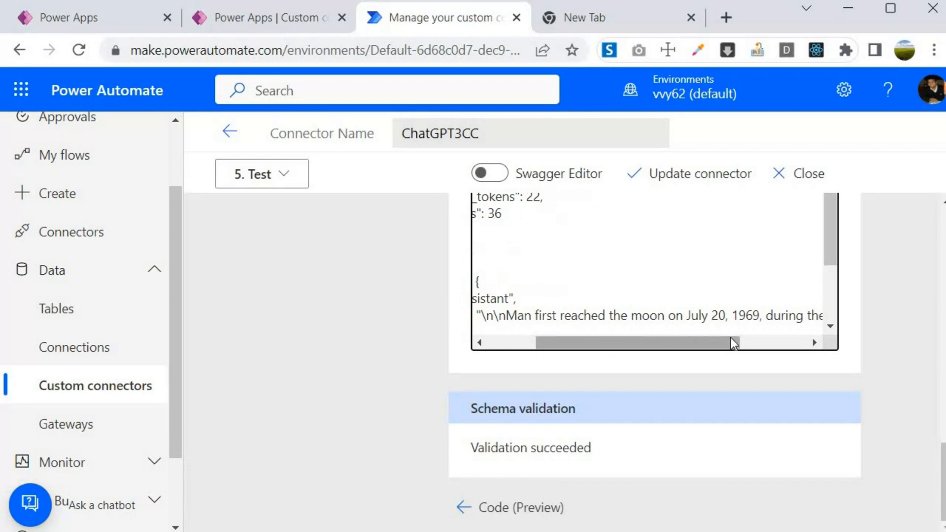
left_click_drag(730, 343, 805, 343)
scroll(655, 362, "up", 1)
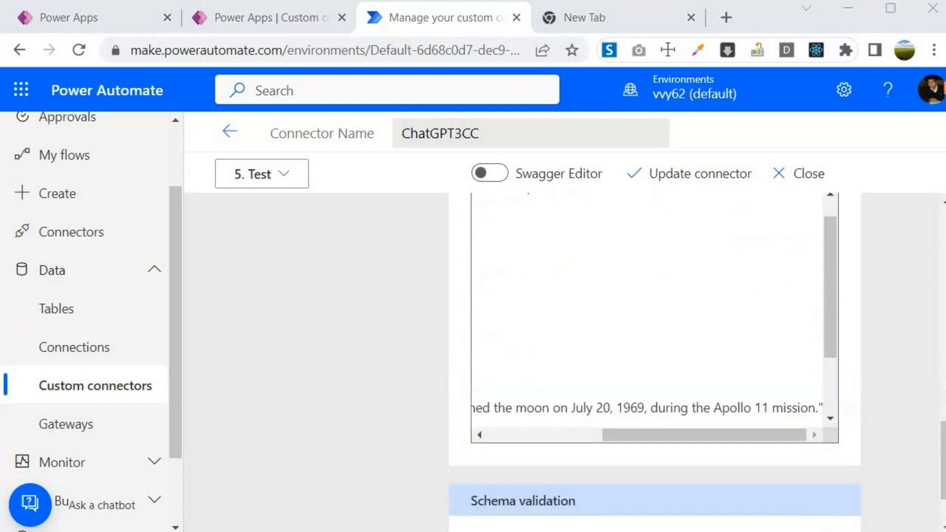
left_click_drag(747, 436, 399, 360)
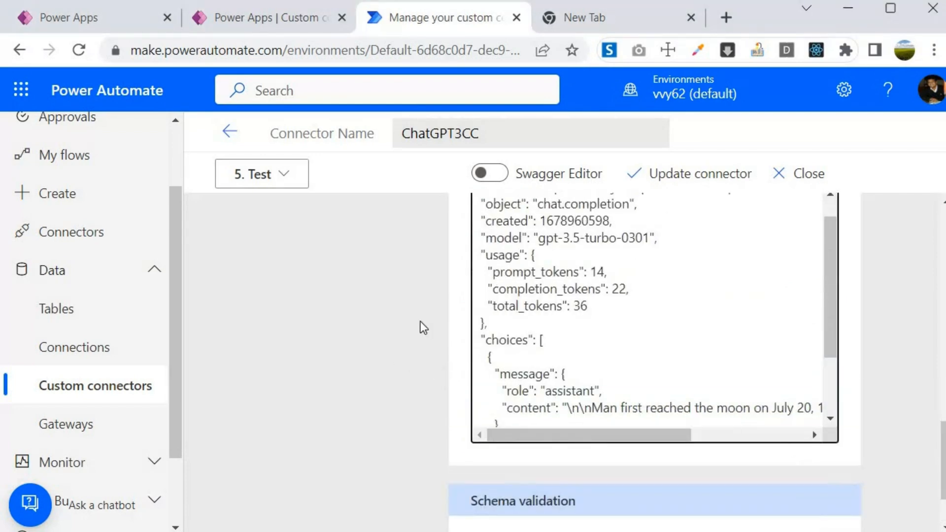
scroll(420, 332, "down", 2)
scroll(420, 332, "up", 6)
scroll(450, 325, "up", 2)
scroll(648, 315, "down", 7)
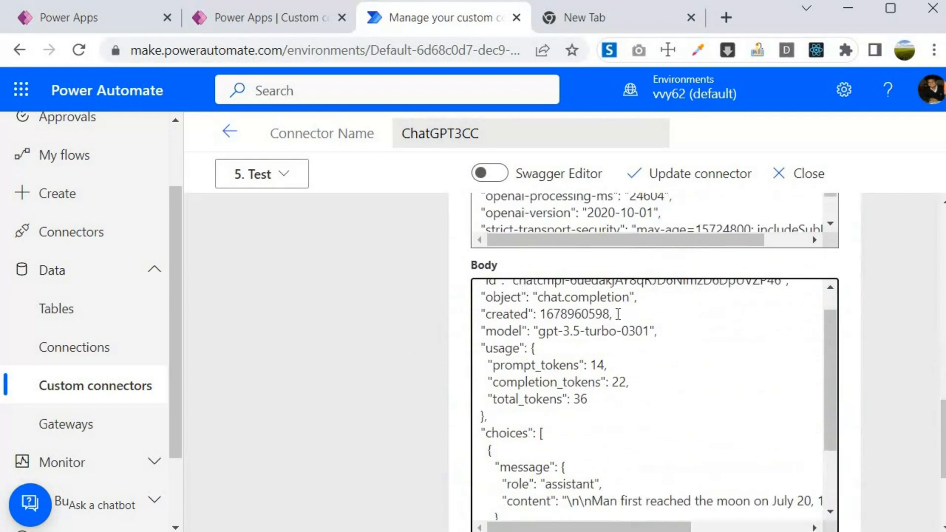
scroll(575, 321, "up", 6)
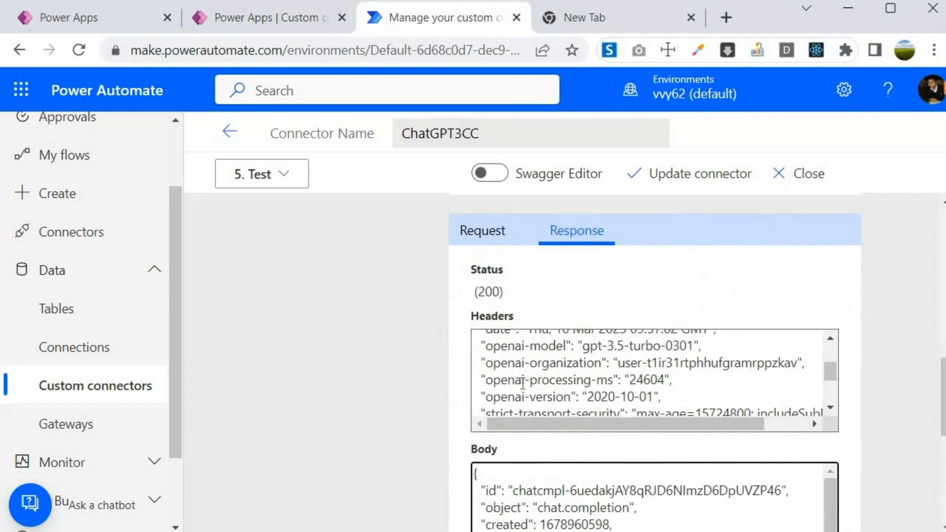
Copy the entire JSON body of the test response
left_click_drag(492, 508, 525, 332)
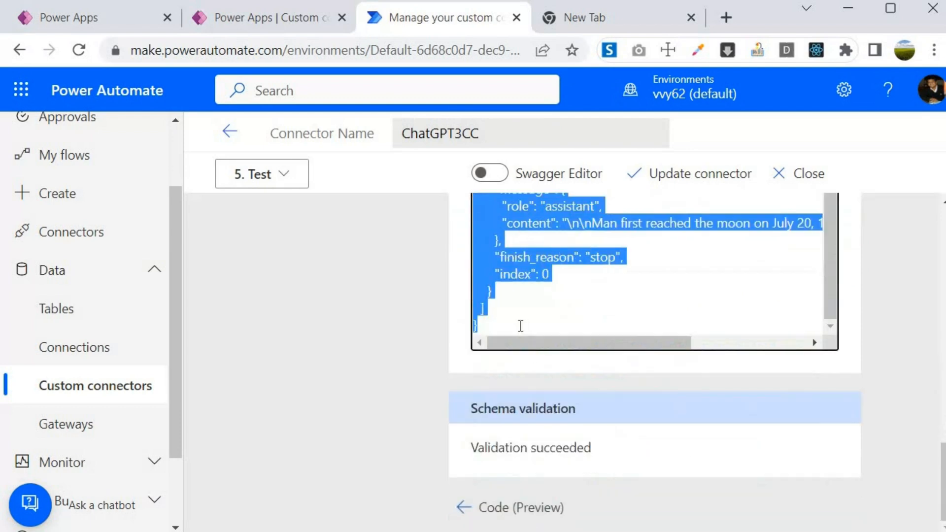
scroll(415, 344, "up", 15)
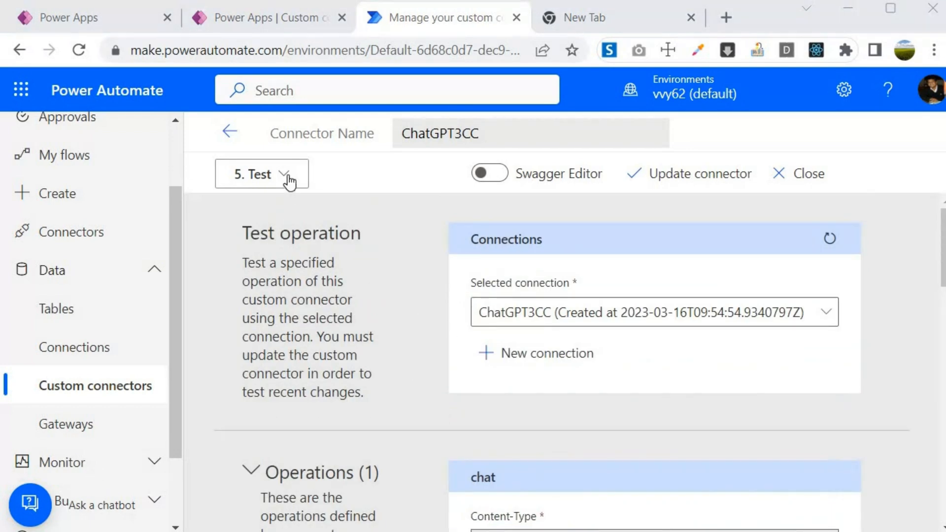
scroll(410, 460, "down", 15)
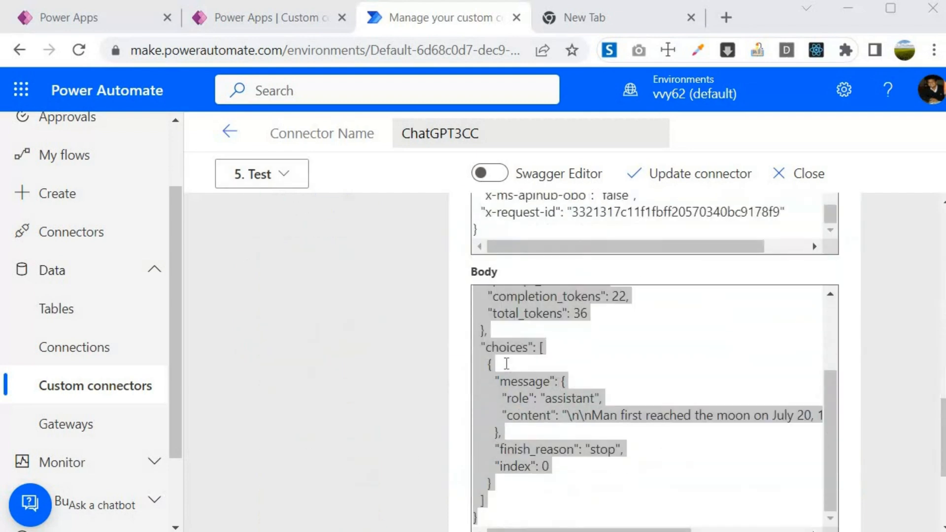
right_click(526, 394)
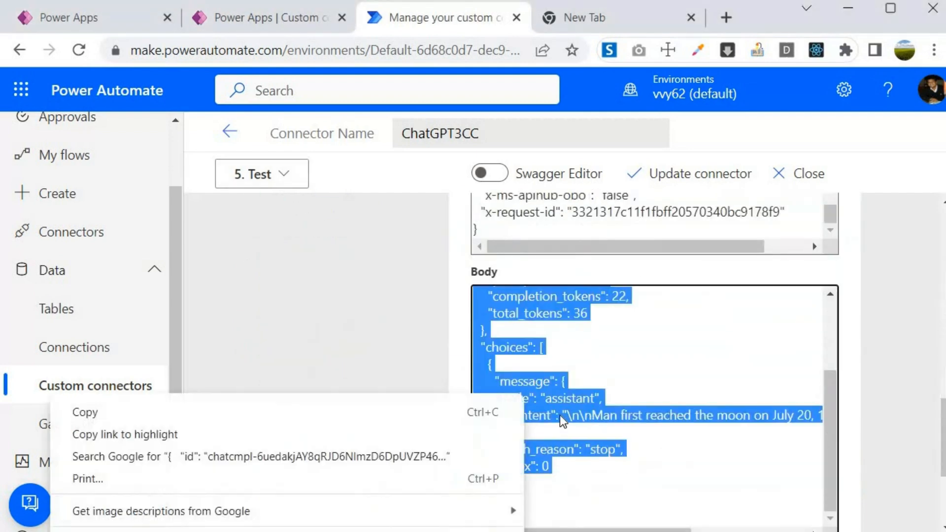
left_click(326, 417)
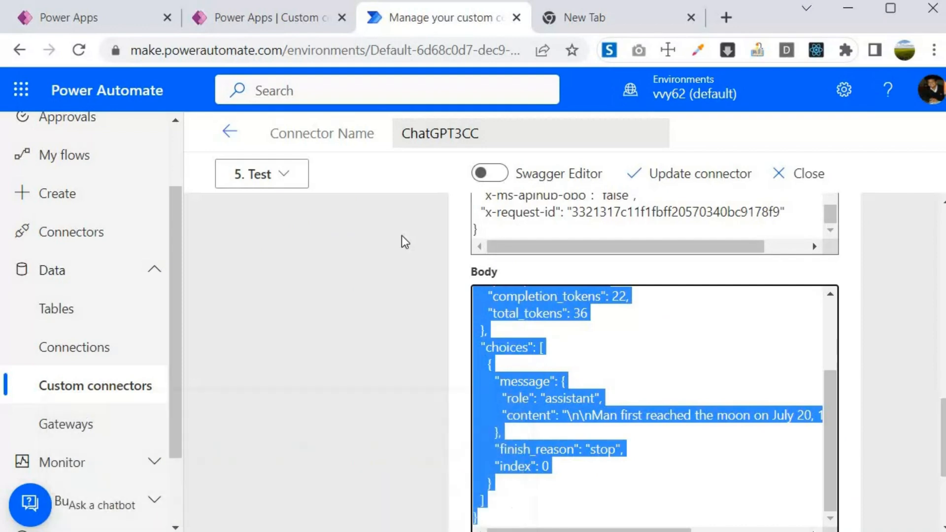
Go to the connector's Definition section and open the chat action's default response for editing
left_click(265, 279)
left_click(262, 173)
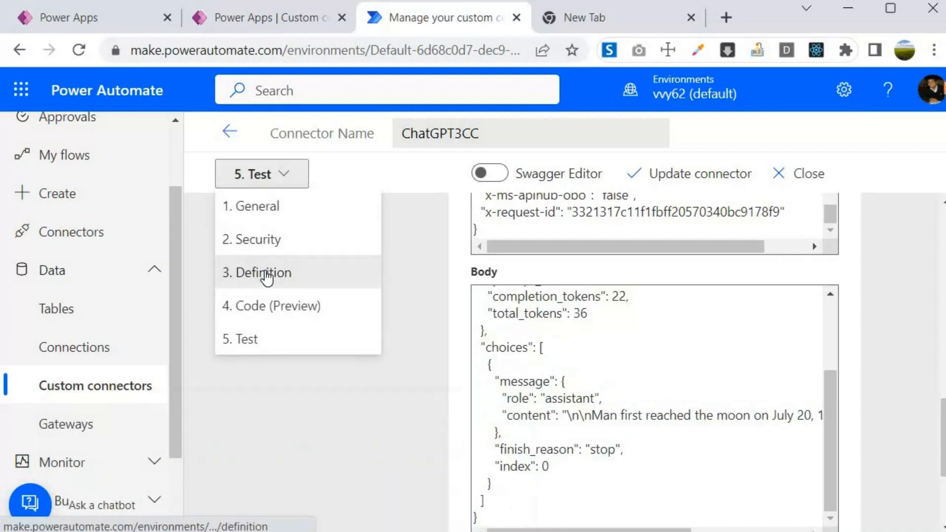
left_click(263, 274)
scroll(616, 314, "down", 3)
scroll(616, 314, "up", 3)
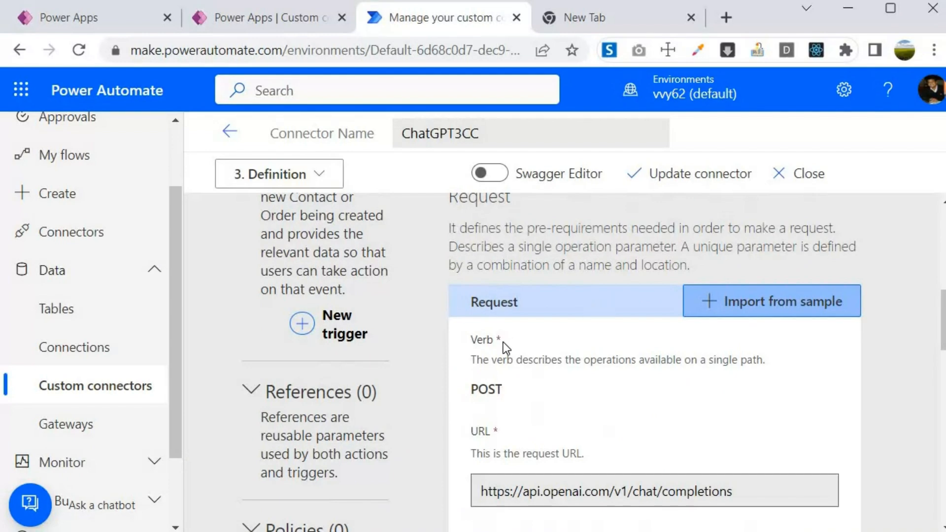
scroll(504, 342, "down", 15)
scroll(449, 359, "down", 1)
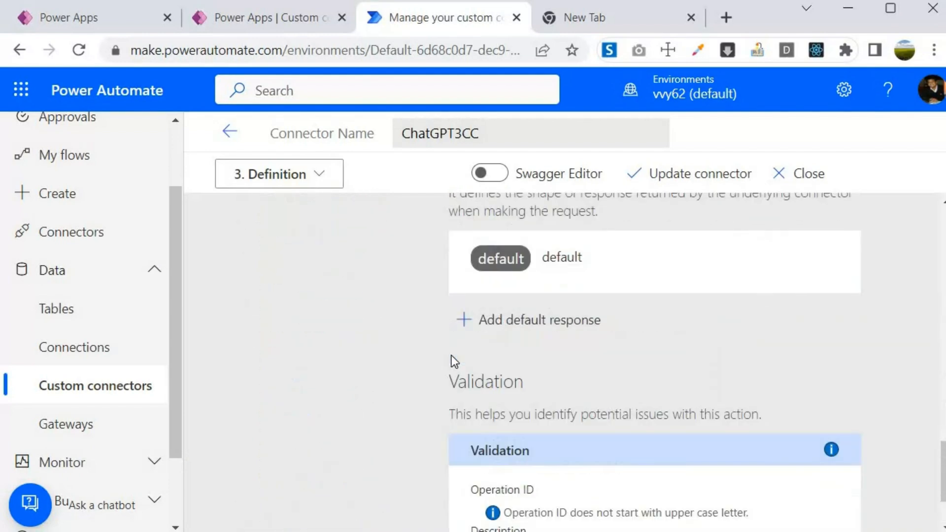
scroll(482, 296, "up", 2)
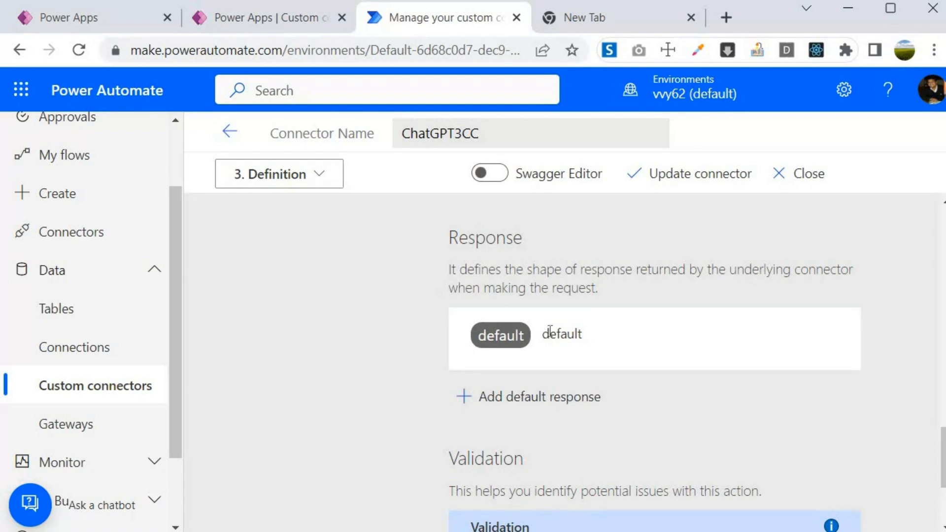
left_click(570, 332)
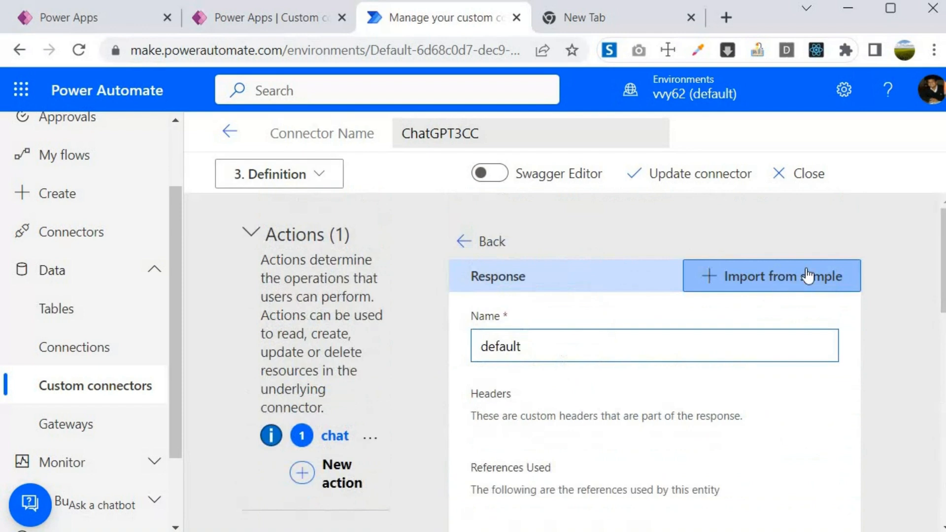
Start an import from sample for the default response and paste the copied JSON as its body
left_click(749, 284)
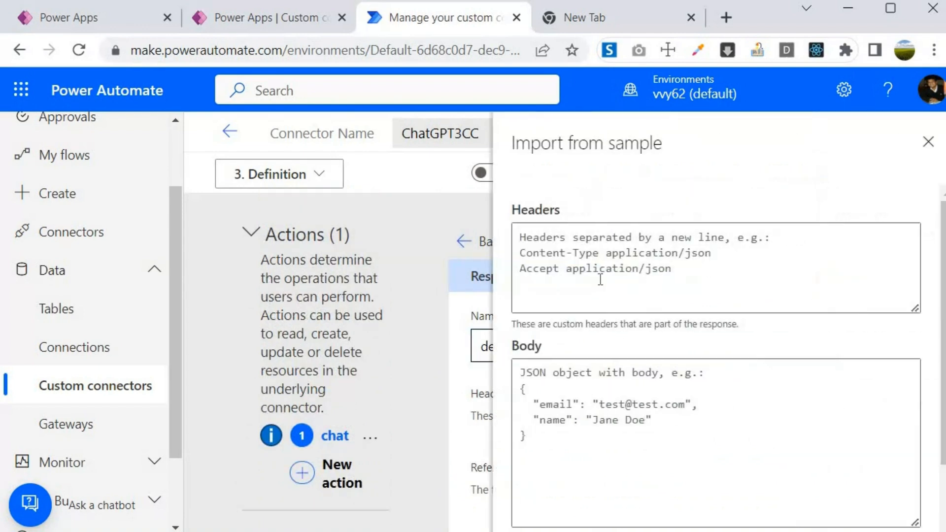
left_click(573, 411)
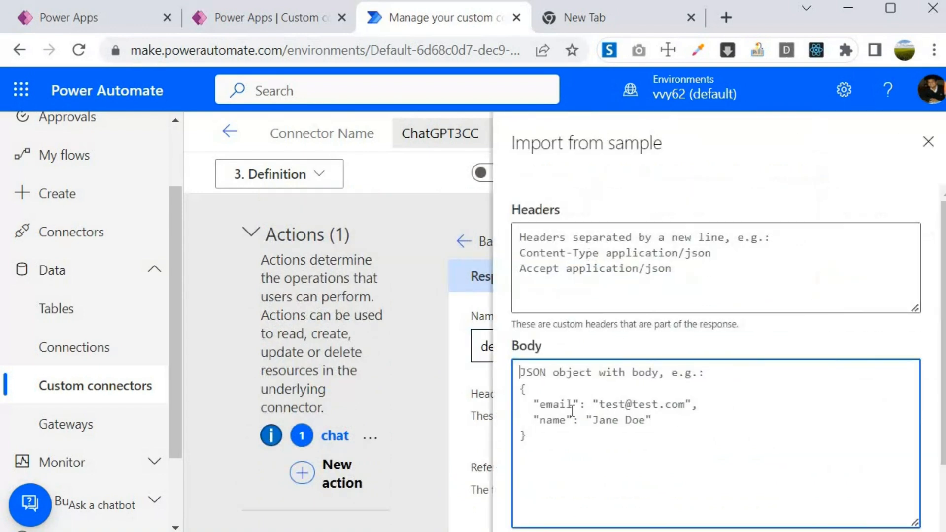
key("ctrl+v")
scroll(689, 453, "up", 3)
scroll(695, 468, "down", 3)
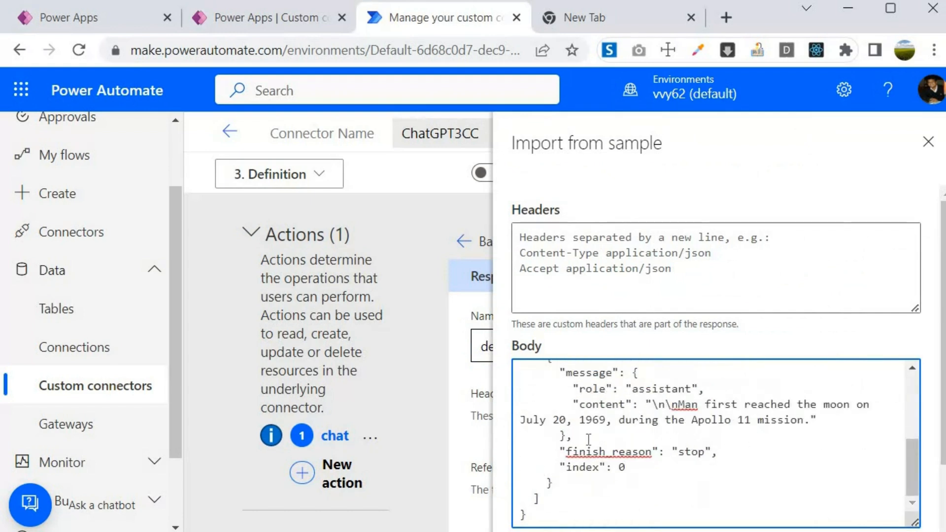
Check the pasted sample body, import it into the default response, and update the ChatGPT3CC connector
scroll(571, 409, "up", 5)
scroll(546, 385, "down", 2)
scroll(546, 385, "up", 1)
scroll(546, 385, "down", 5)
double_click(594, 375)
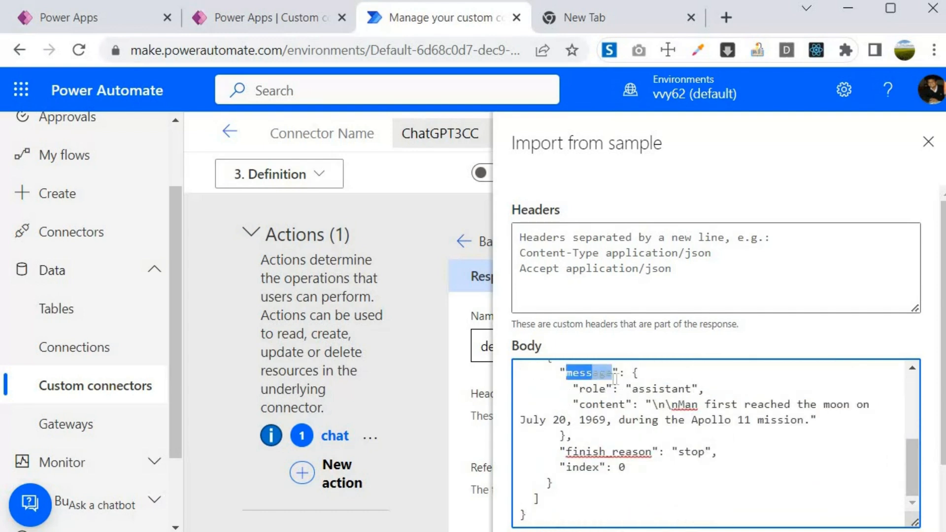
left_click(629, 449)
scroll(629, 449, "down", 3)
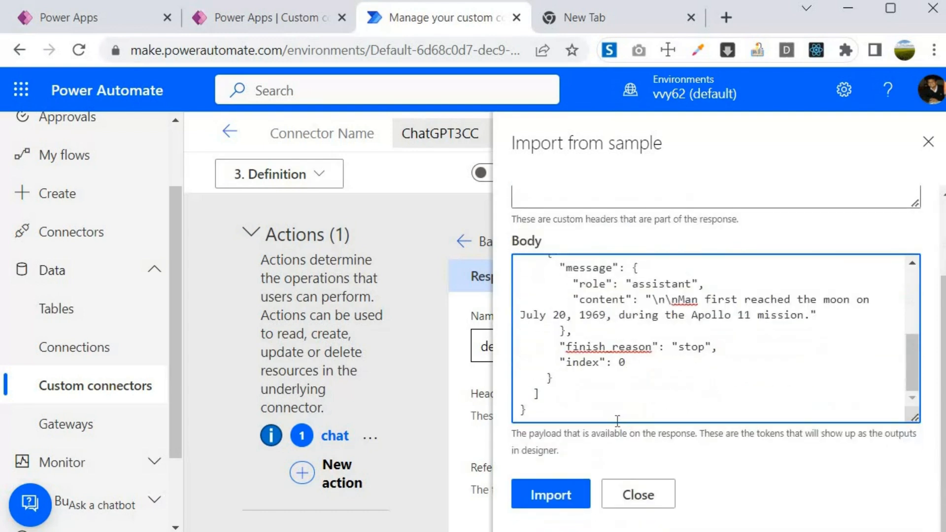
scroll(610, 414, "up", 5)
left_click(556, 499)
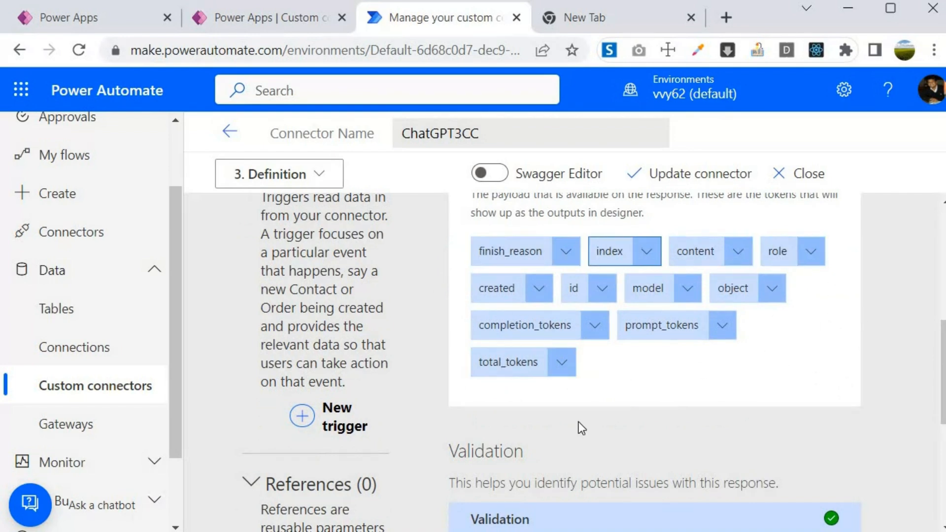
left_click(680, 177)
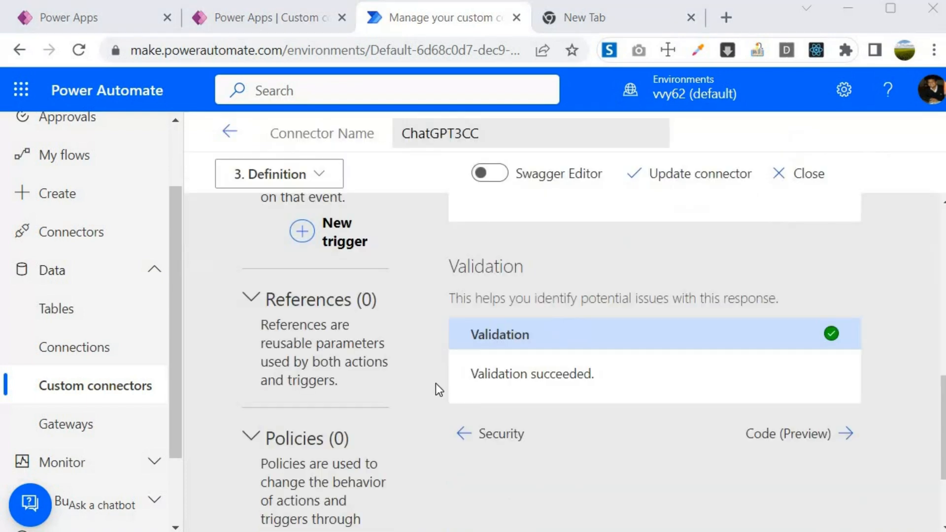
scroll(435, 383, "up", 5)
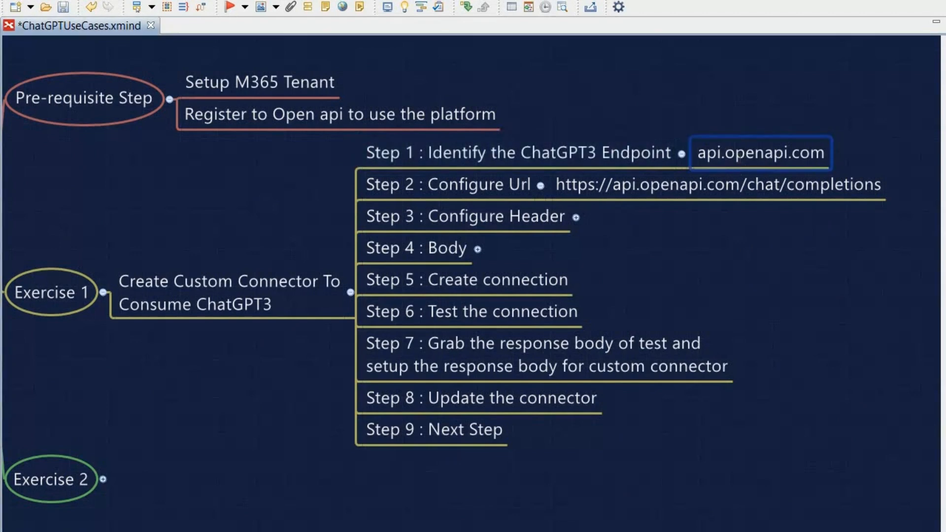
Switch to the ChatGPTUseCases.xmind mind map and correct the Step 1 endpoint to api.openai.com
double_click(739, 158)
left_click_drag(750, 155, 759, 155)
key("BackSpace")
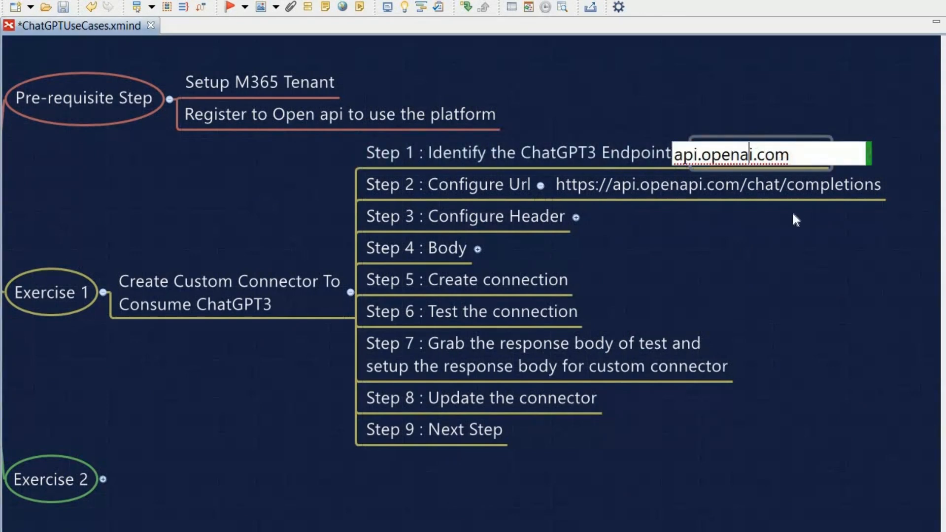
left_click(766, 216)
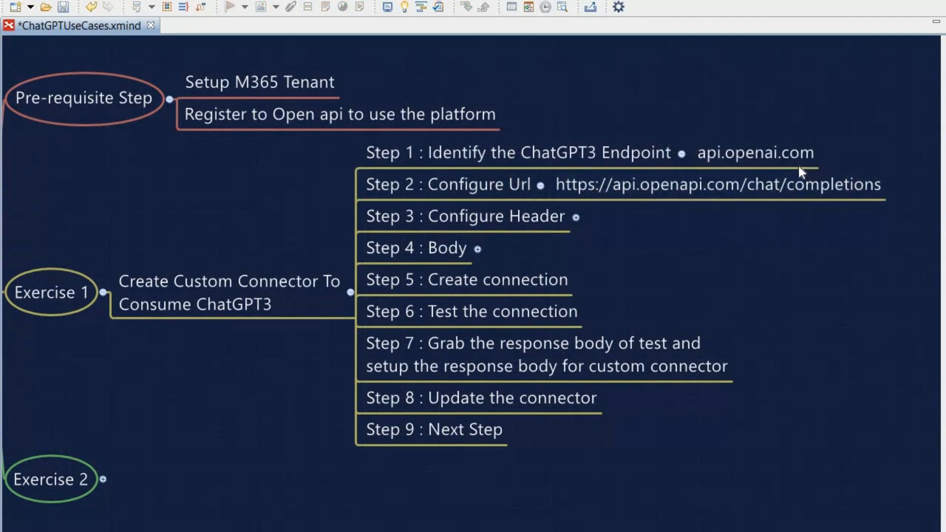
left_click(547, 221)
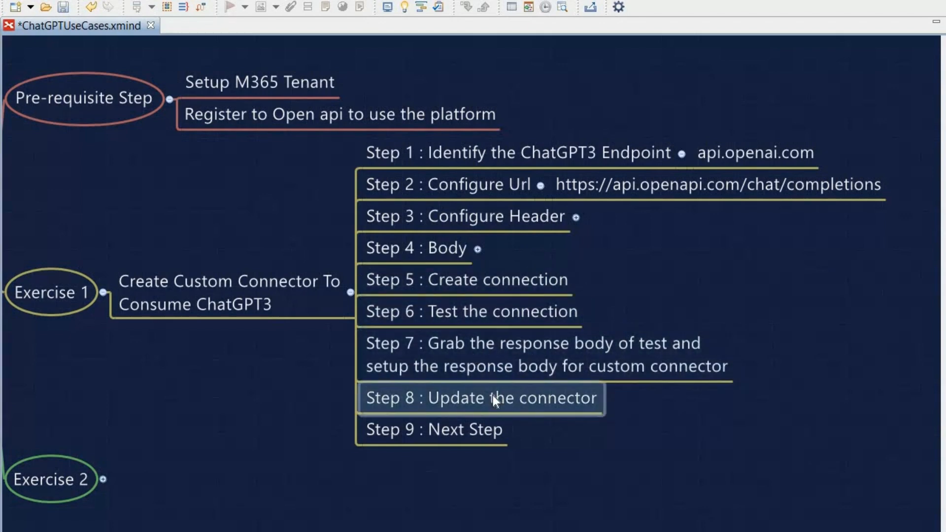
left_click(454, 409)
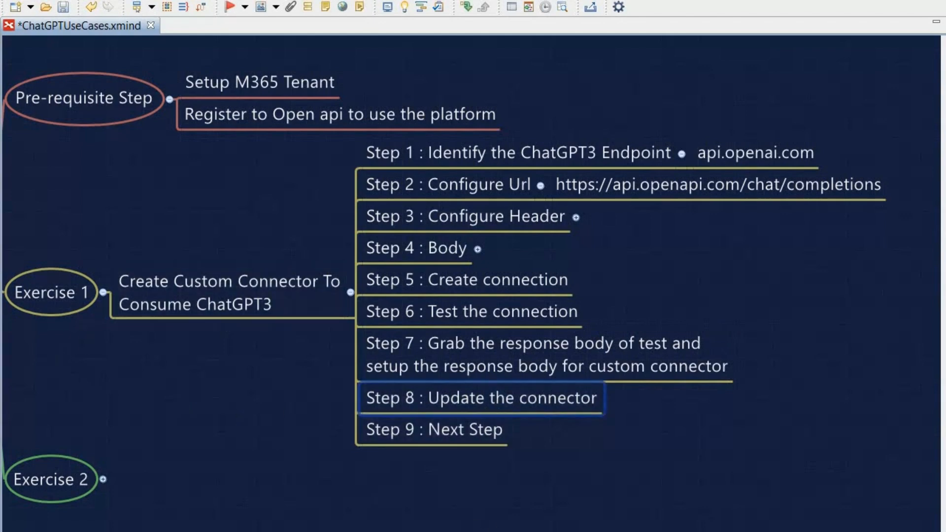
scroll(175, 366, "left", 3)
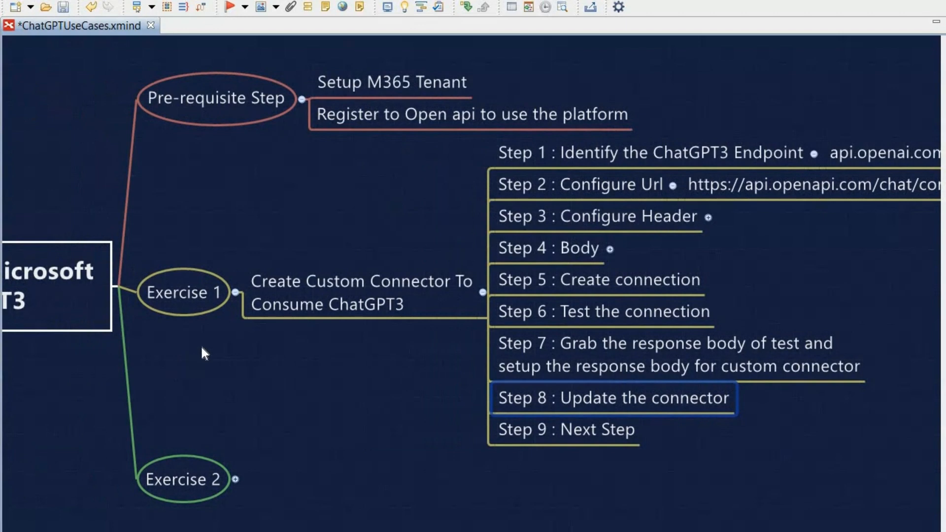
scroll(204, 354, "down", 3)
left_click(236, 333)
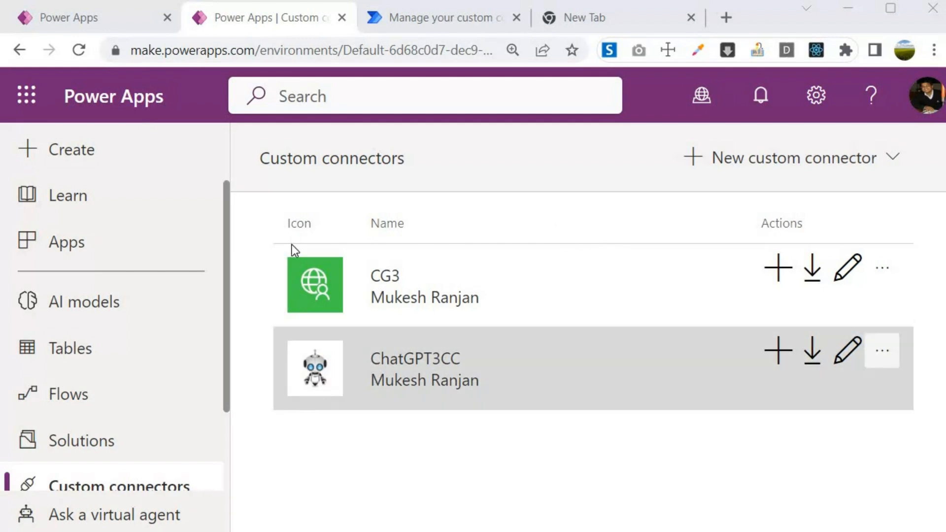
Start creating a blank canvas app from scratch
left_click(70, 148)
scroll(682, 299, "down", 3)
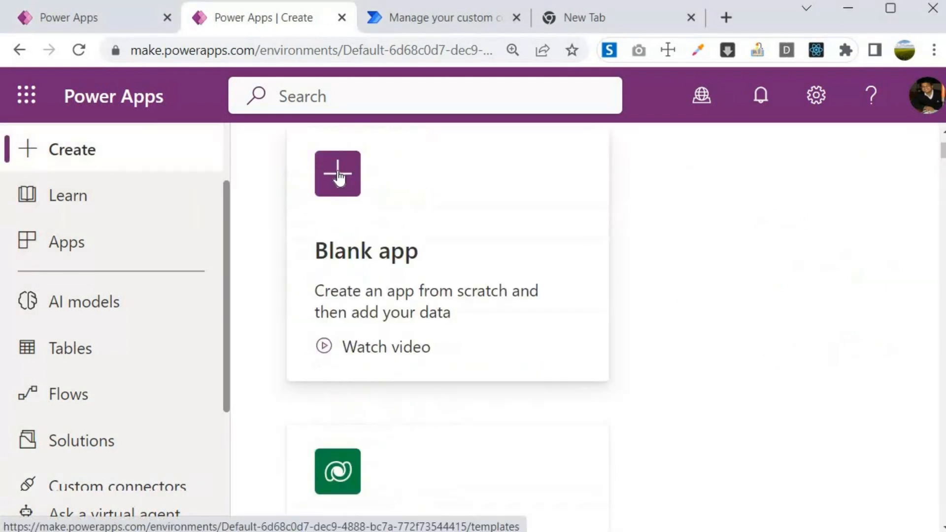
left_click(441, 283)
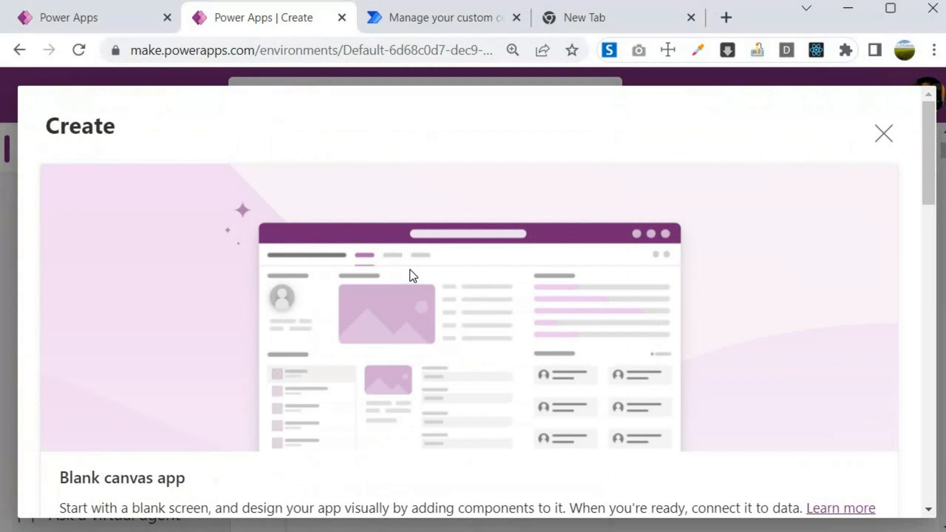
scroll(410, 270, "down", 4)
left_click(138, 462)
left_click(252, 375)
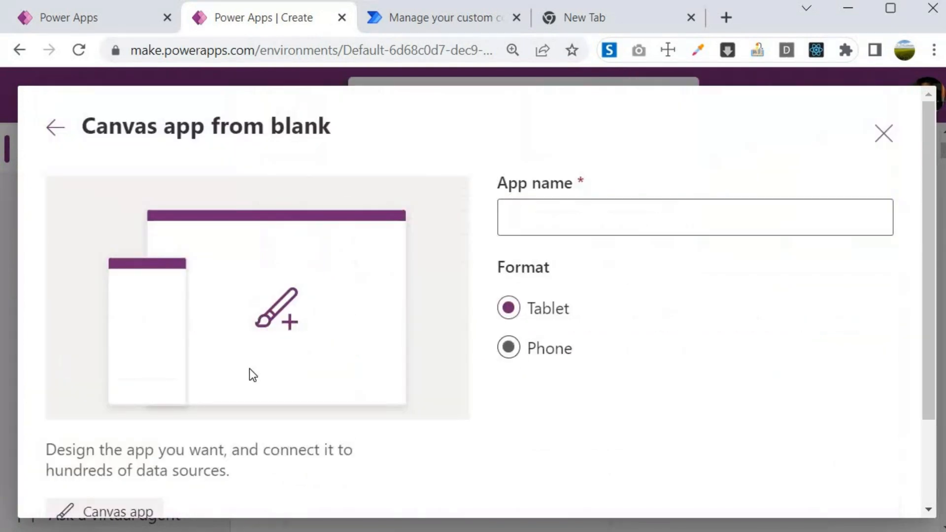
Name the canvas app Smart Bot, use the Phone format, and create it
left_click(497, 218)
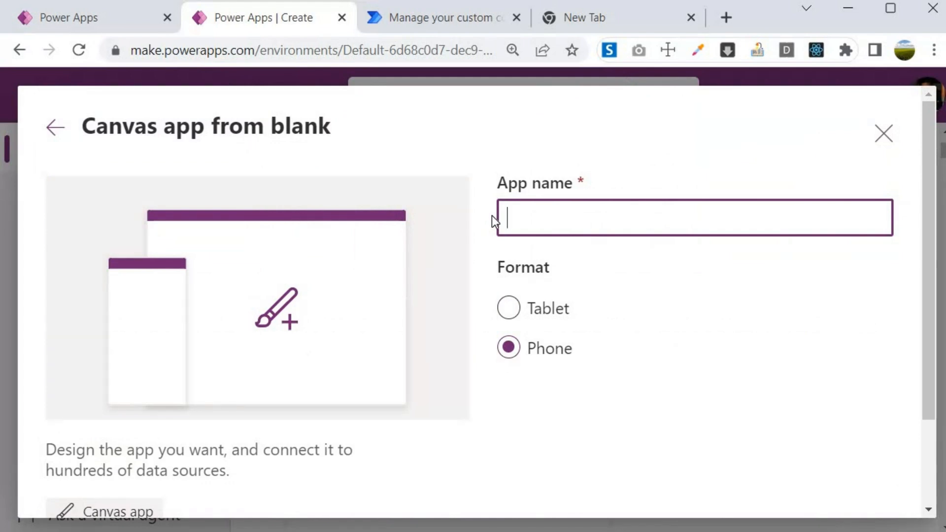
type("S")
type("mart")
key("BackSpace")
type("rt Bot")
scroll(463, 220, "down", 3)
left_click(738, 472)
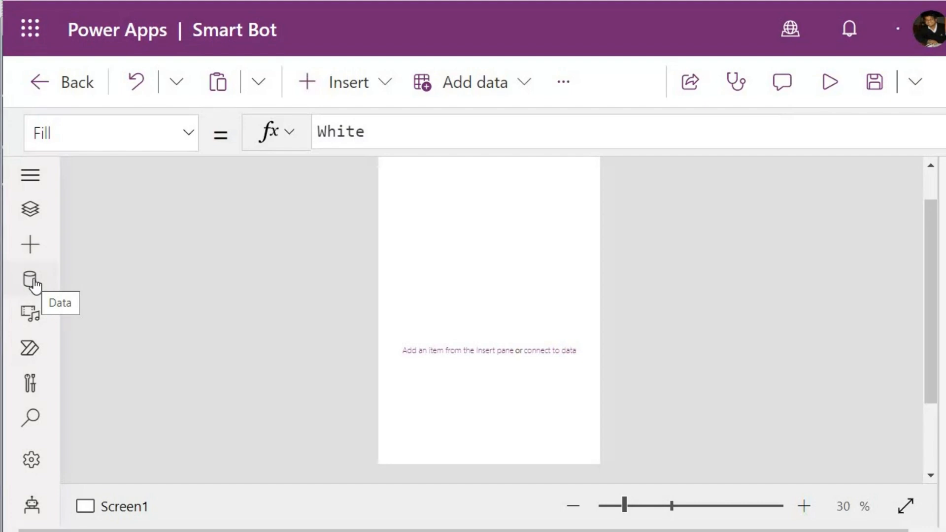
Add the ChatGPT3CC custom connector to the app as a data source, using the first existing connection
left_click(33, 282)
left_click(183, 269)
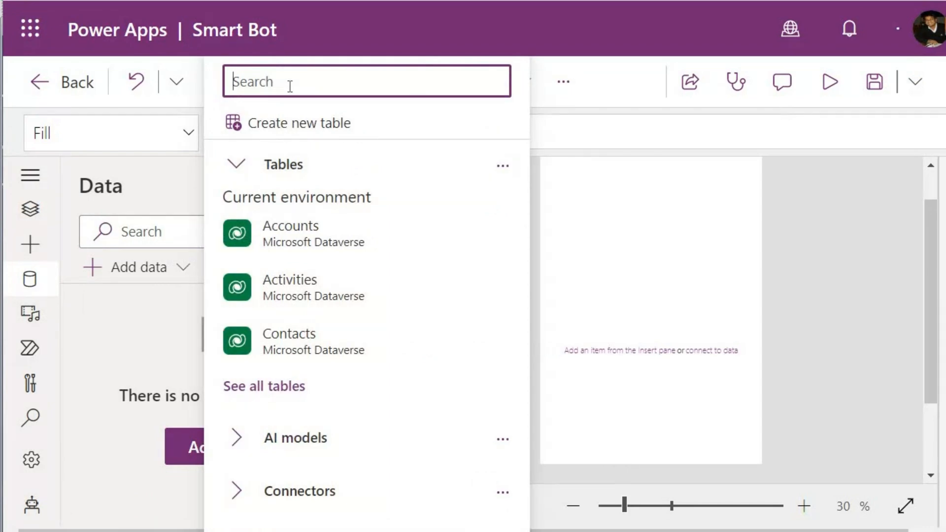
type("chat")
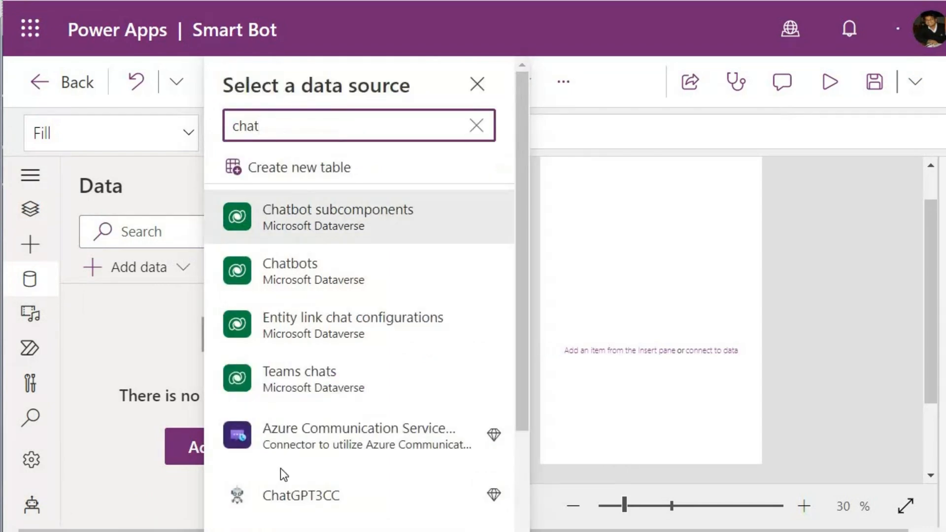
left_click(311, 499)
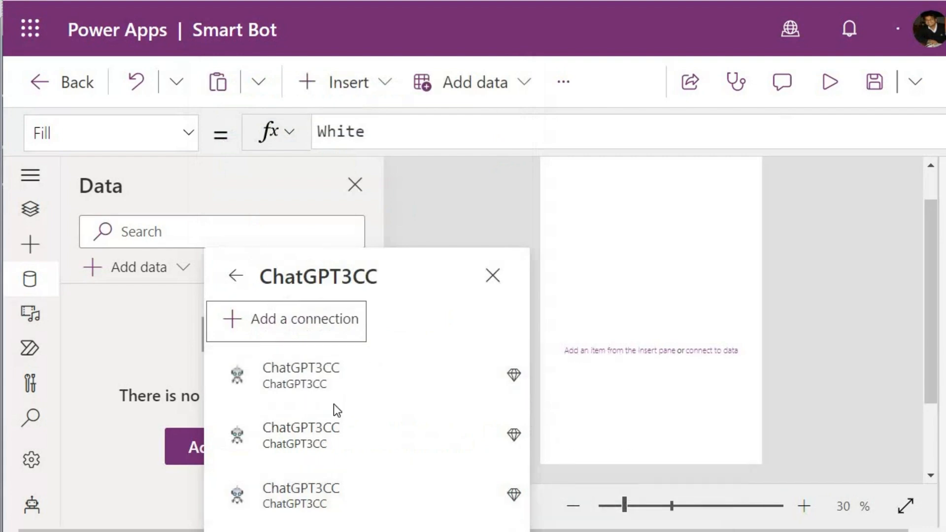
left_click(333, 389)
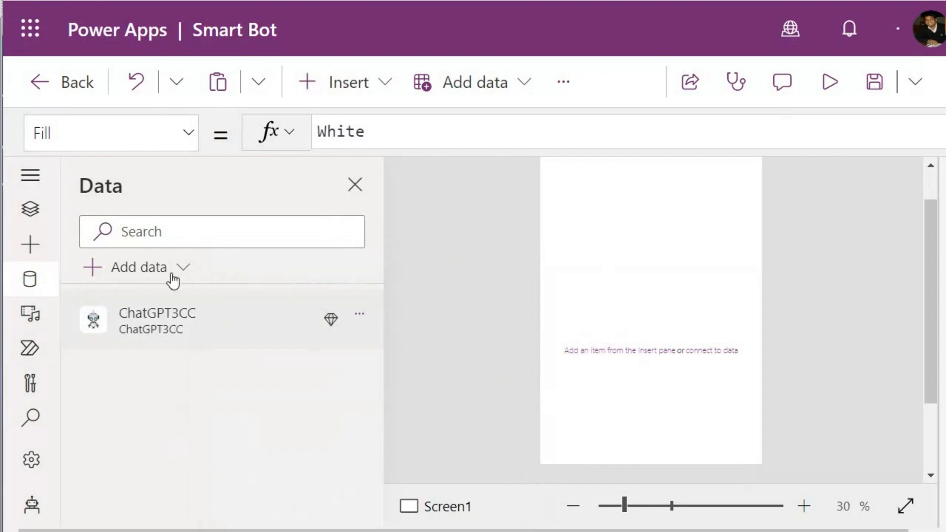
Create a new component in the app and rename it Header
left_click(31, 209)
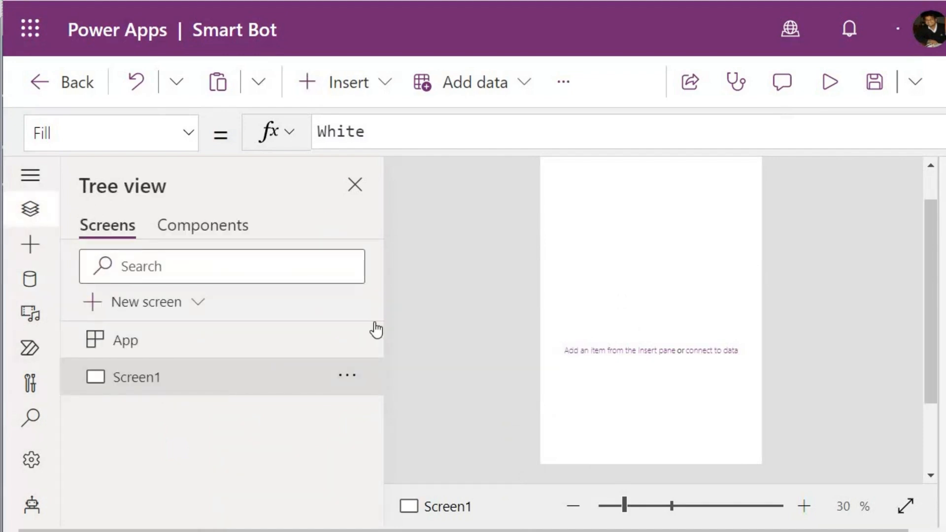
left_click(204, 231)
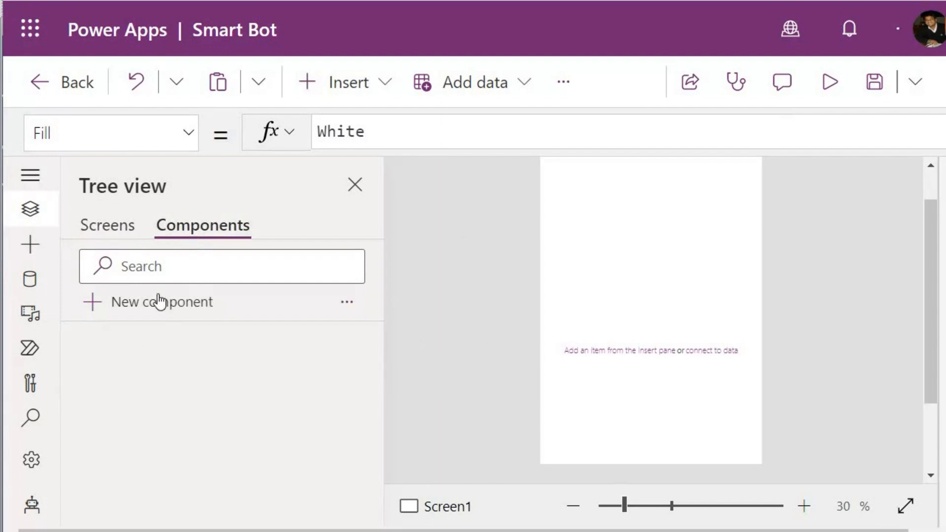
left_click(173, 302)
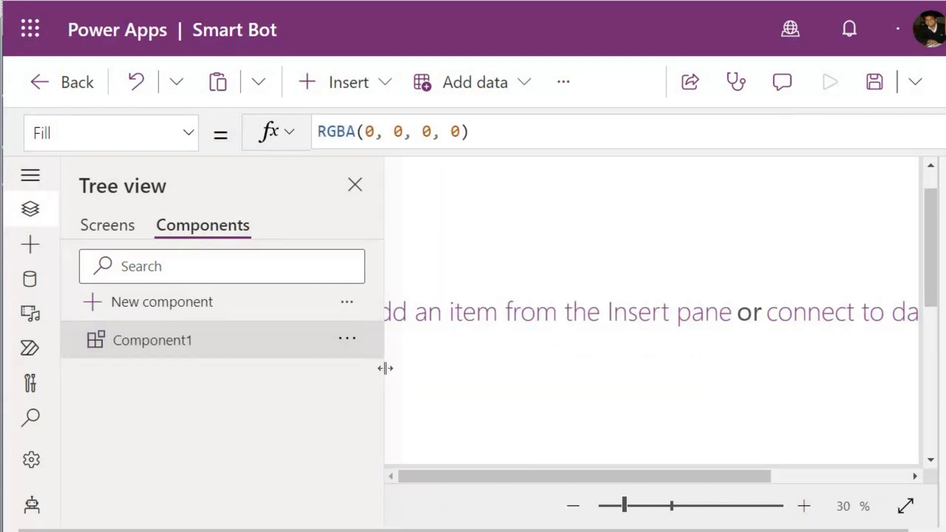
left_click(347, 340)
left_click(391, 258)
type("Header")
key("Return")
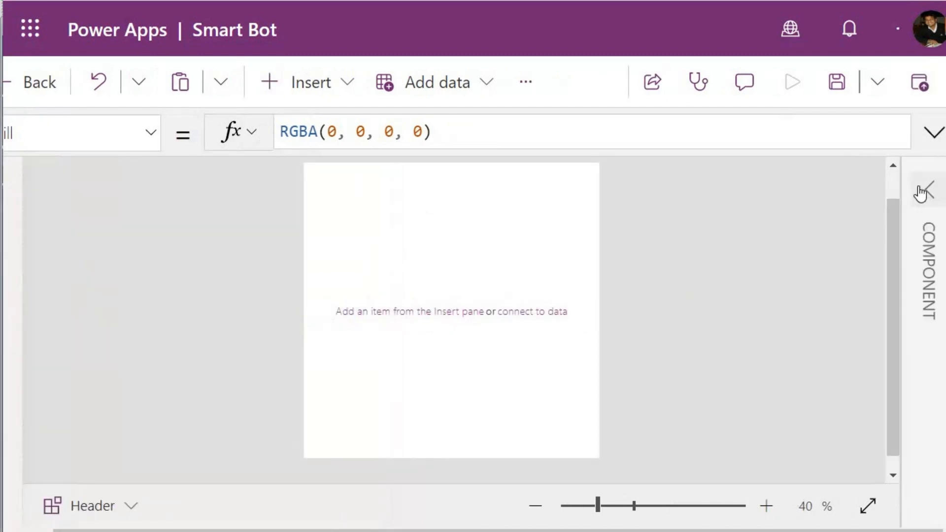
Show the Header component's properties and set its height to 60
left_click(924, 188)
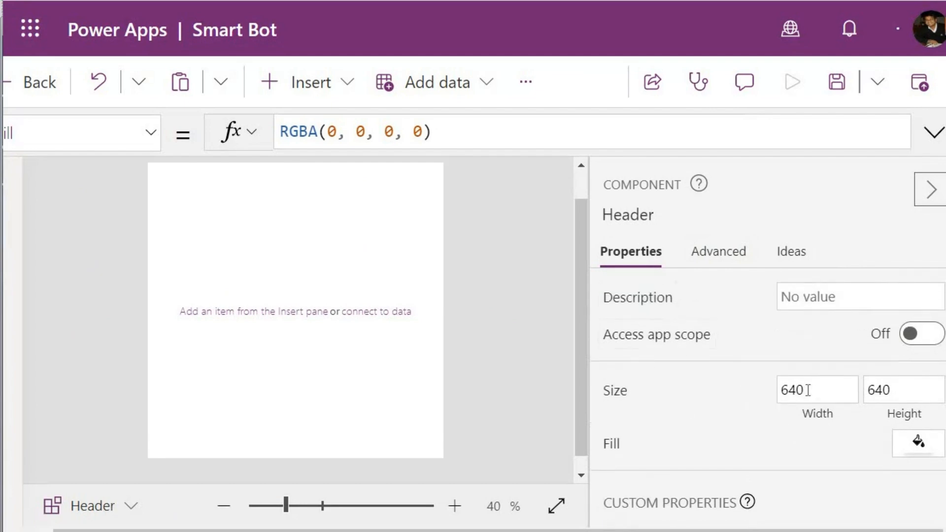
left_click_drag(897, 392, 809, 397)
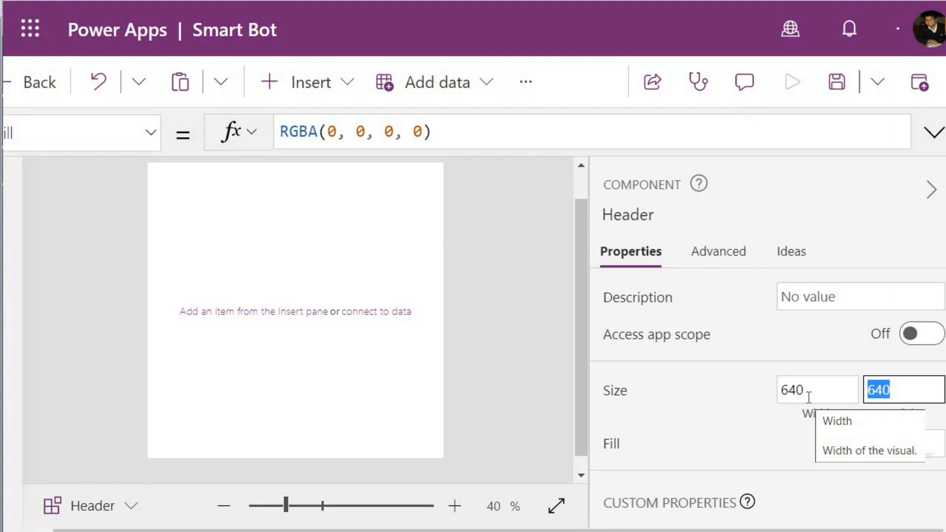
type("60")
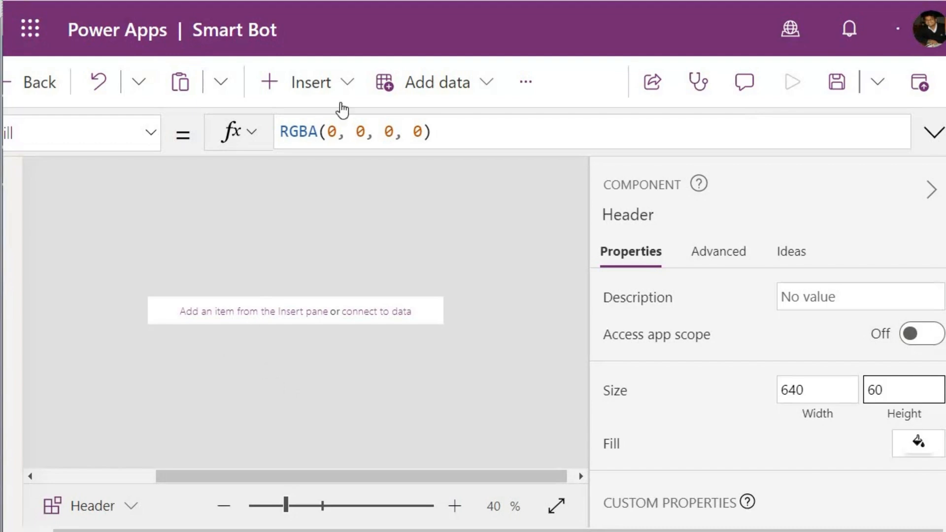
Insert an image into the Header component and stretch it to the component's left edge, at about X 2
left_click(335, 82)
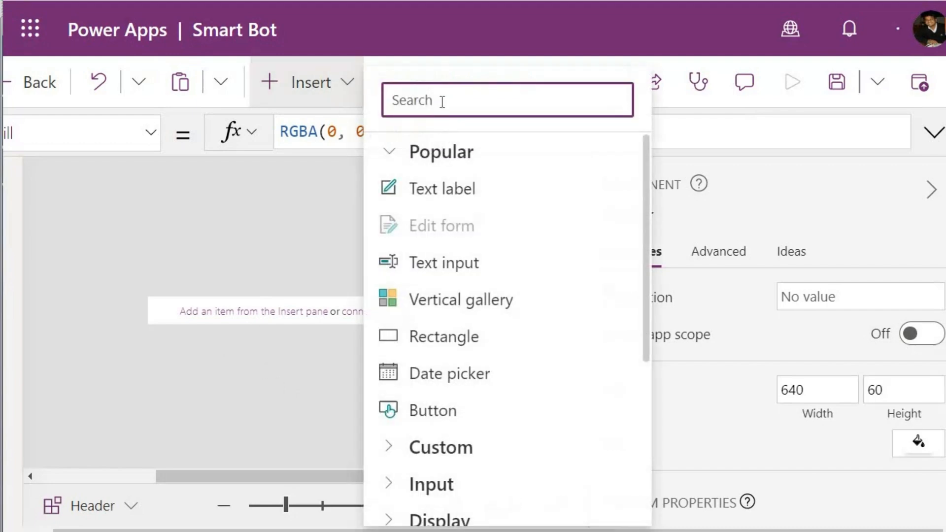
type("imag")
key("Return")
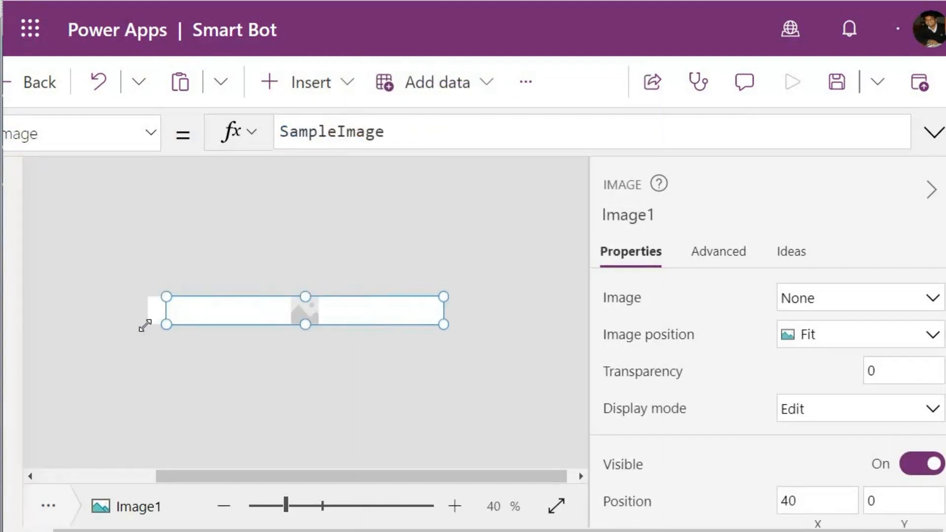
left_click_drag(144, 325, 144, 325)
Load banner-g46c656084_1920.jpg into the header image and set its image position to Fill
left_click(789, 302)
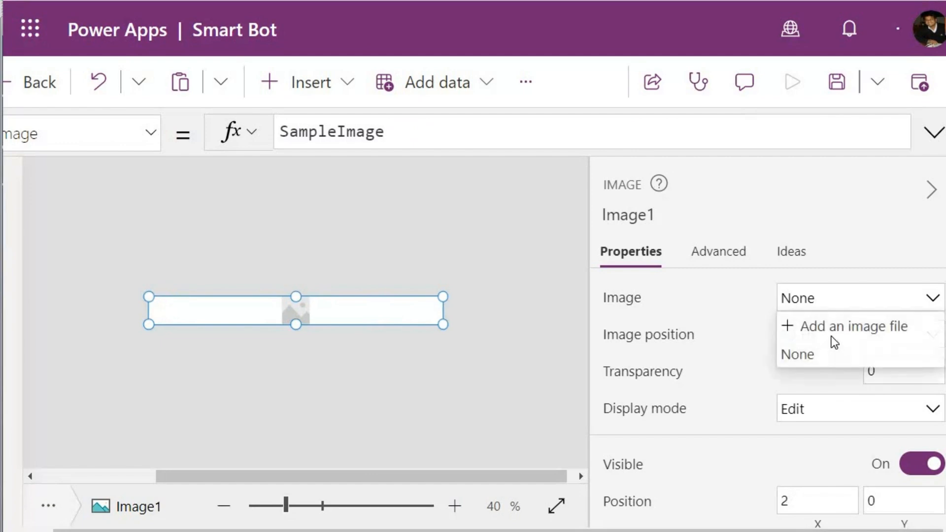
left_click(790, 318)
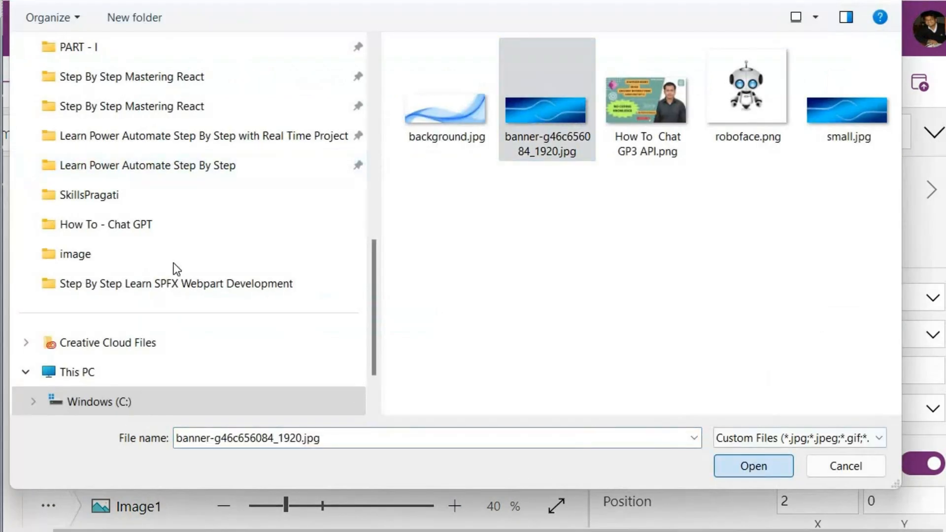
key("Return")
left_click(837, 335)
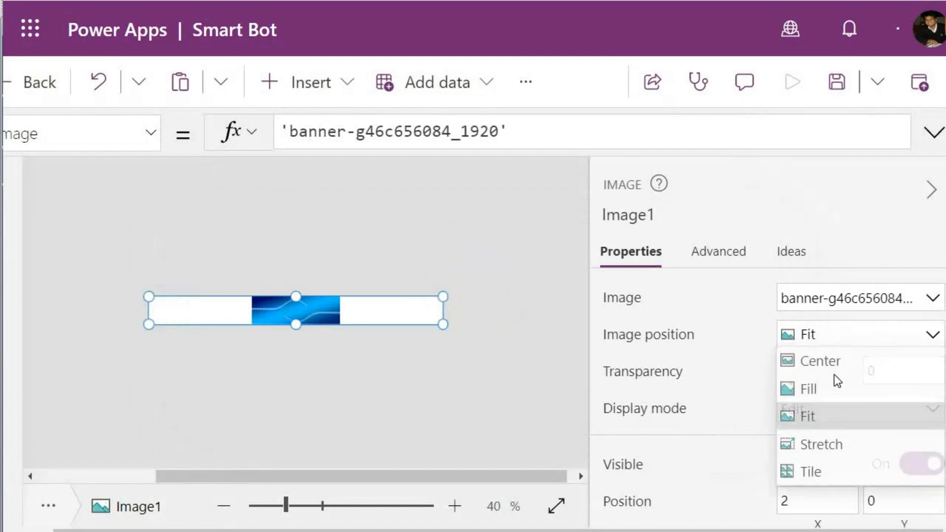
left_click(820, 445)
left_click(838, 335)
left_click(813, 388)
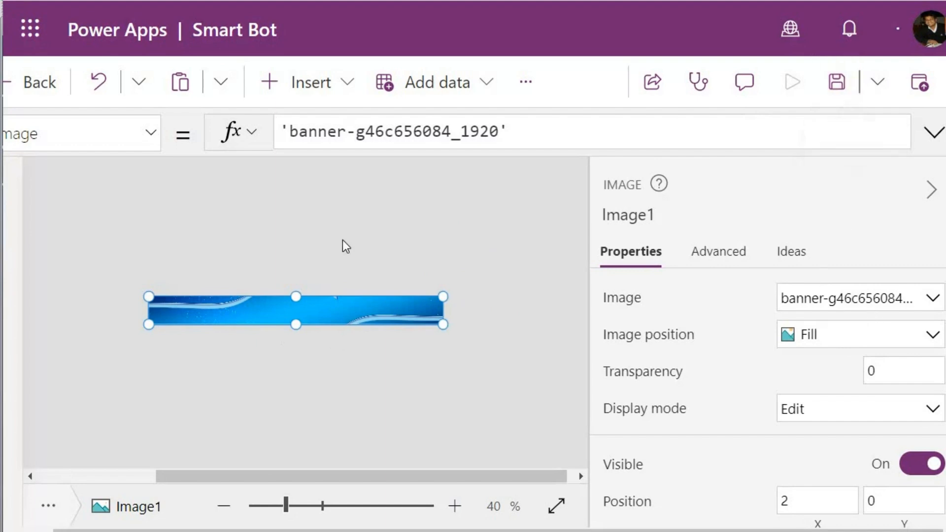
Insert a second image into the Header component and load the CircleLogo picture into it
left_click(308, 82)
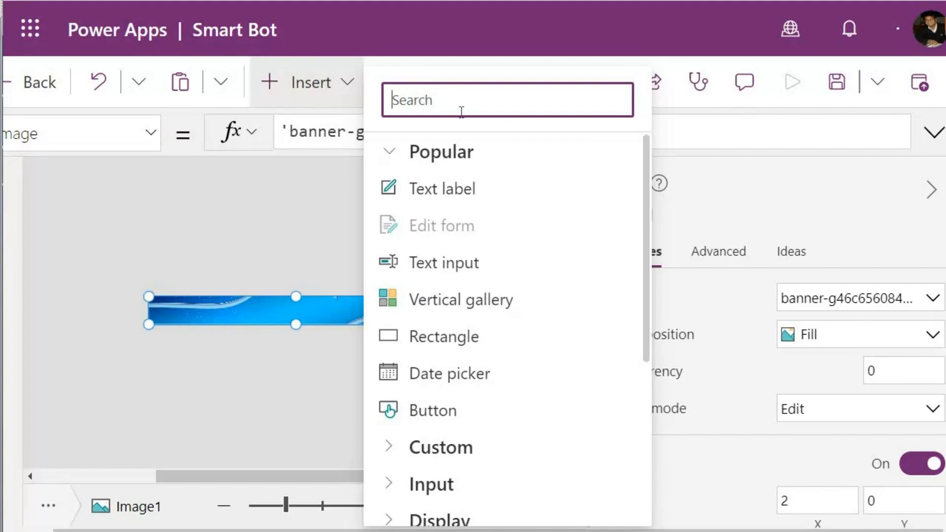
type("ima")
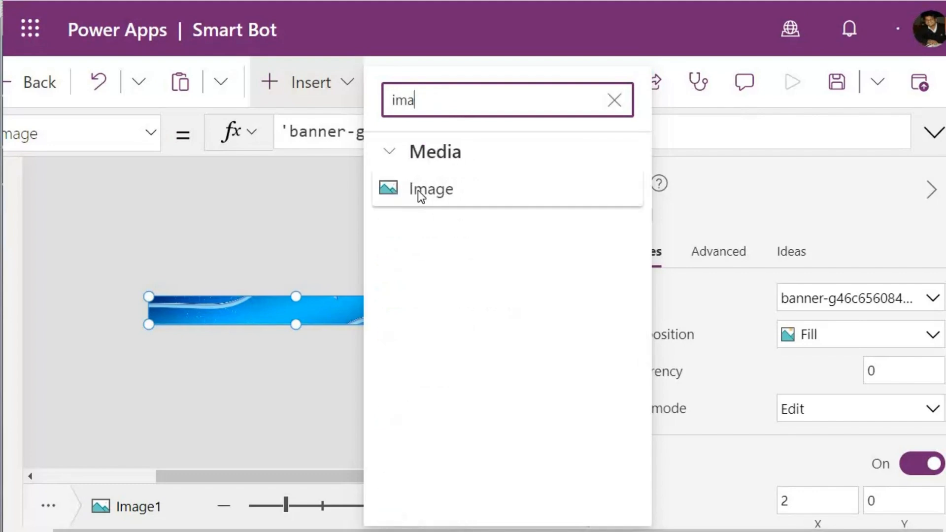
left_click(420, 195)
left_click(810, 300)
left_click(823, 328)
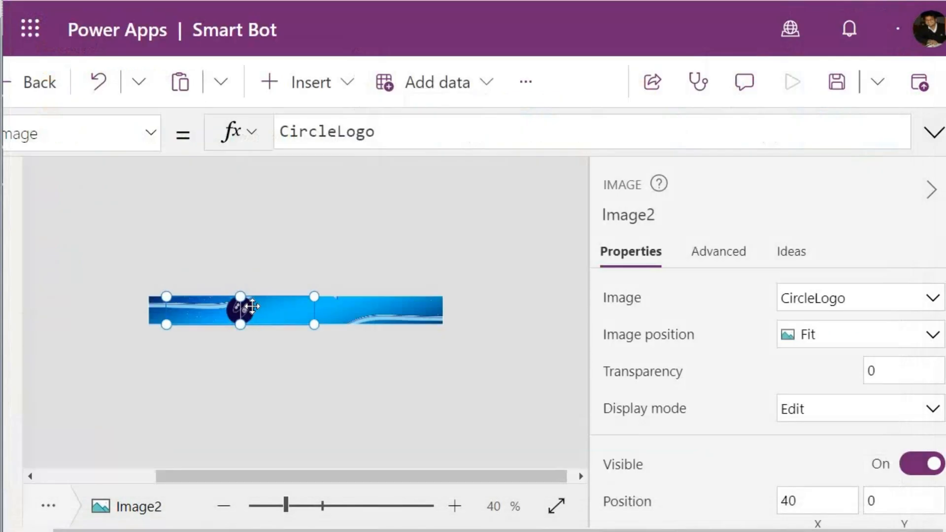
Centre the logo image on the header banner at X 160 and save the app
left_click_drag(251, 307, 289, 308)
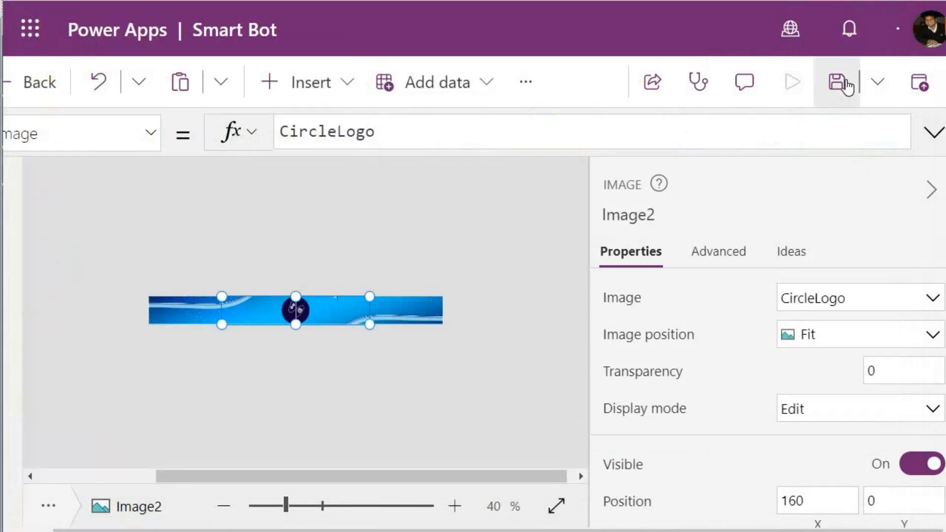
left_click(835, 83)
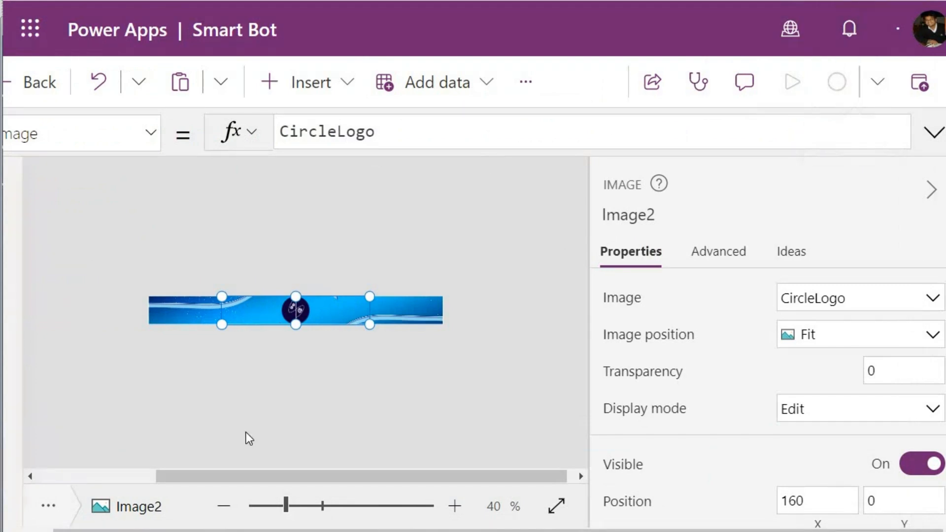
left_click_drag(220, 474, 78, 474)
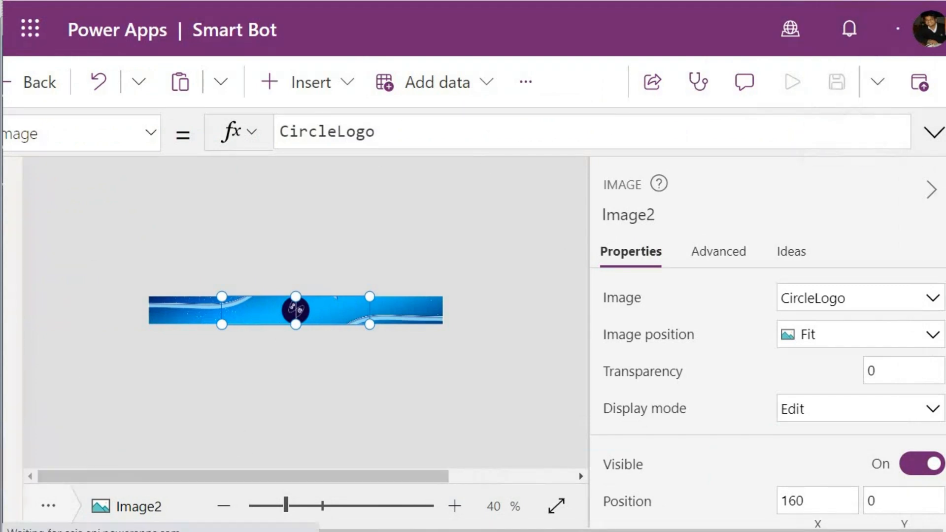
Leave the Header component and return to Screen1 among the app's screens
left_click(931, 190)
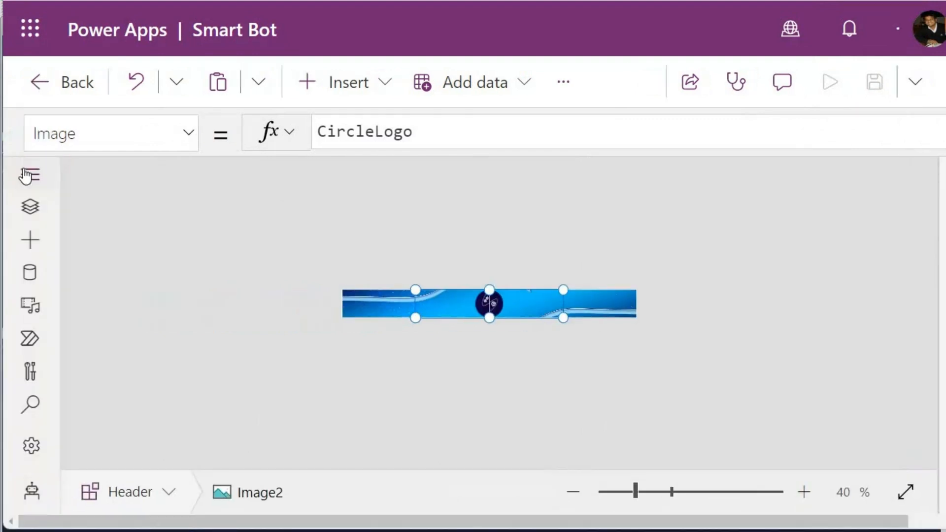
left_click(29, 176)
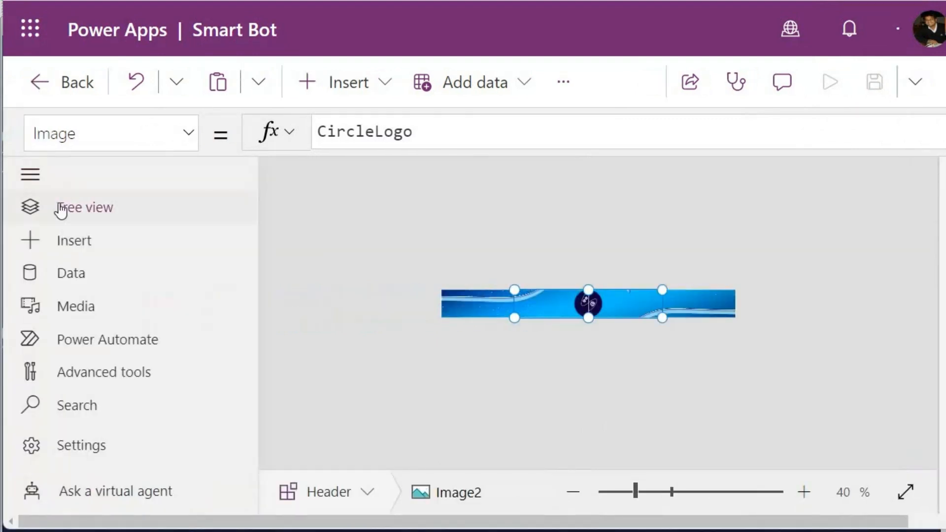
left_click(84, 211)
left_click(306, 225)
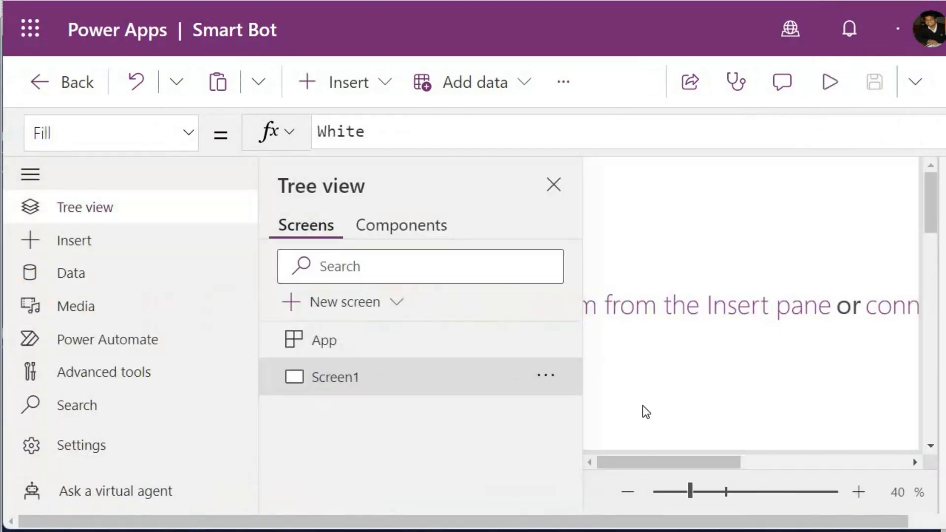
left_click(554, 185)
Insert the custom Header component at the top of Screen1
left_click(371, 91)
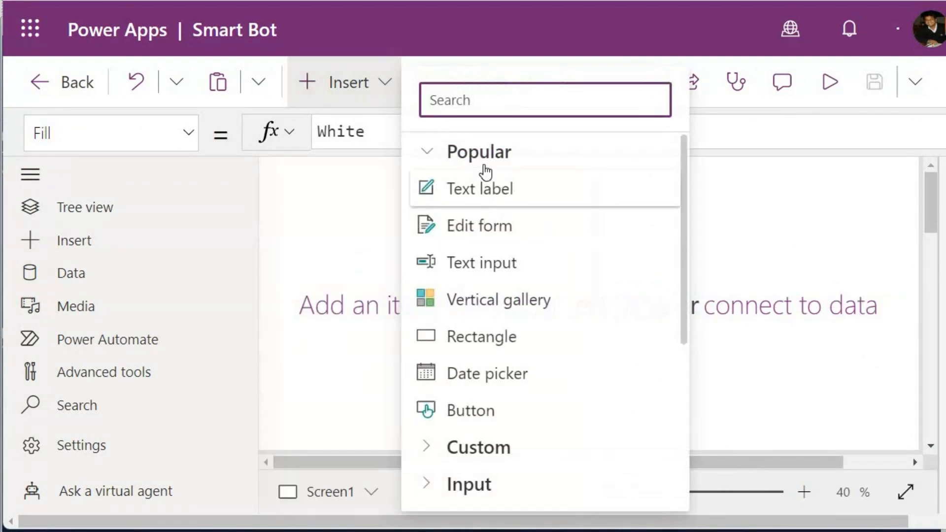
scroll(432, 266, "down", 3)
left_click(433, 266)
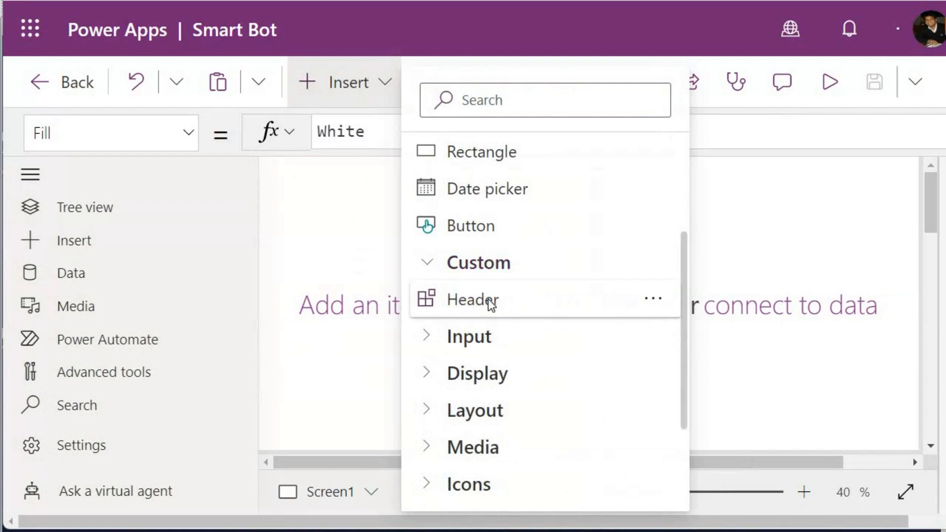
left_click(489, 300)
scroll(569, 376, "down", 1)
scroll(523, 312, "down", 2)
scroll(726, 238, "up", 1)
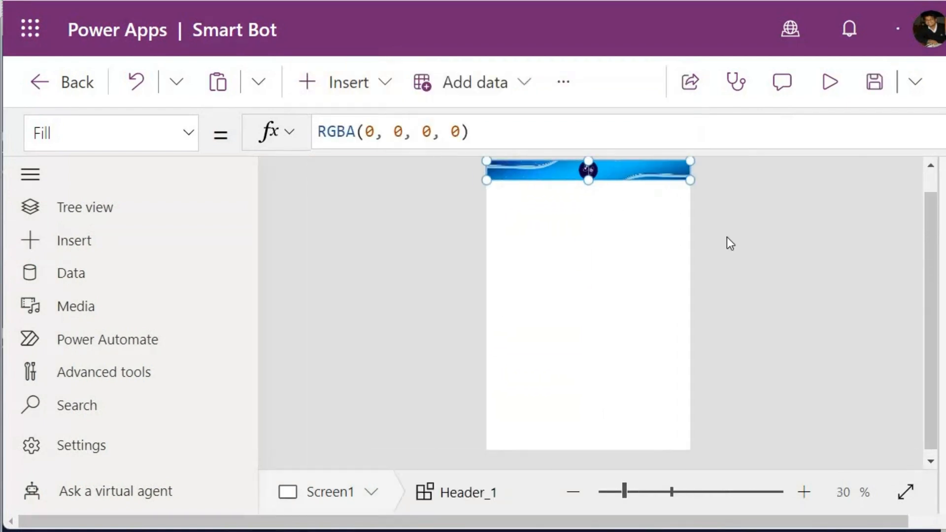
scroll(726, 237, "up", 1)
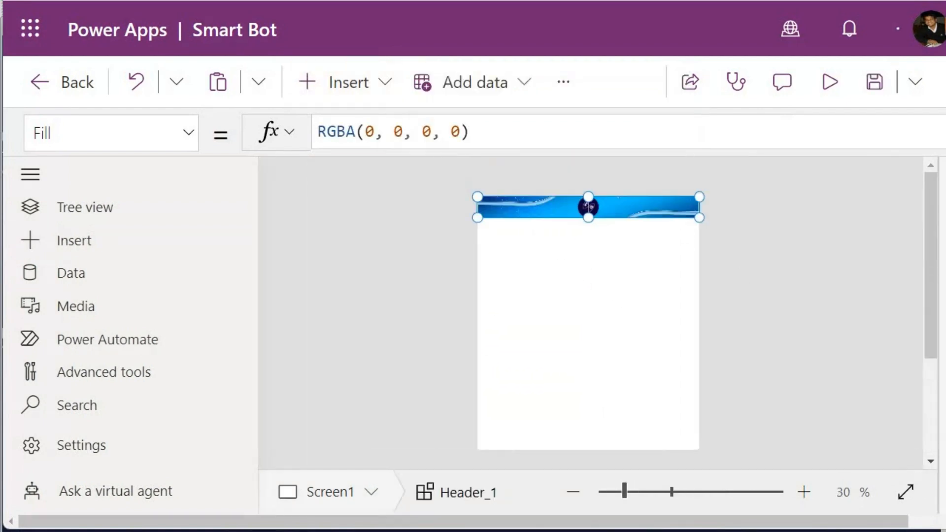
Insert a text input on Screen1 and place it across the bottom edge of the phone screen
scroll(568, 392, "down", 2)
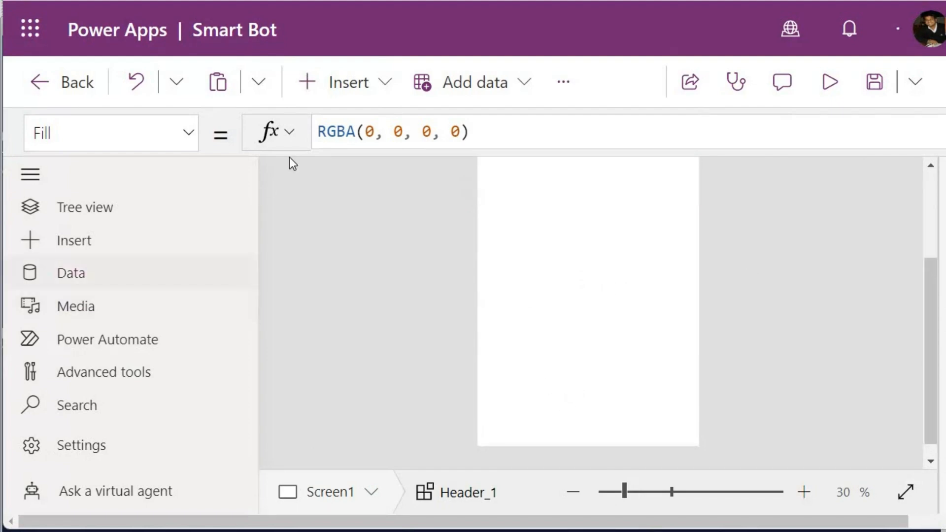
left_click(345, 82)
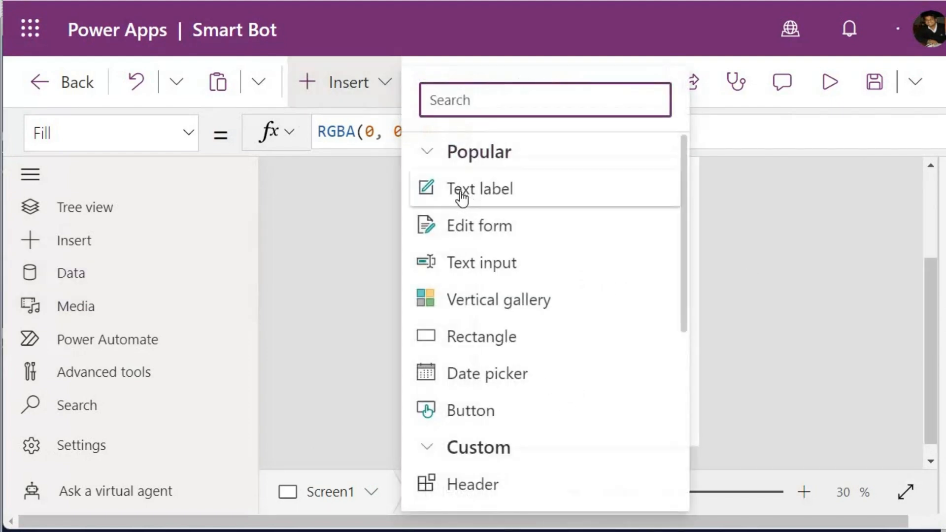
left_click(482, 263)
left_click_drag(595, 420, 596, 438)
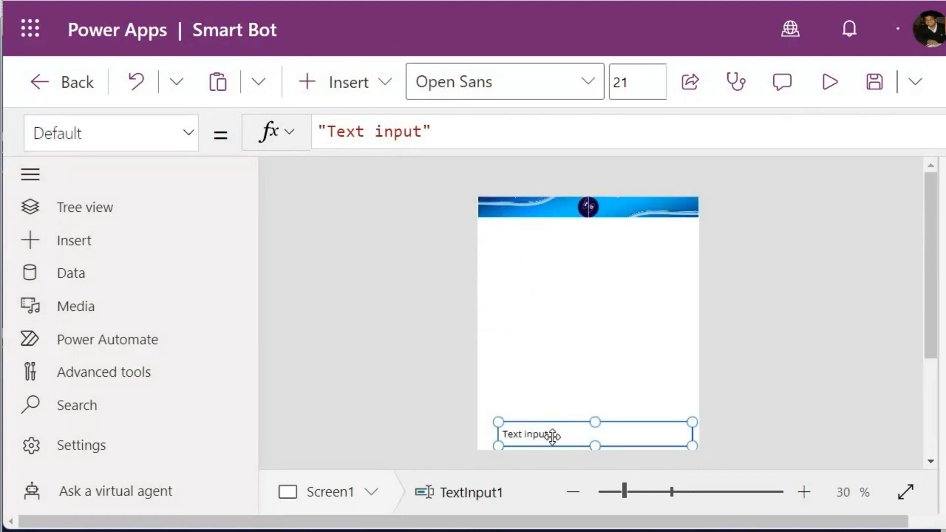
Clear the default text of TextInput1 so the message box starts empty
left_click(30, 174)
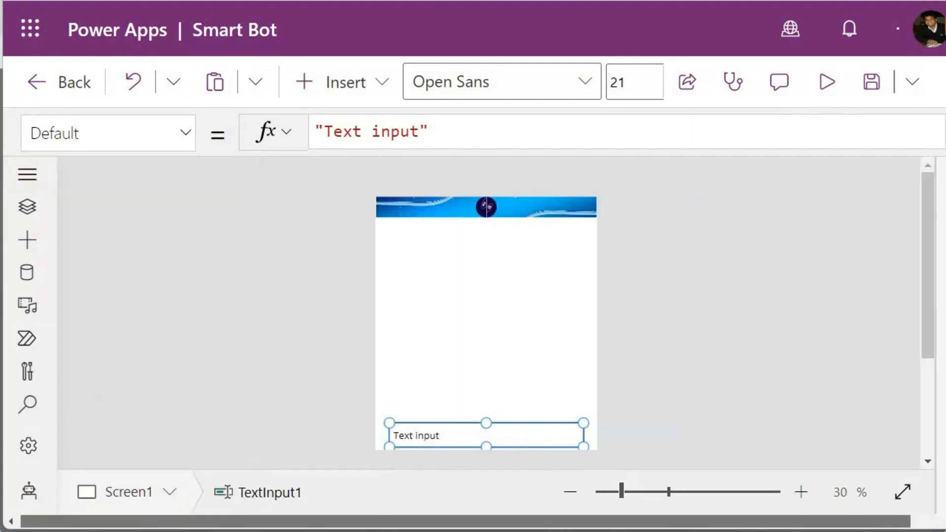
left_click_drag(799, 523, 835, 523)
left_click(929, 190)
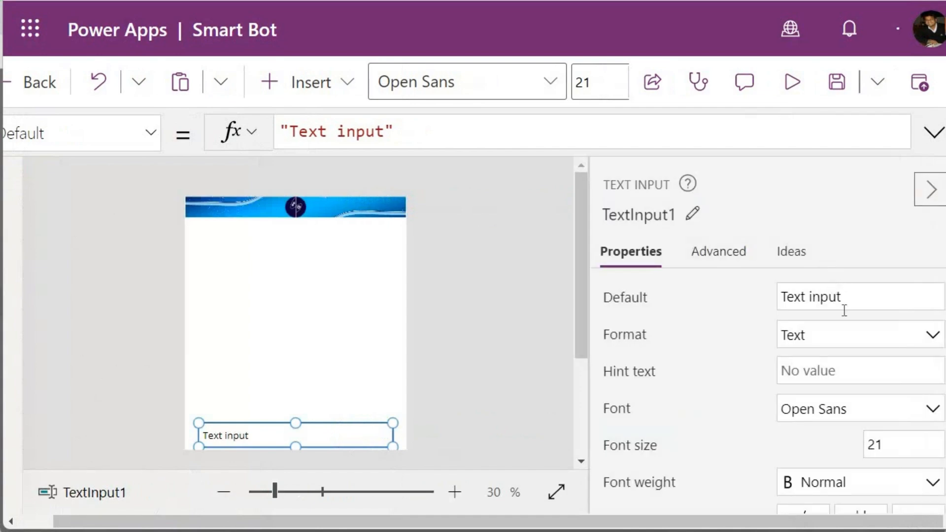
left_click_drag(853, 293, 614, 302)
key("BackSpace")
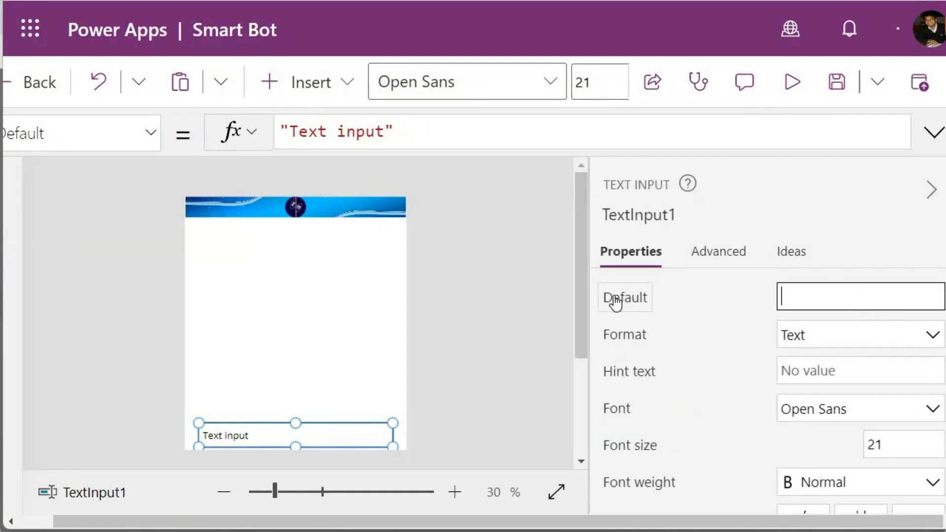
left_click(531, 271)
Add a Send icon at the right end of the message box and colour it light blue
left_click(312, 83)
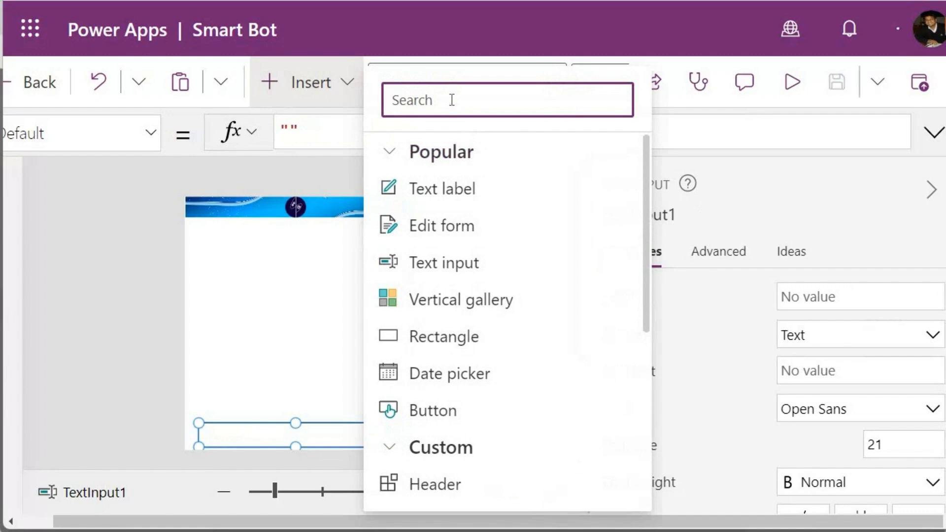
type("send")
left_click(413, 192)
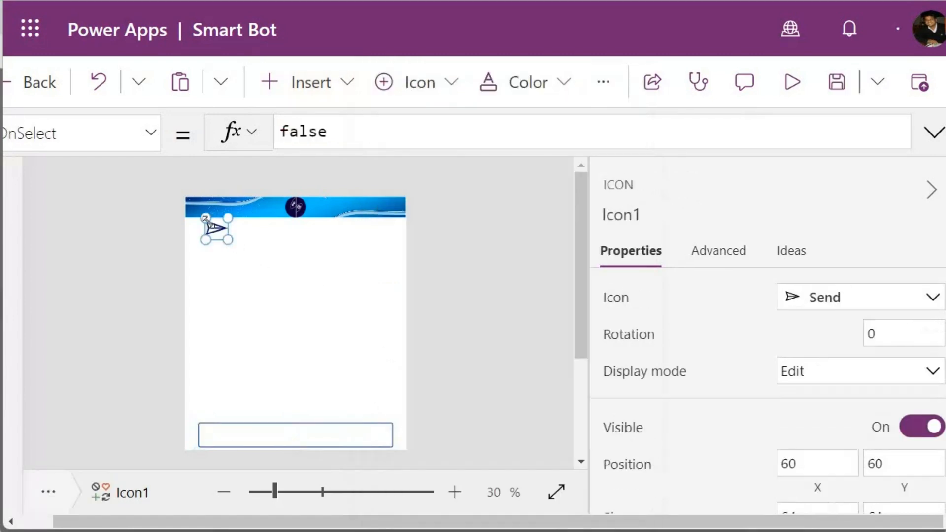
left_click_drag(214, 226, 378, 436)
scroll(768, 361, "down", 5)
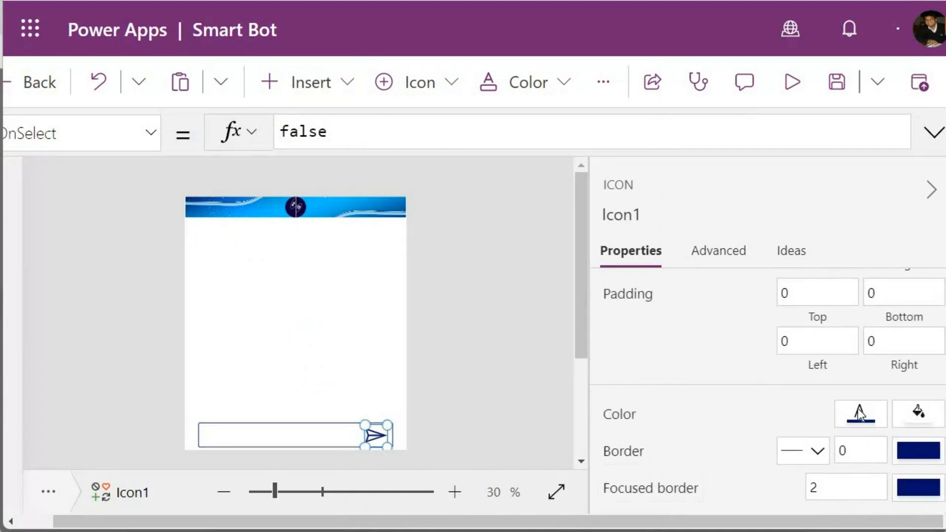
left_click(859, 412)
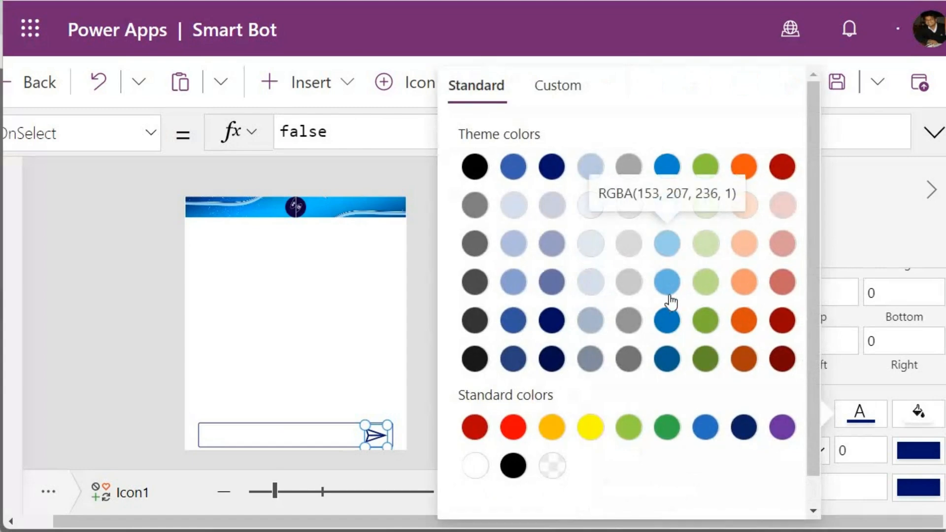
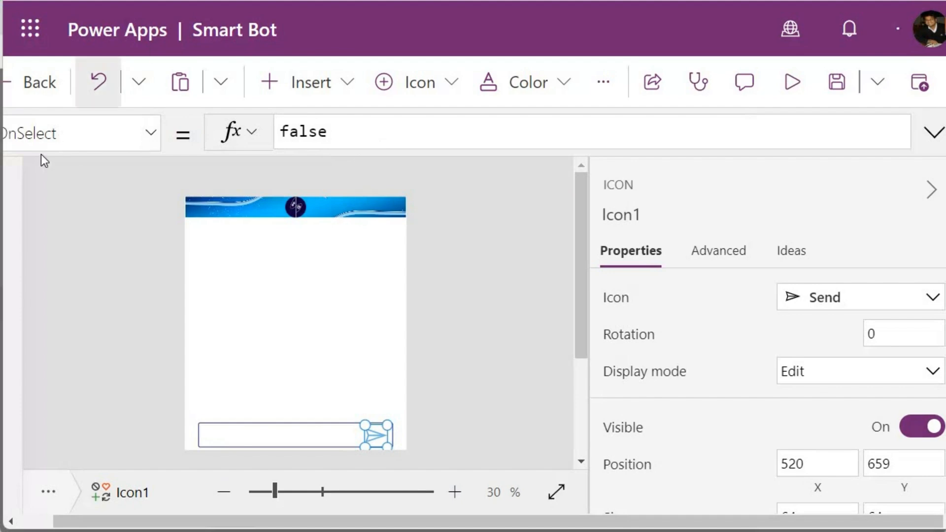
Replace the Send icon's OnSelect formula with the start of a call to ChatGPT3CC.chat
left_click(80, 127)
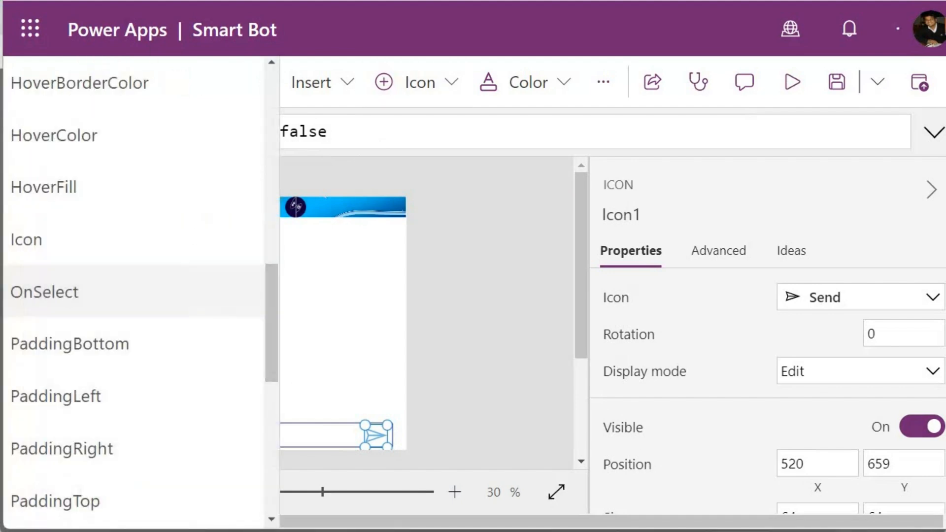
left_click(73, 129)
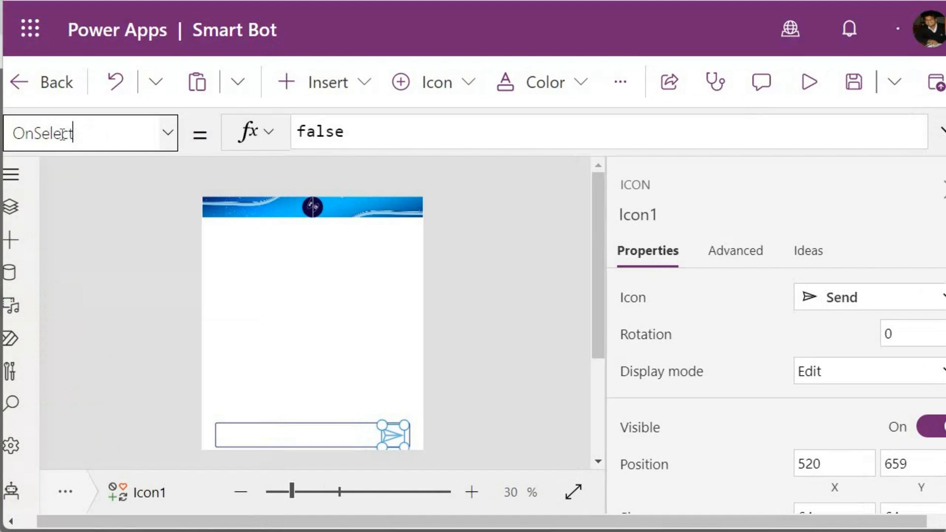
left_click_drag(352, 128, 266, 136)
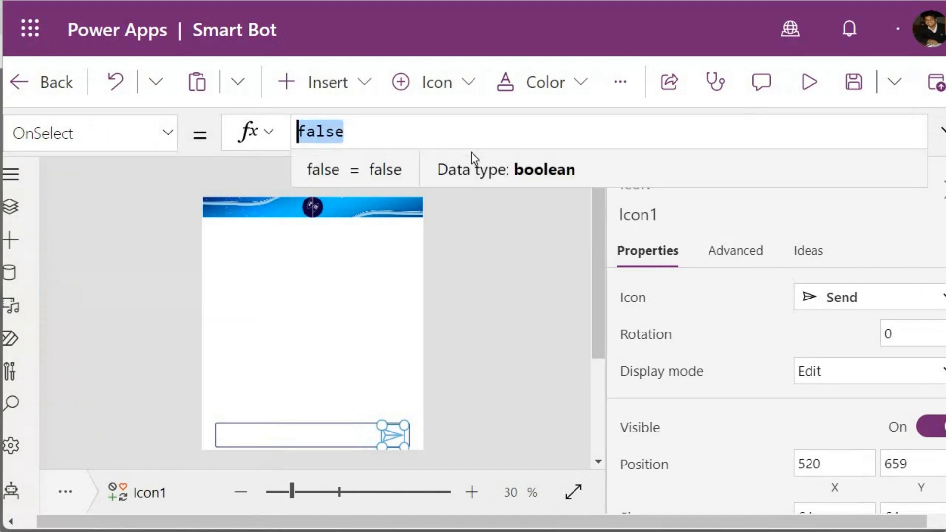
left_click(315, 132)
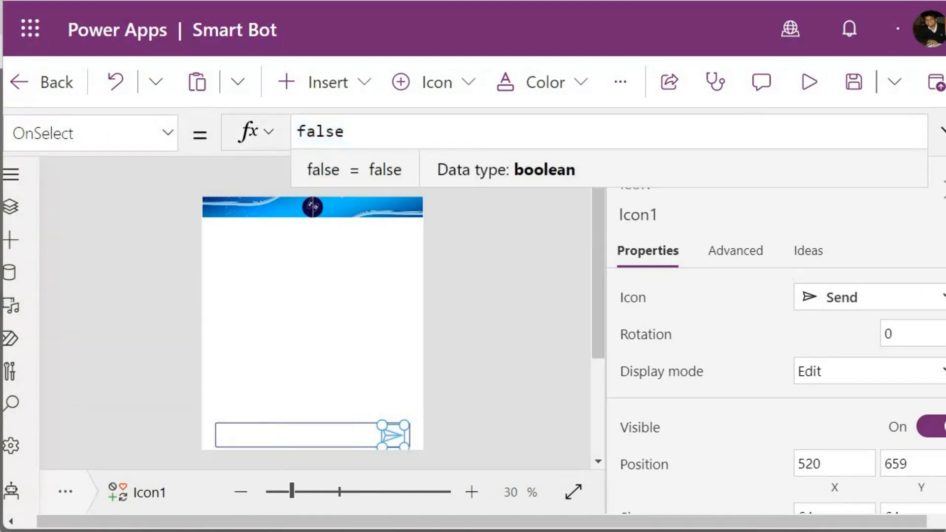
left_click_drag(646, 189, 640, 354)
left_click_drag(350, 140, 247, 136)
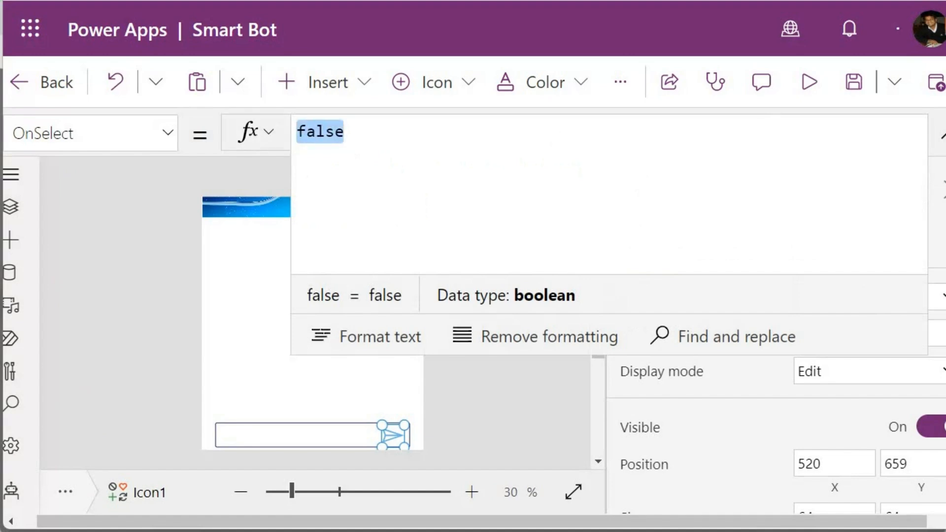
type("Chat")
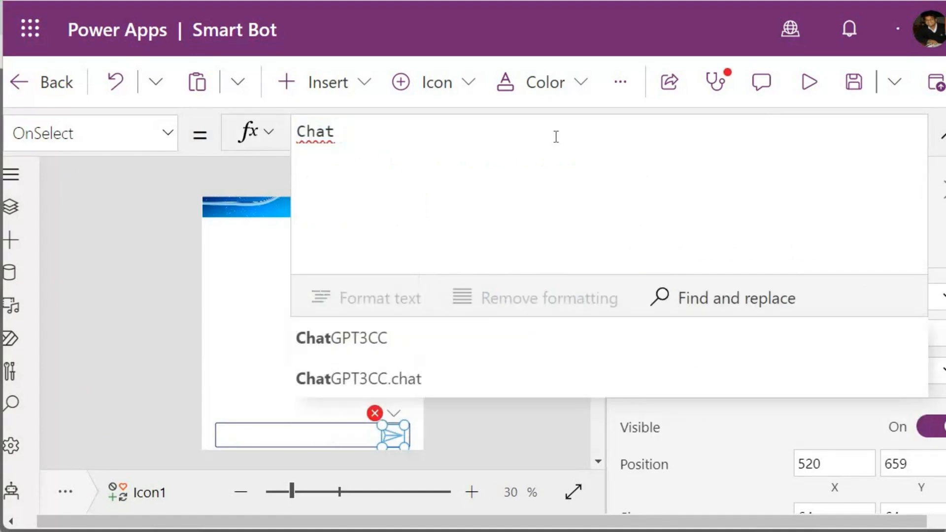
key("Tab")
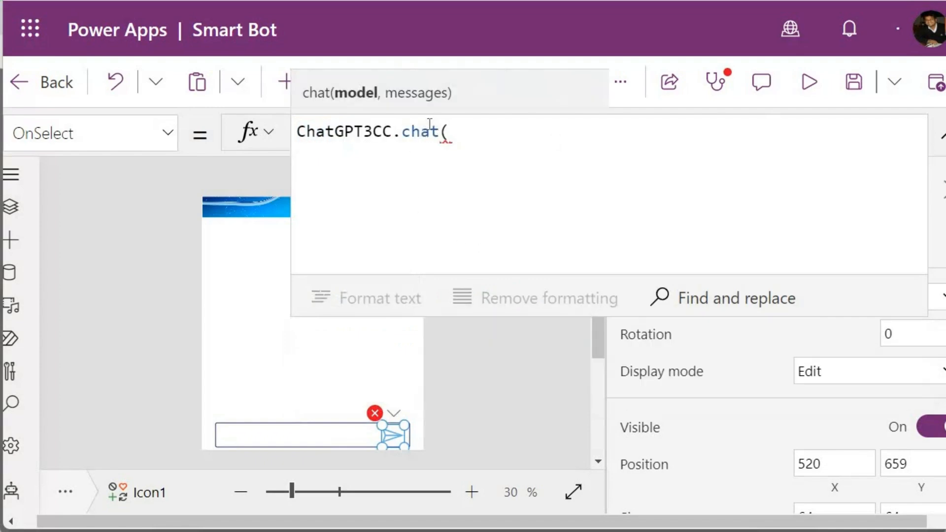
Look up the chat action in the definition of the ChatGPT3CC custom connector in Power Automate
left_click_drag(402, 130, 439, 131)
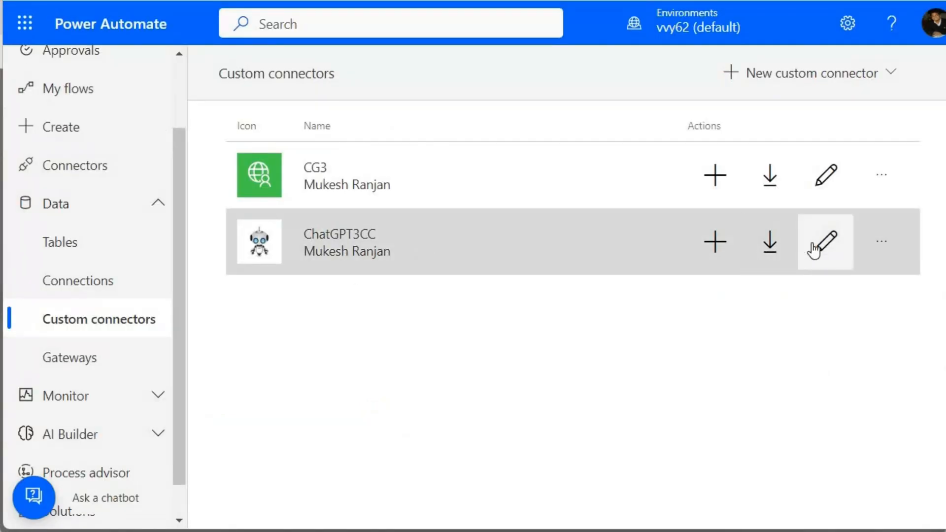
left_click(815, 247)
left_click(275, 109)
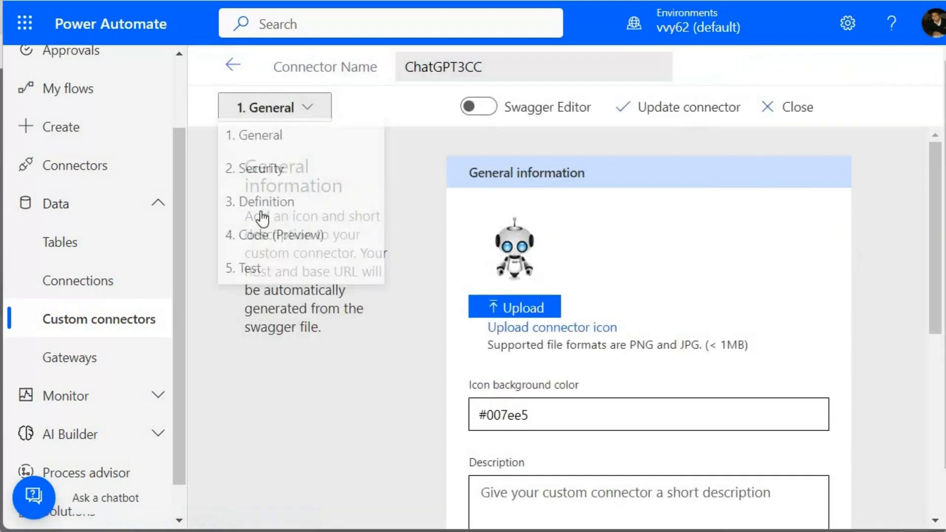
left_click(270, 205)
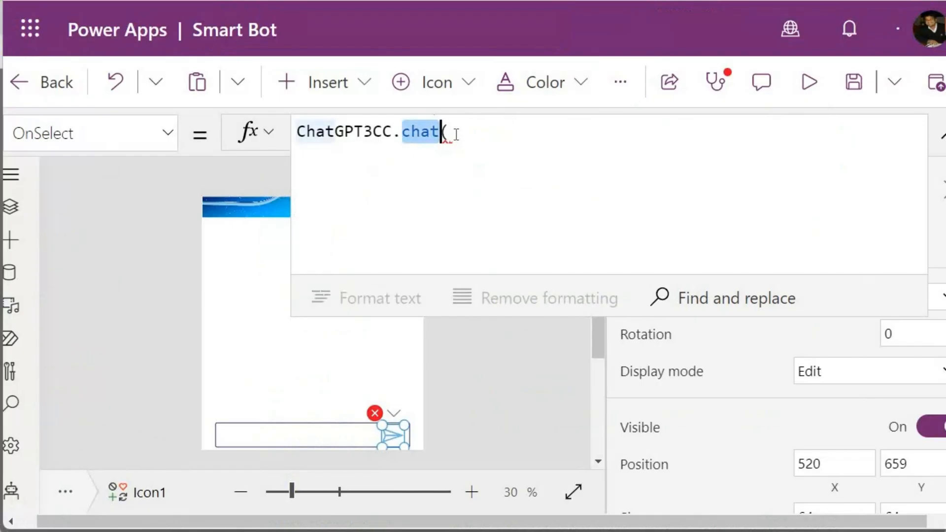
Back in Power Apps, give "gpt-3.5-turbo" as the model argument of the Send icon's chat call
left_click(457, 134)
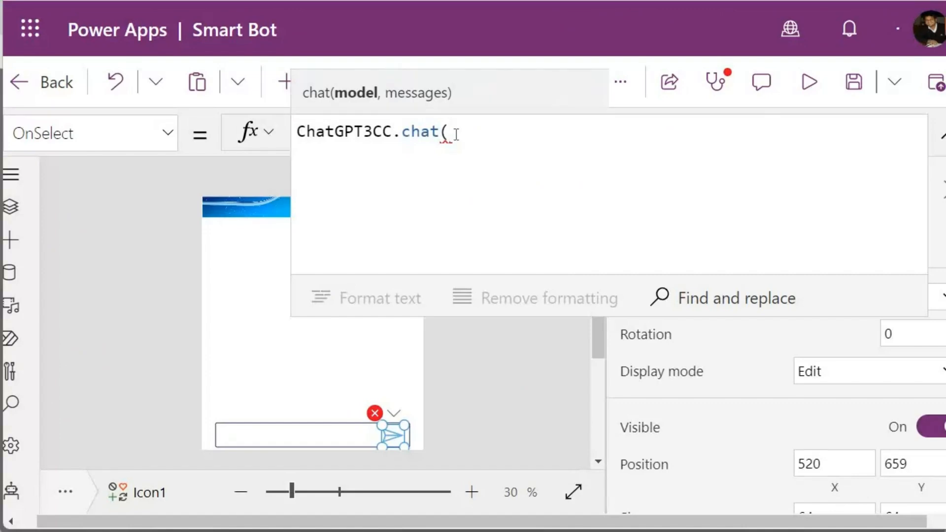
type("\"\"")
key("Left")
type("gpt-3.5-")
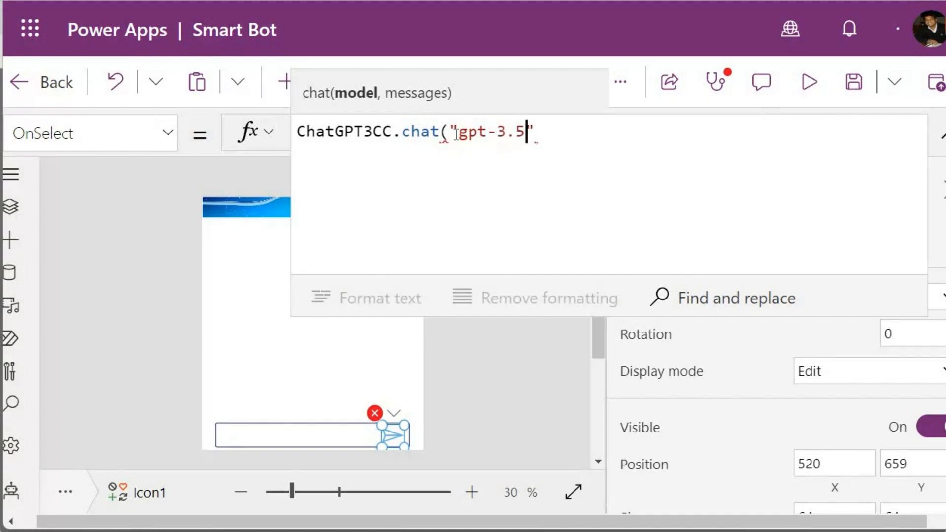
type("turbo\"")
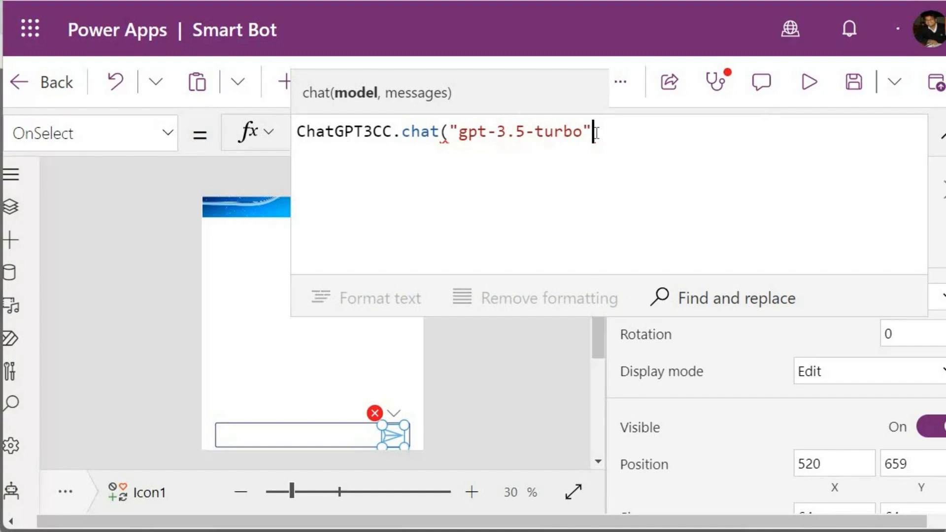
type(",")
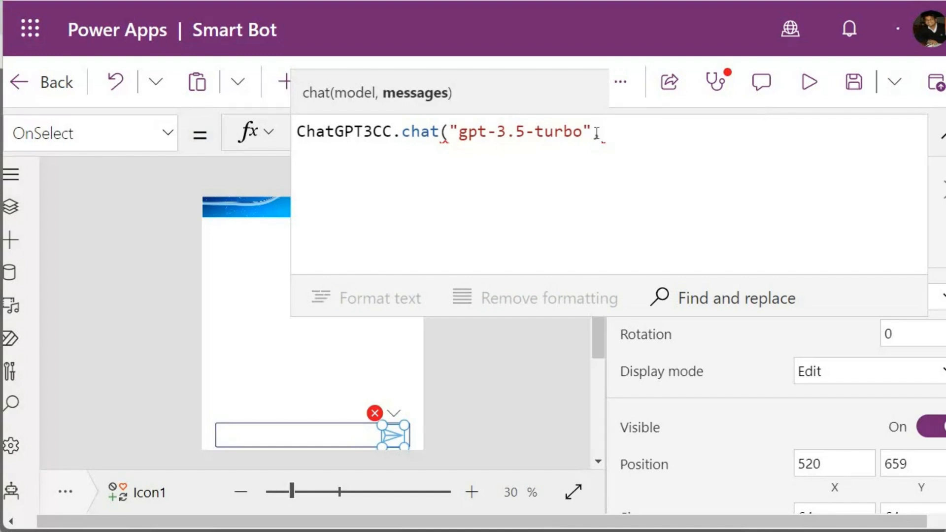
Begin the messages argument with a Collect call that adds a record to chatCollection
type("Collecti")
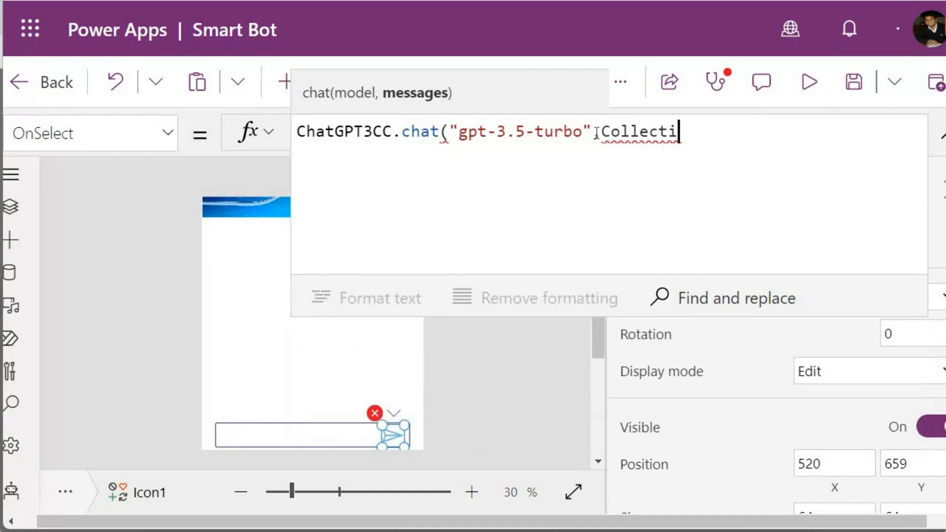
key("BackSpace")
type("(")
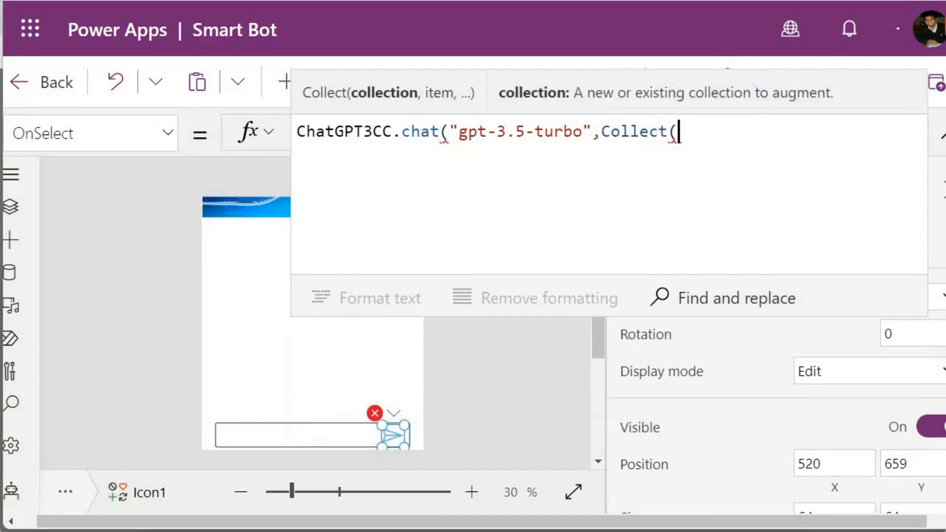
type("cha")
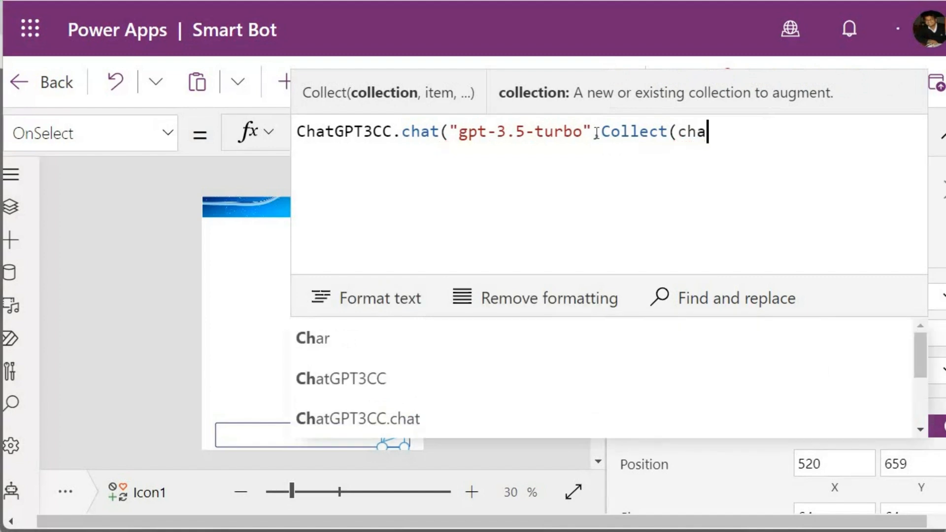
type("tCollection,{")
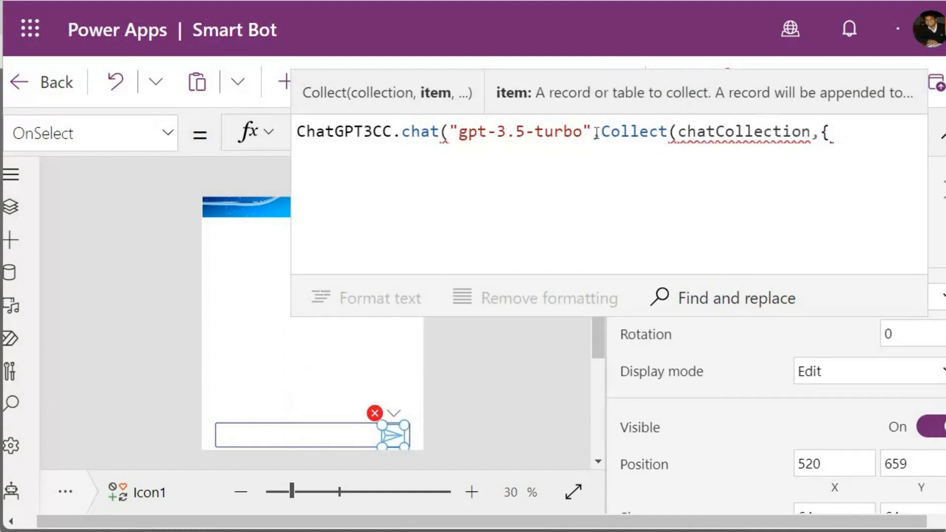
Fill the collected record with role "user" and content TextInput1.Text, and close the record and the Collect call
type("role:")
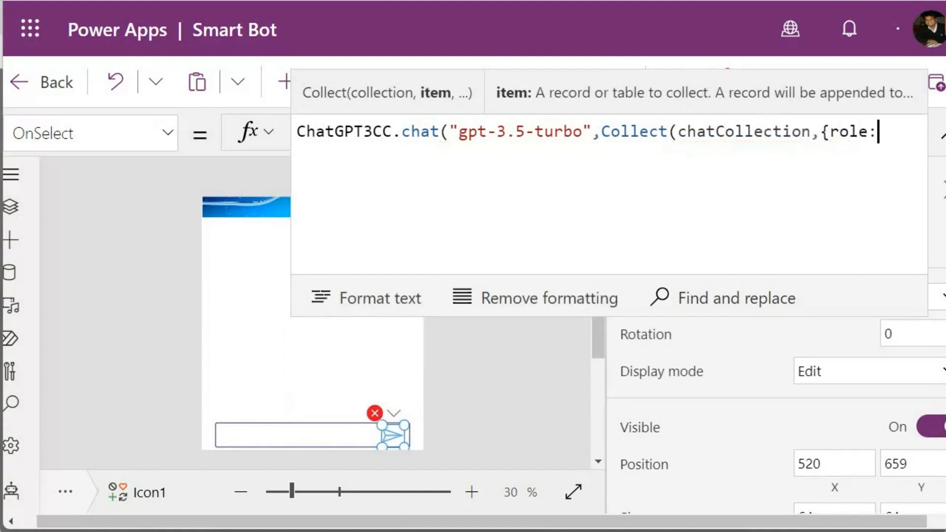
type("\"user\",c")
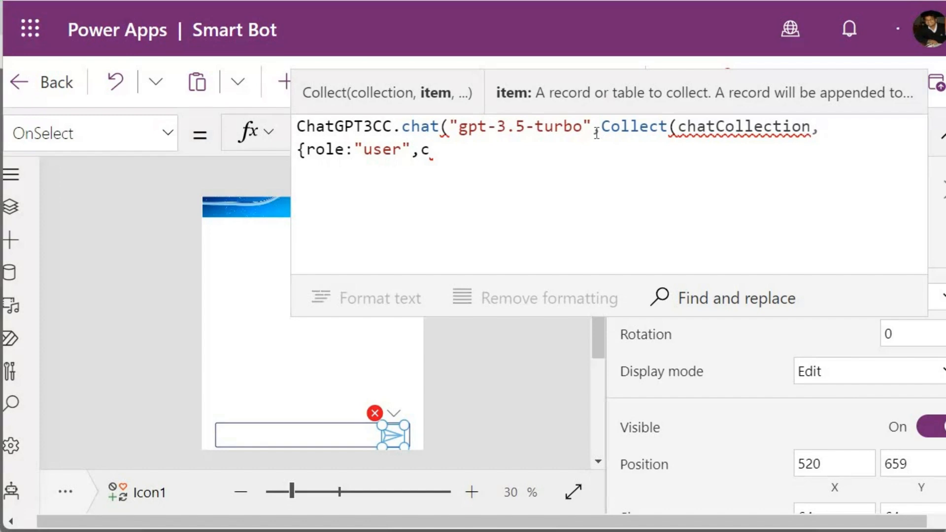
type("ontent")
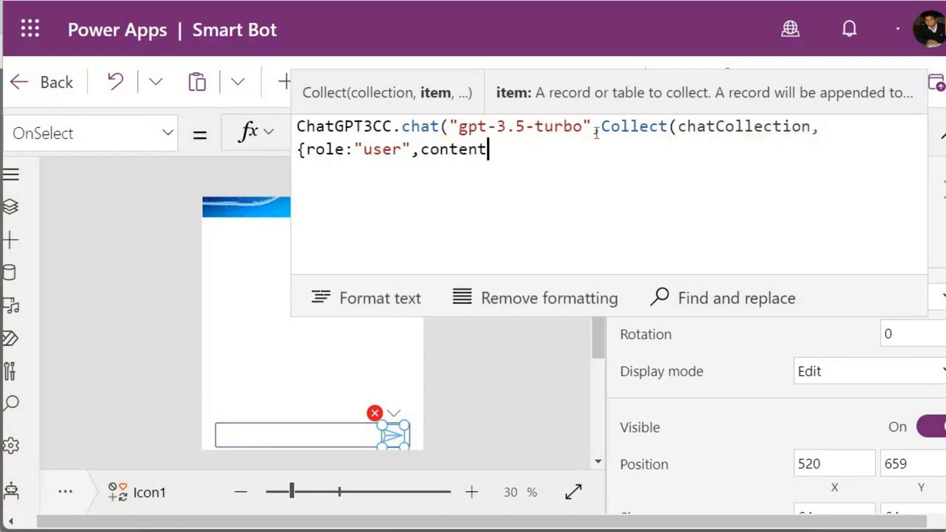
type(":")
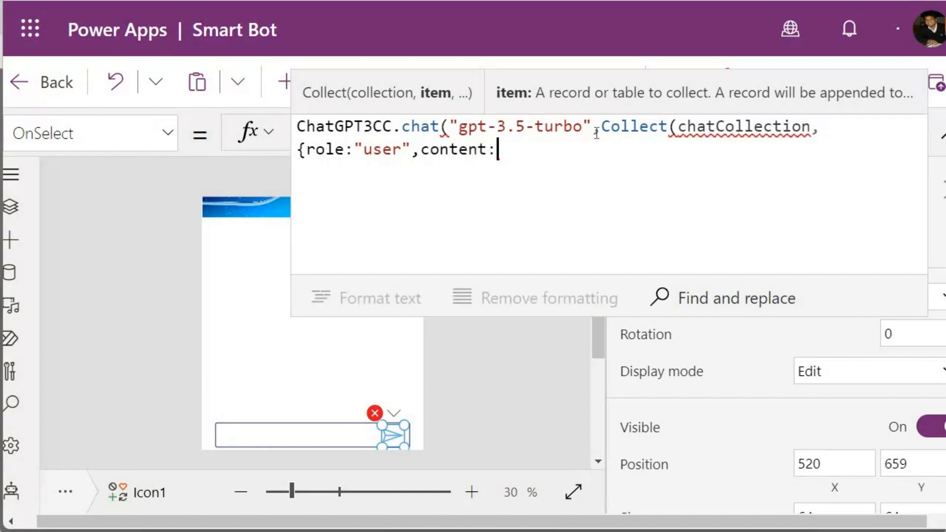
type("Texti")
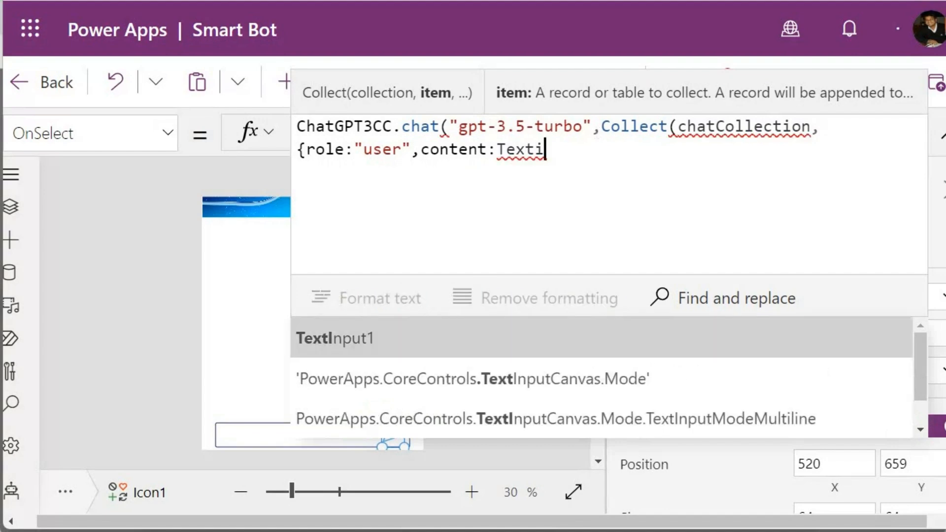
key("Tab")
type(".Text})")
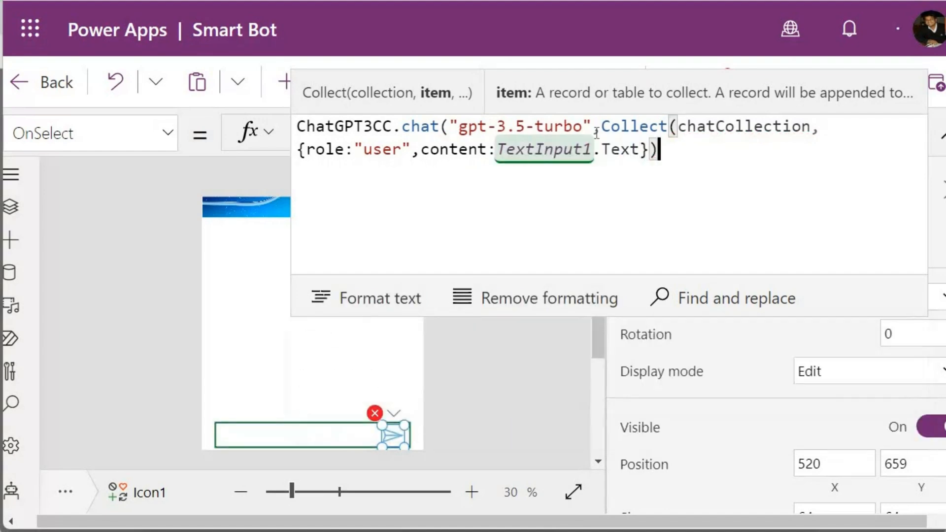
Close the chat call and wrap it in a Set call that stores its result in the variable varGPT3Response
type(")")
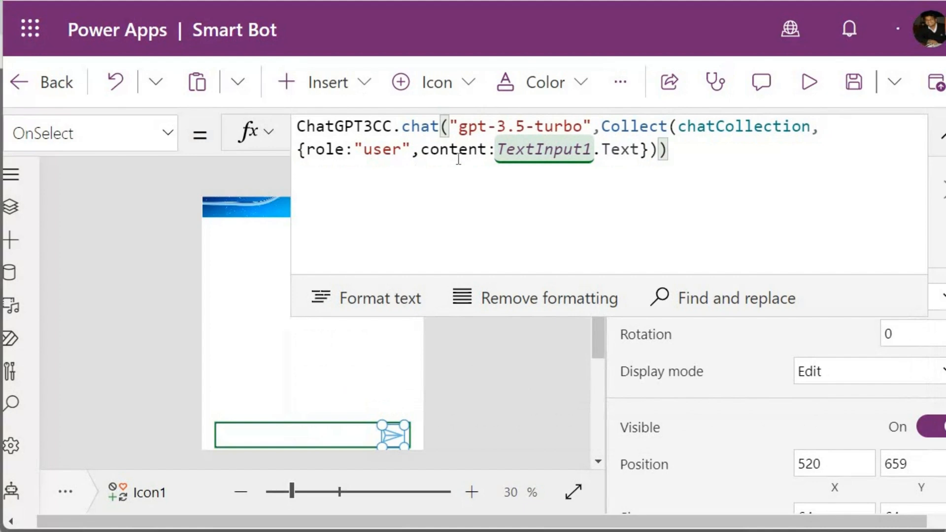
left_click_drag(673, 151, 300, 120)
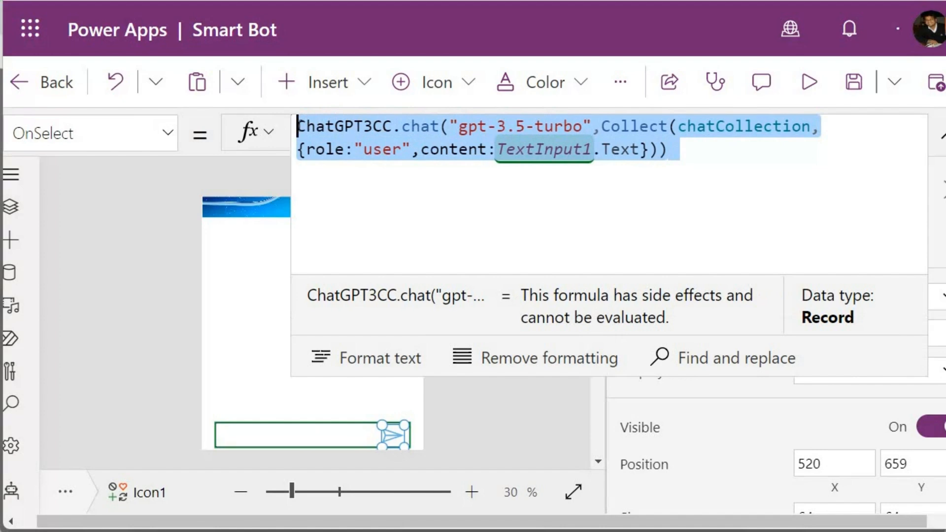
left_click(299, 126)
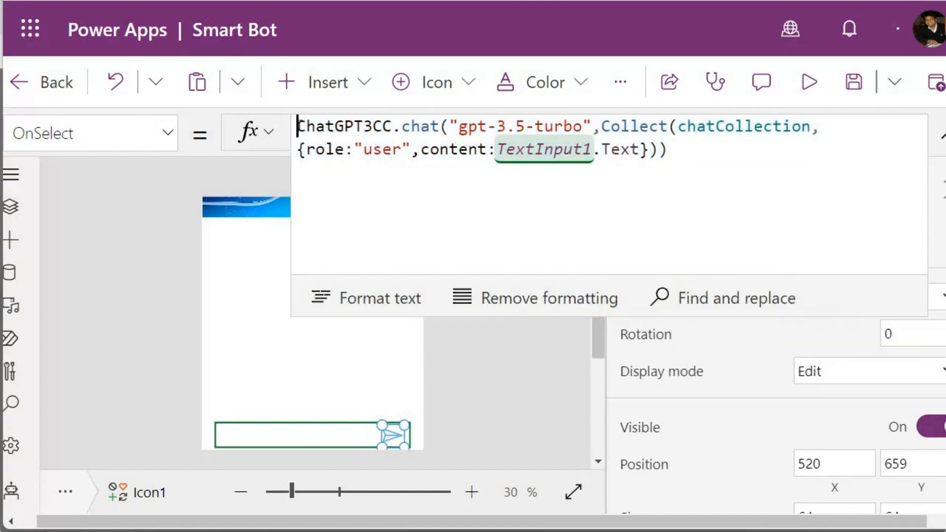
type("Set")
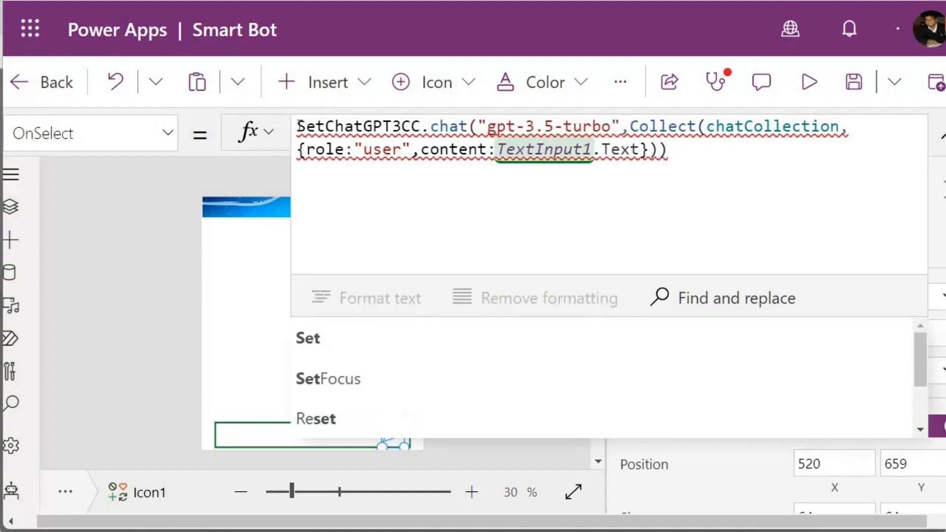
type("(varGPT")
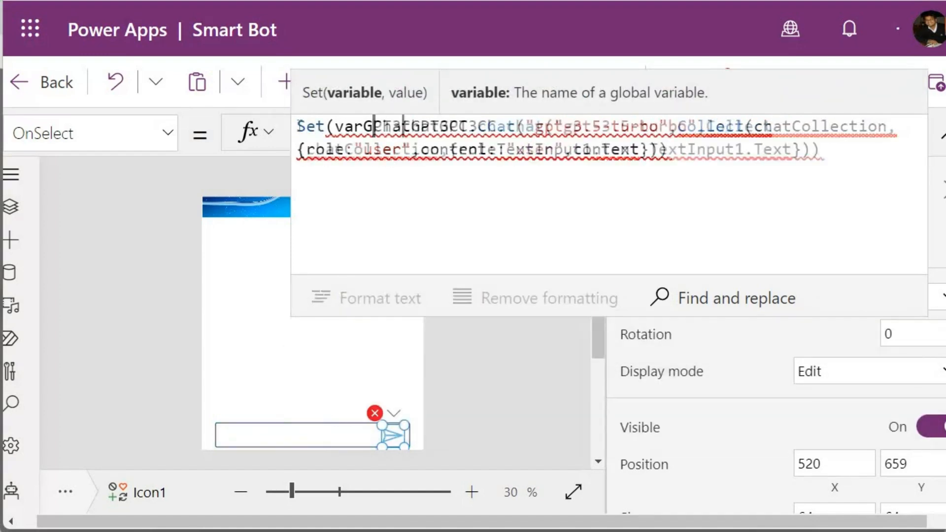
type("3Response,")
left_click(823, 150)
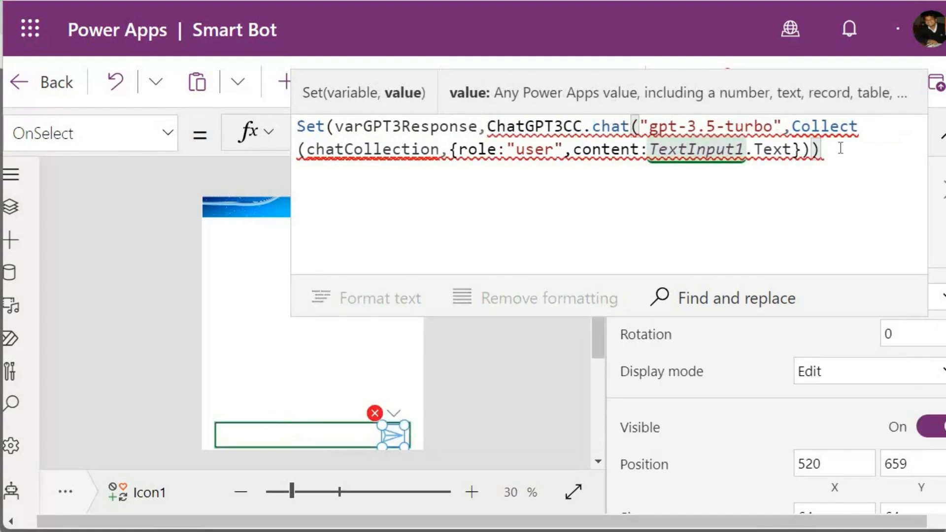
type(")")
left_click_drag(486, 126, 632, 128)
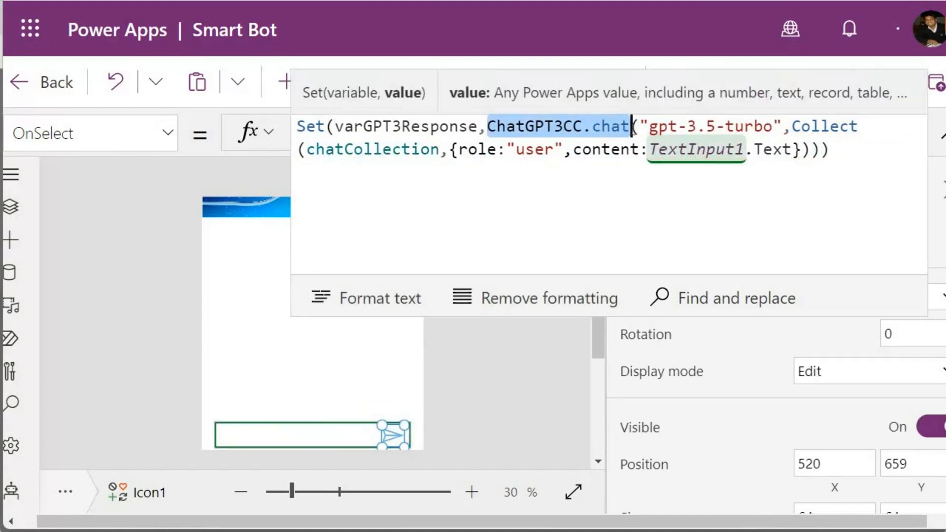
left_click(598, 129)
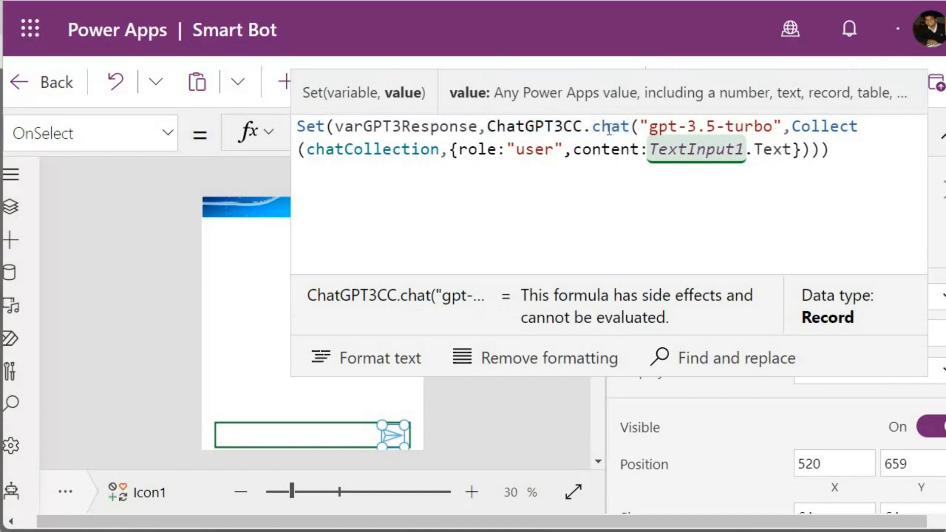
double_click(616, 129)
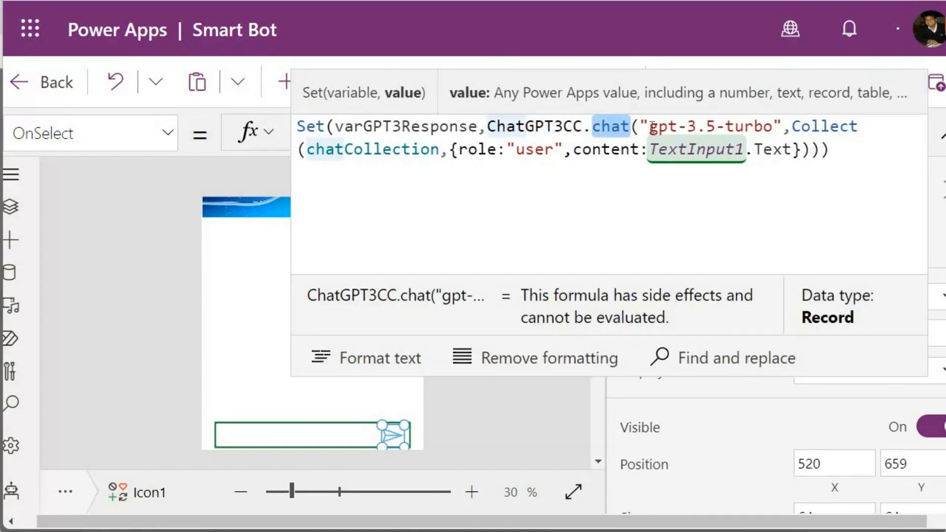
left_click(650, 127)
left_click_drag(650, 127, 773, 134)
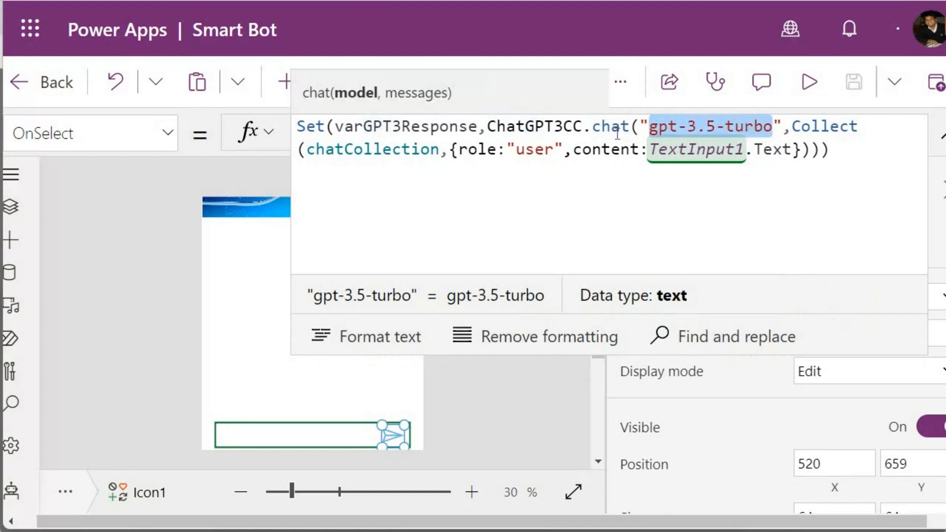
Add a second statement to the formula that collects the first item of varGPT3Response.choices into chatCollection
left_click(869, 150)
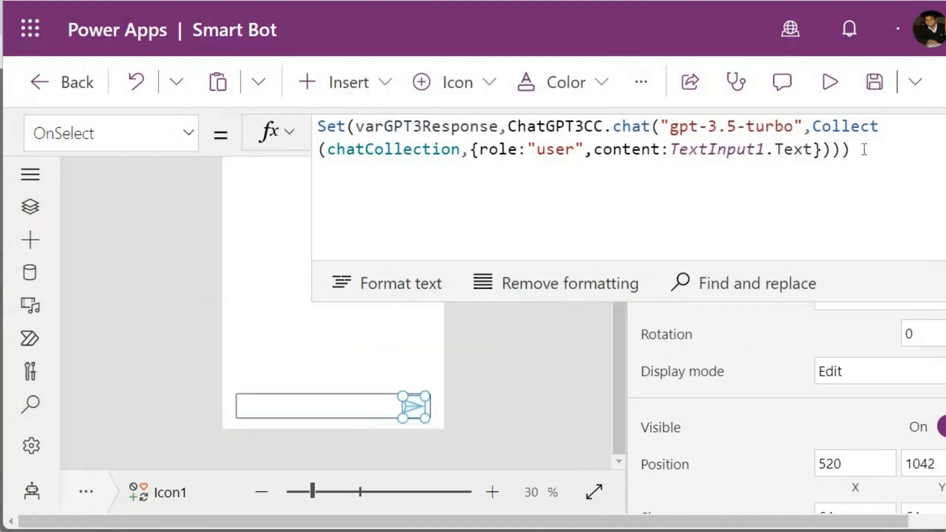
type(";")
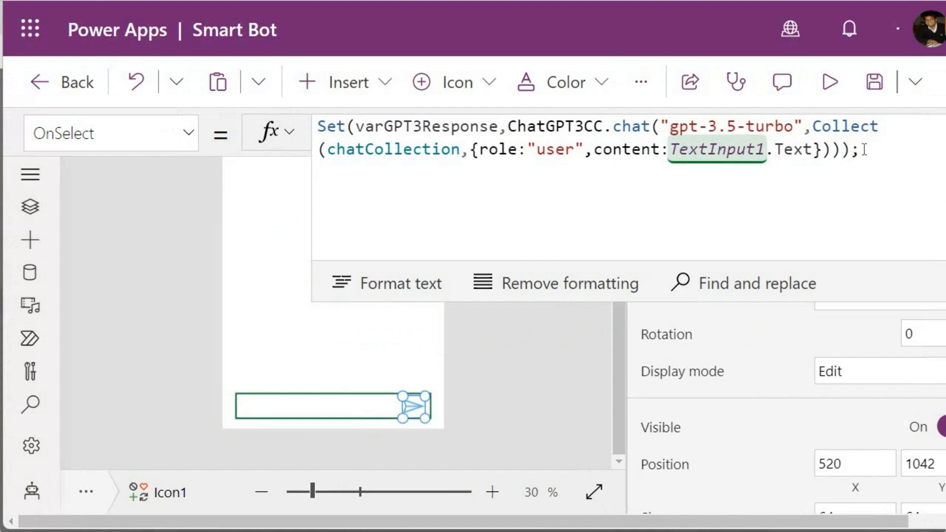
key("shift+Return")
type("Collec")
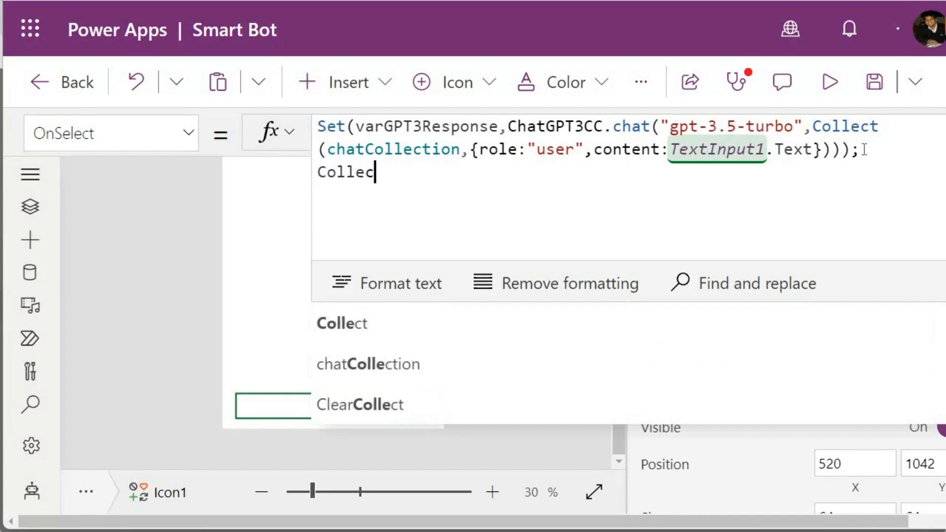
type("t(chatCollection,F")
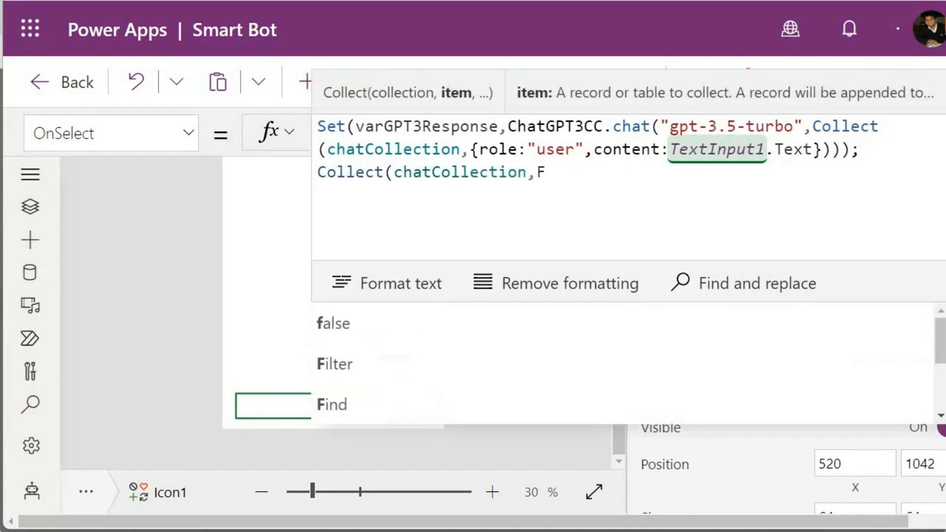
type("irst(var")
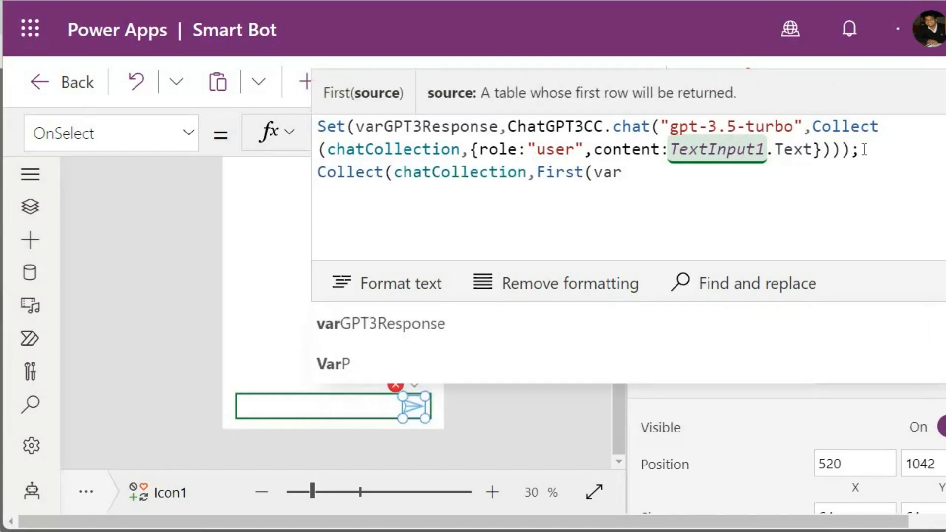
type("G")
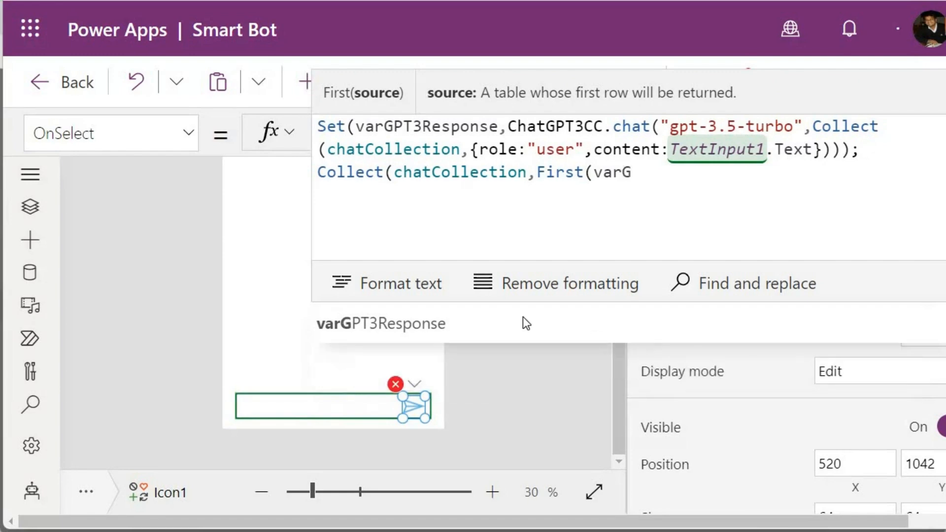
left_click(435, 323)
type(".choices).m")
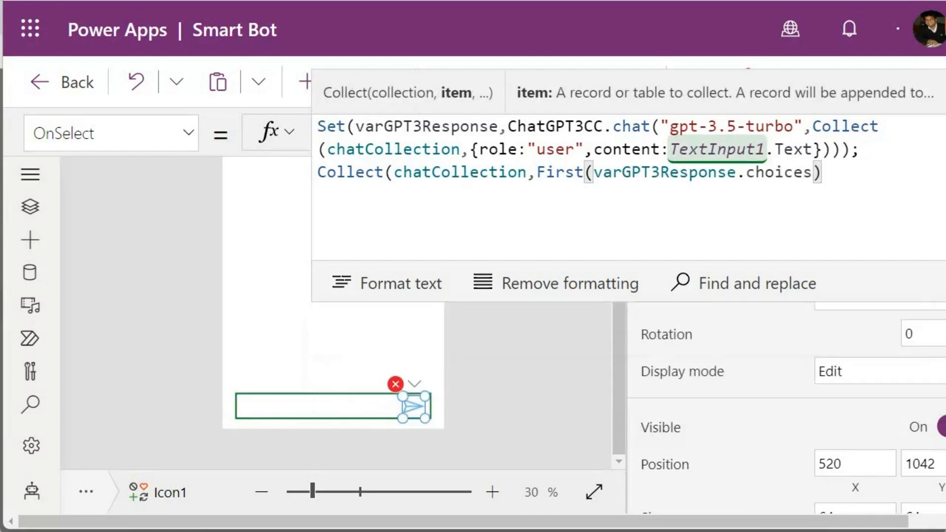
Finish the Collect statement with the message field of the first choice, and add Reset(TextInput1) as the last statement
type("essage); Reset(")
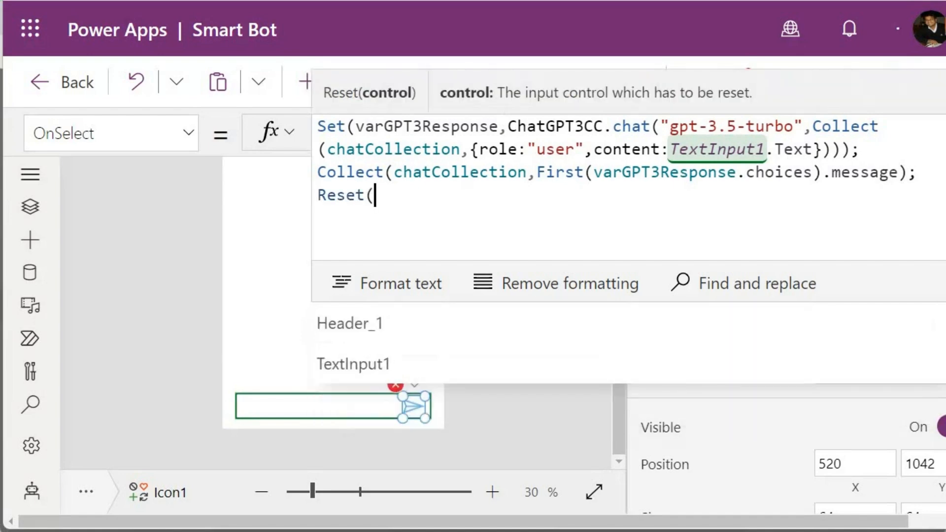
type("TextInput1)")
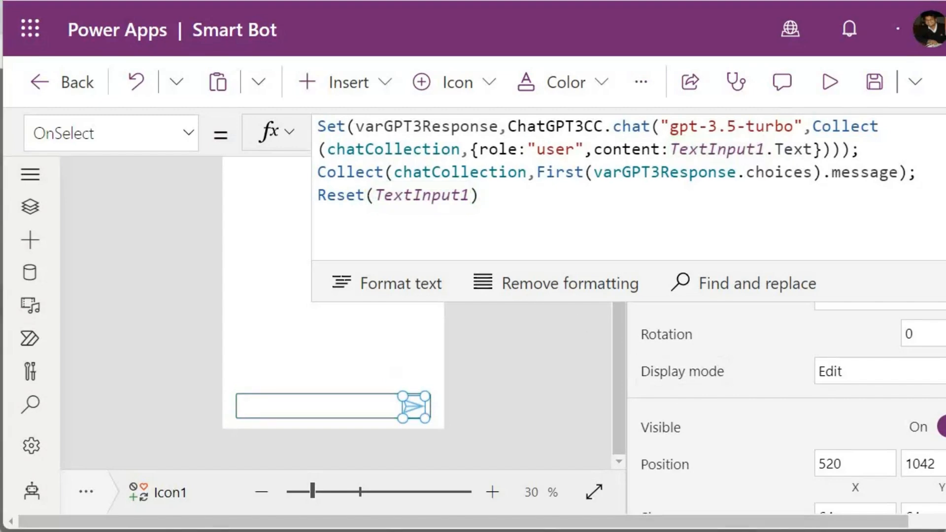
left_click_drag(512, 301, 549, 105)
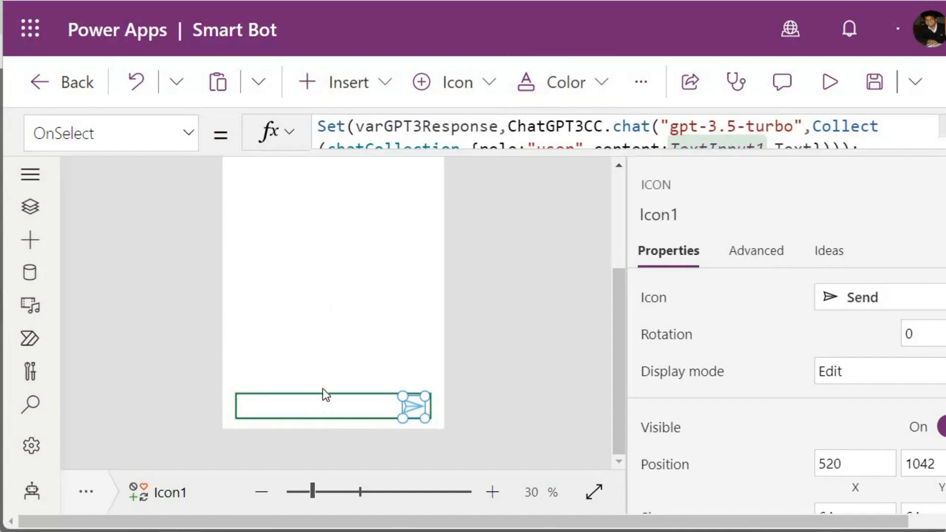
Insert a flexible height gallery on the screen and move it up to just below the header, at Y 74
scroll(249, 281, "up", 5)
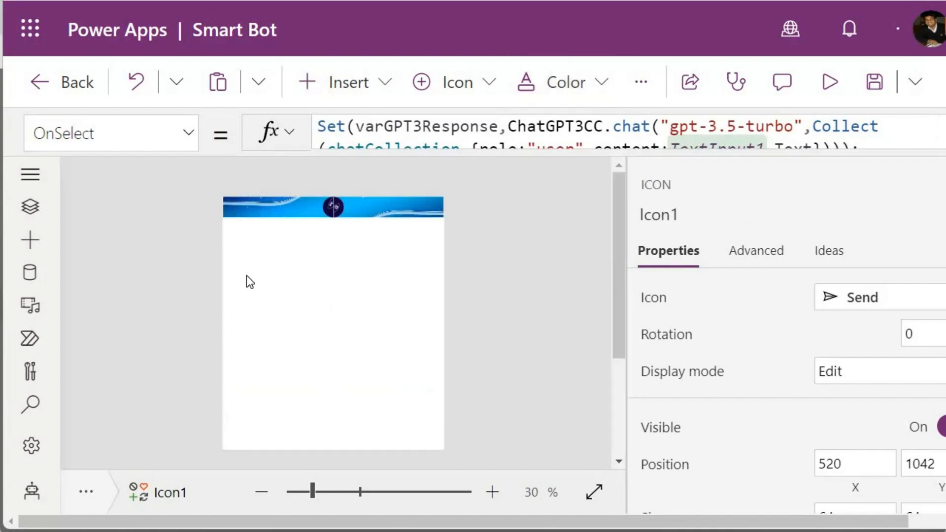
left_click(277, 235)
left_click(359, 77)
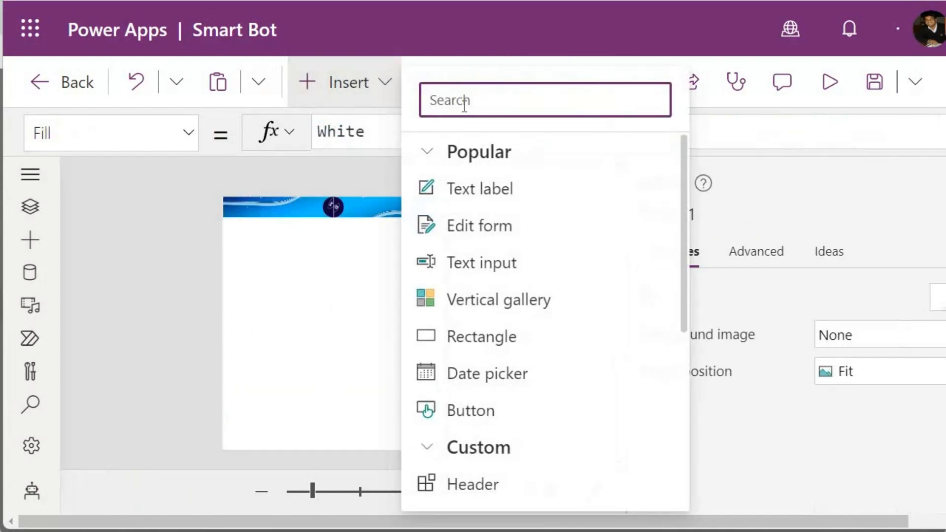
type("fle")
left_click(488, 192)
left_click_drag(413, 249, 410, 221)
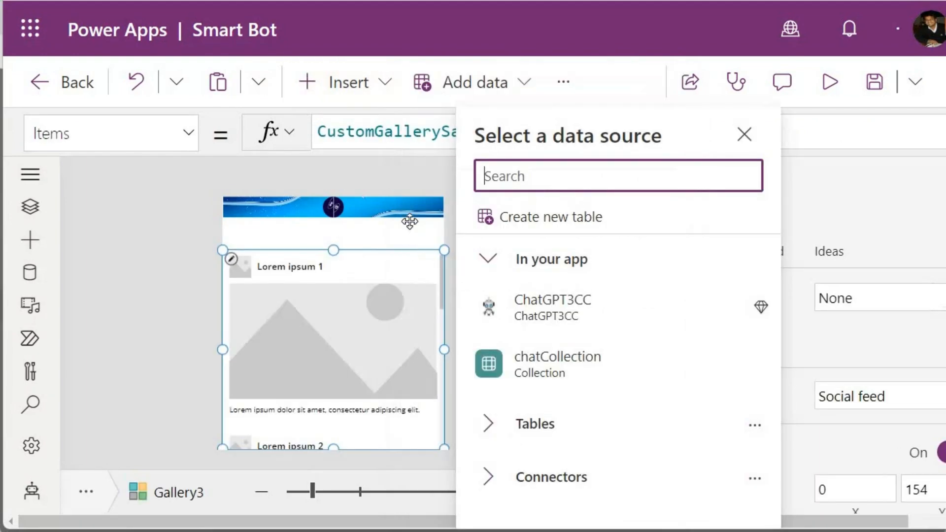
Give the gallery the Blank layout and use chatCollection as its data source
left_click_drag(820, 521, 858, 521)
left_click(883, 396)
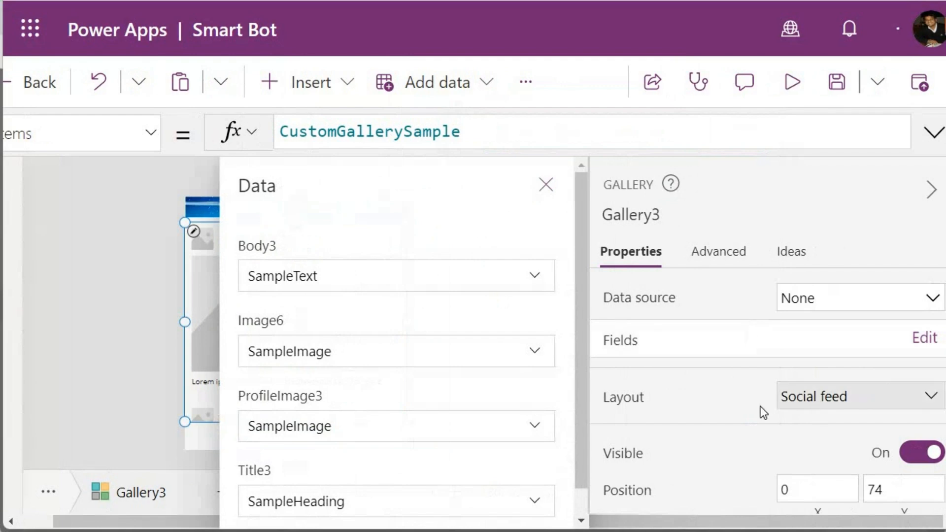
left_click(549, 483)
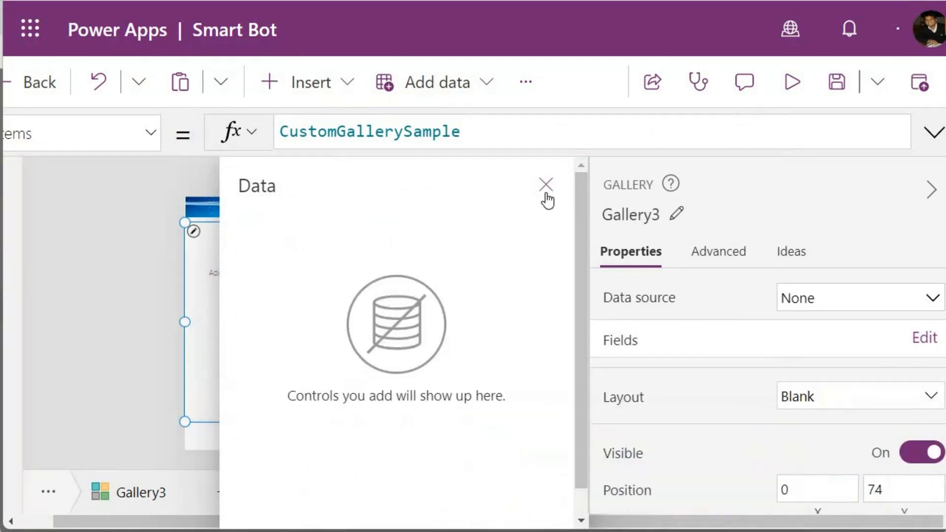
left_click(851, 301)
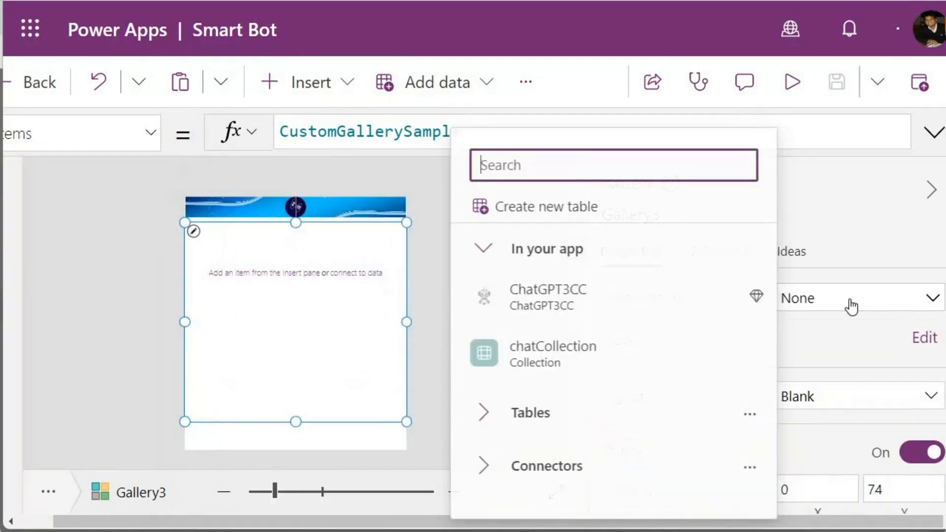
left_click(529, 359)
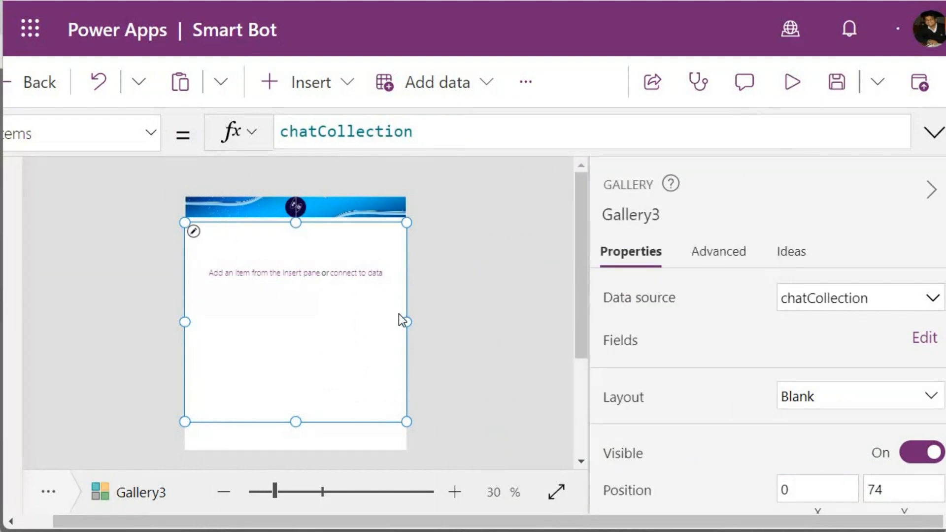
Add an image control inside the gallery's template and shrink it to a small avatar in the template's upper-left corner
left_click(194, 232)
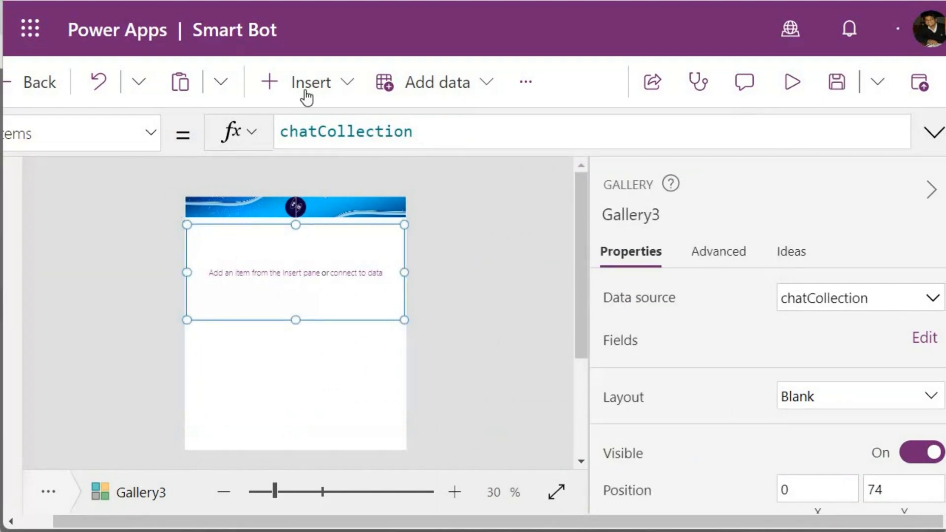
left_click(194, 233)
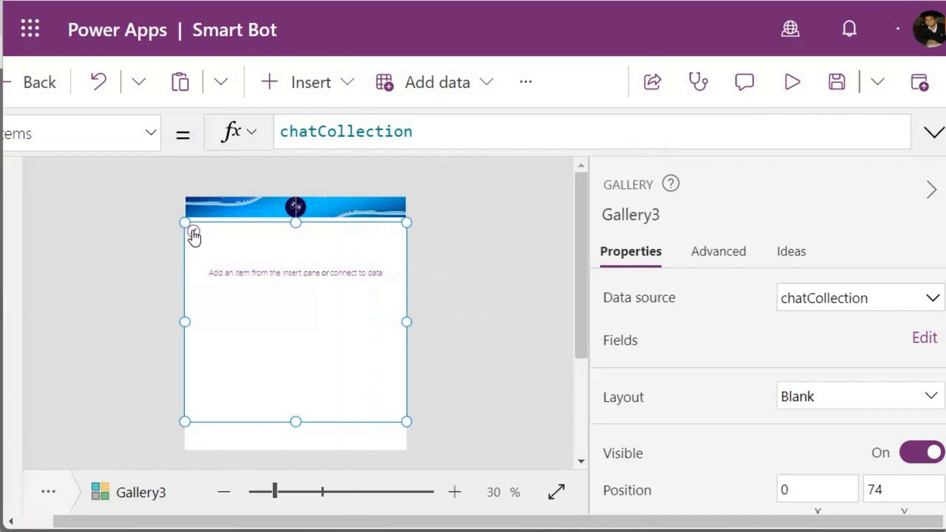
left_click(194, 232)
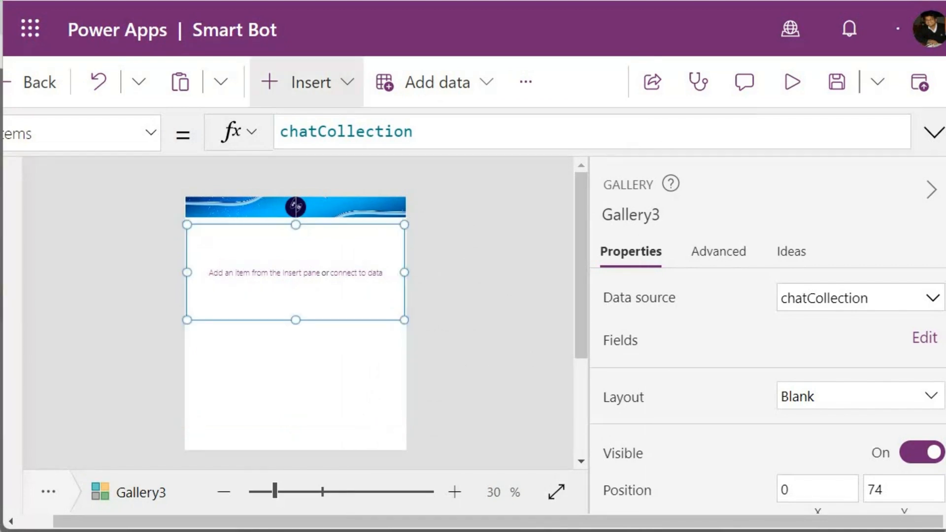
left_click(320, 88)
type("im")
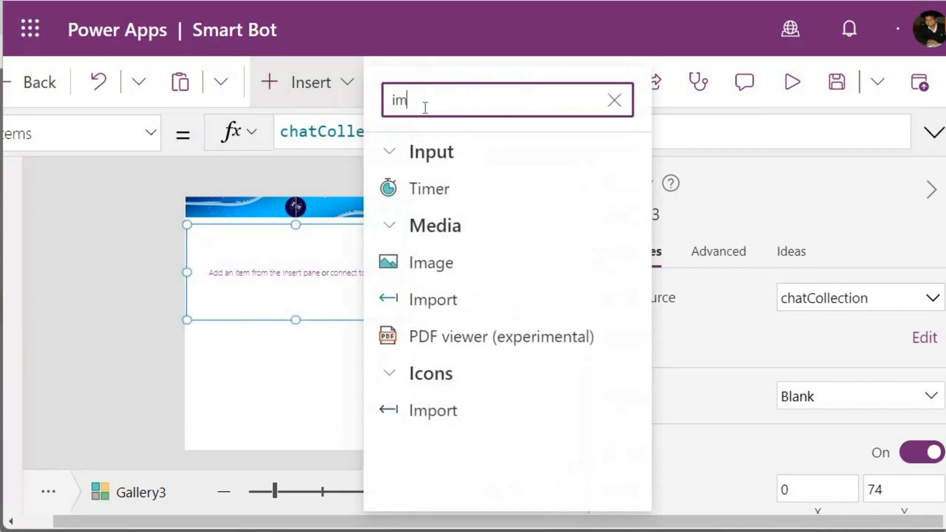
type("age")
left_click_drag(406, 189, 275, 275)
left_click_drag(331, 322, 215, 240)
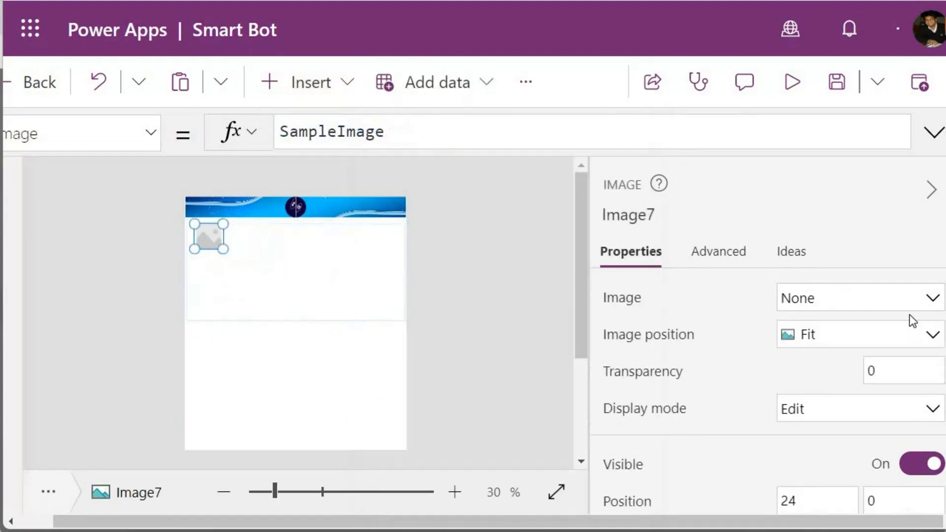
Try the portrait photo as the image control's picture, and replace it with roboface
left_click(873, 302)
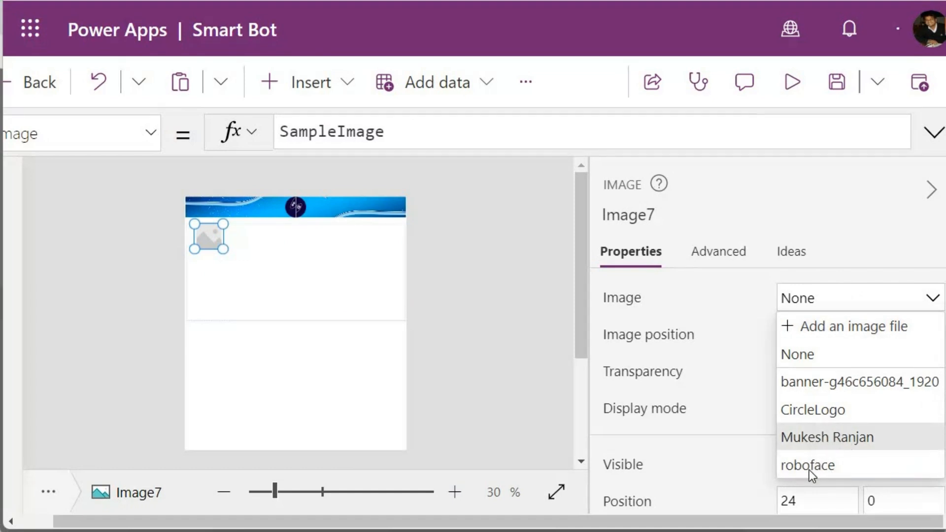
left_click(834, 438)
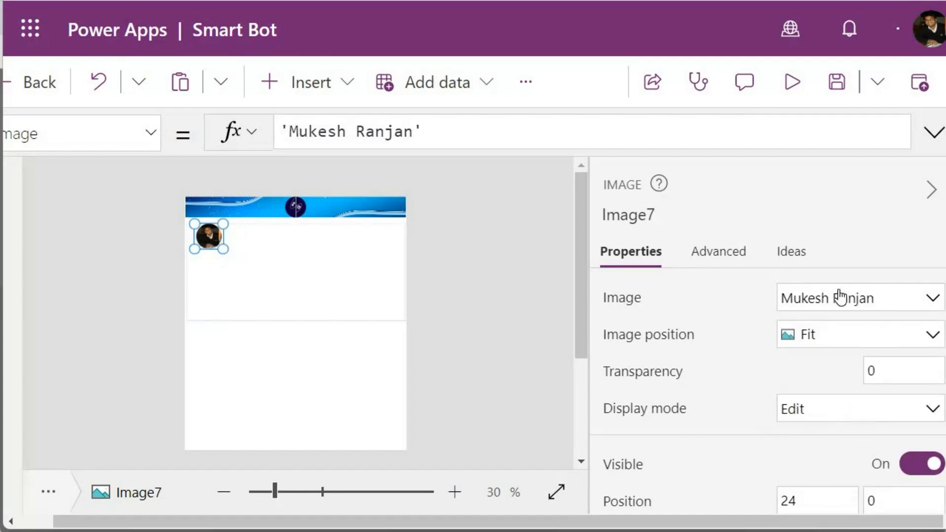
left_click(870, 303)
left_click(818, 466)
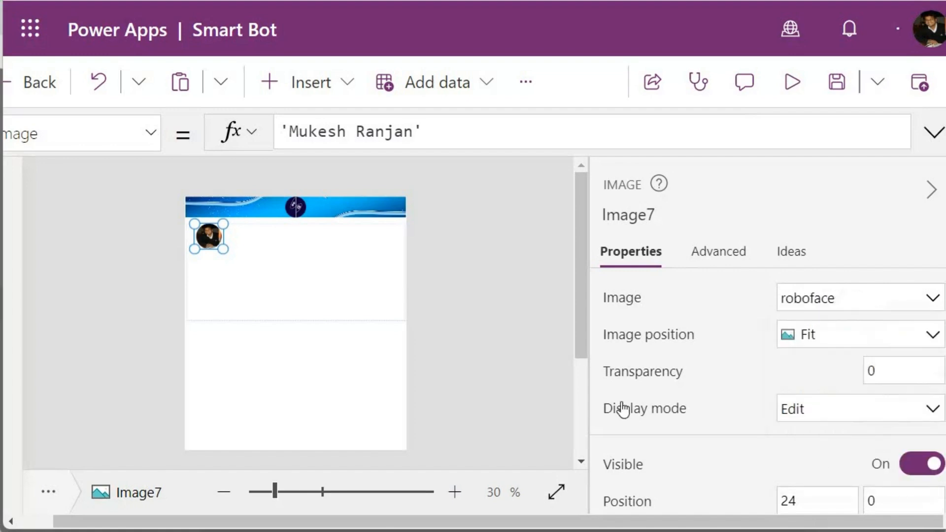
left_click(848, 304)
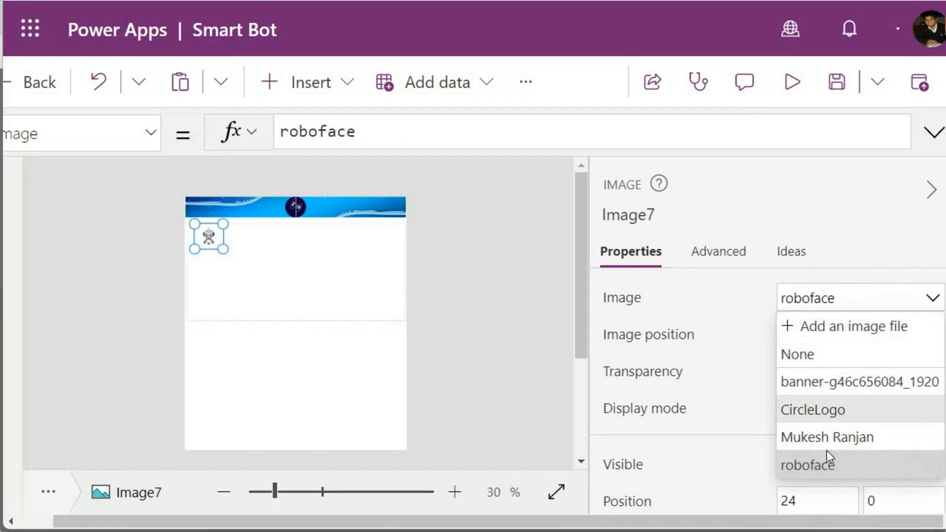
left_click(827, 327)
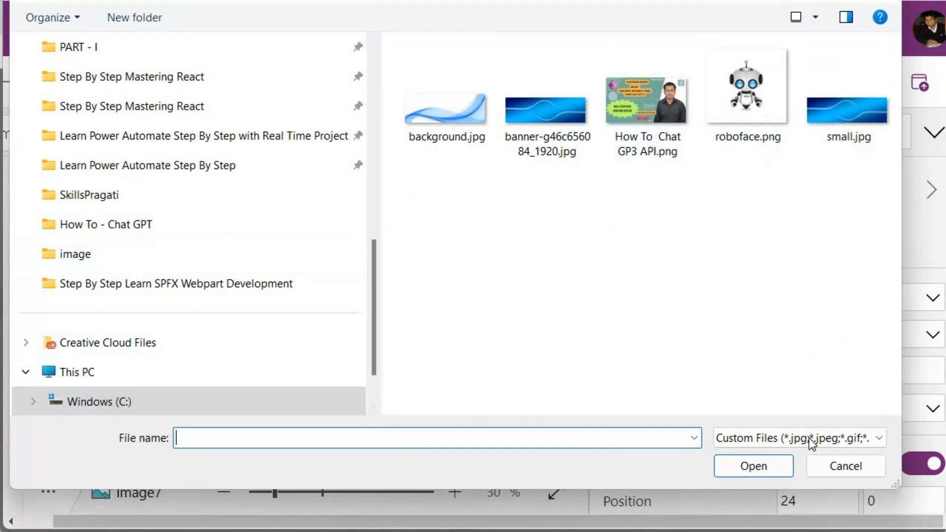
left_click(832, 467)
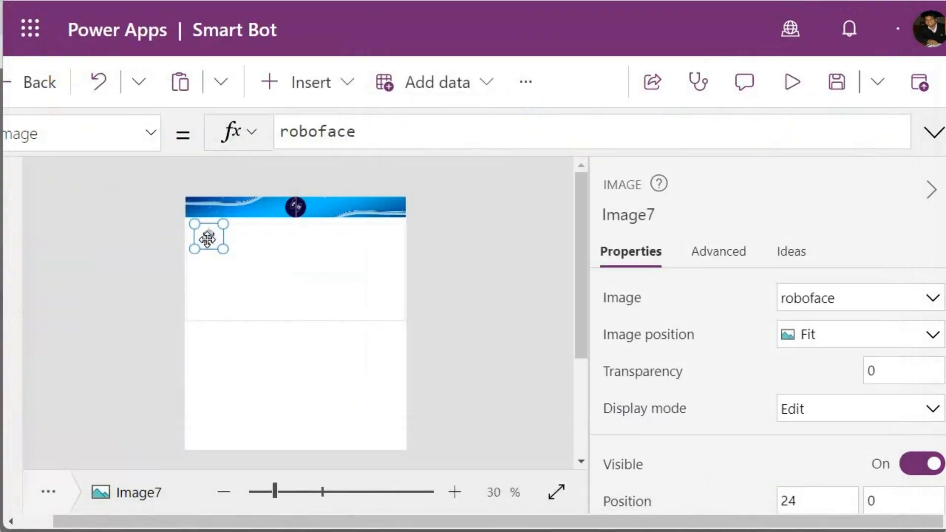
Set the avatar's image formula to an If on ThisItem.role="user" that returns the portrait photo, otherwise roboface
left_click(325, 145)
key("ctrl+a")
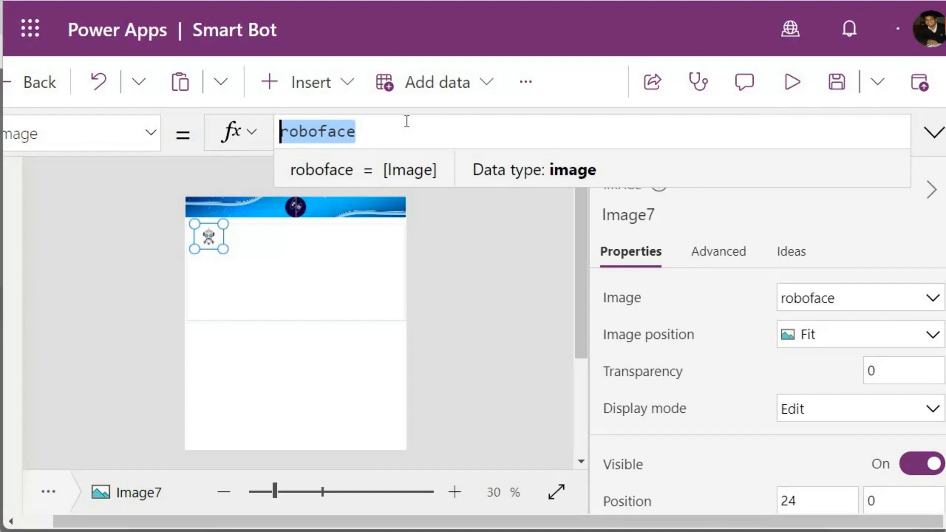
type("If(This")
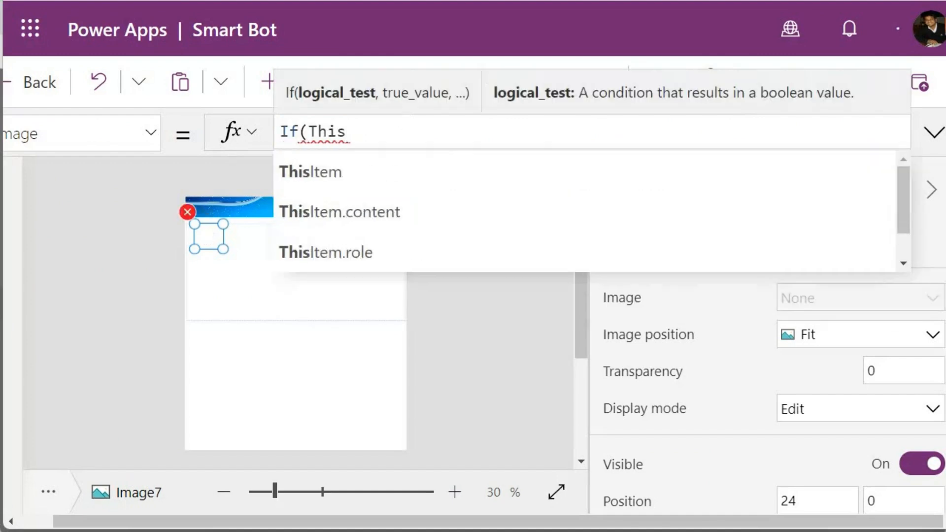
type("Item.role")
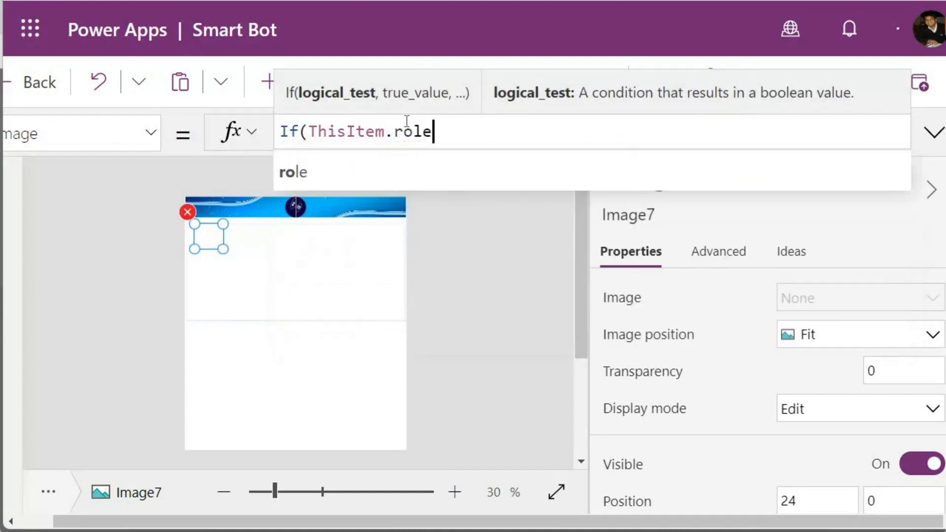
type("=\"user")
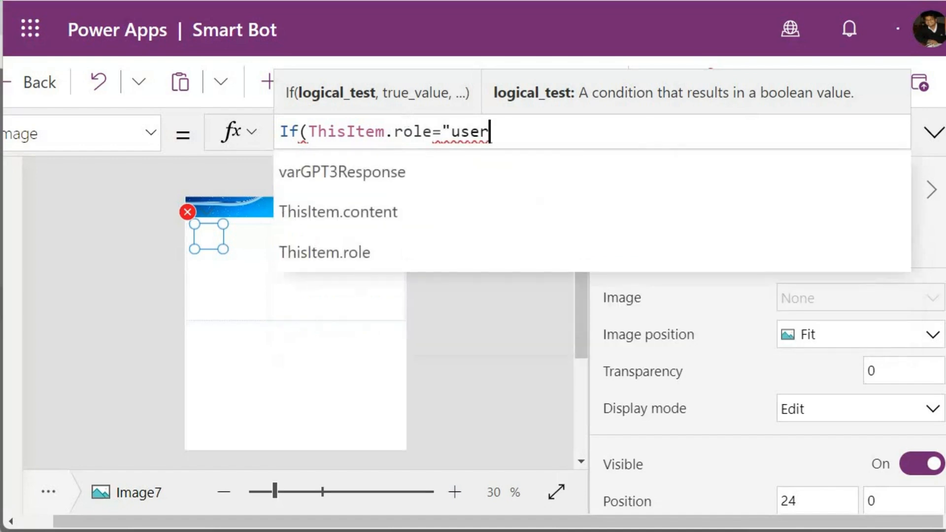
type("\",'")
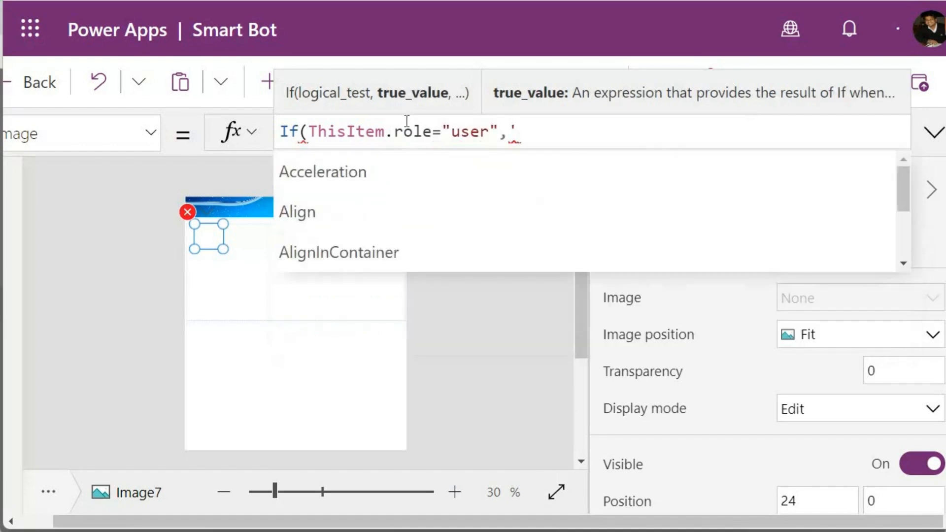
type("Mukesh Ranjan',")
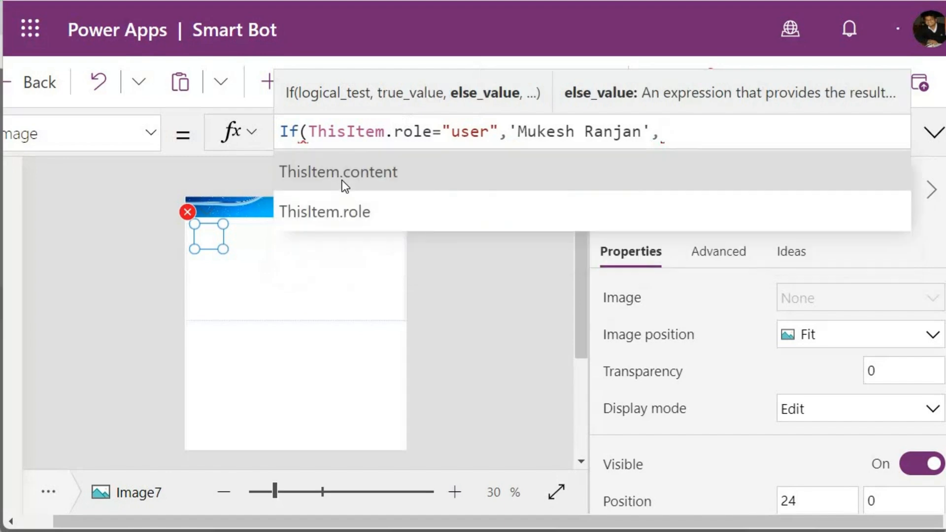
type("roboface)")
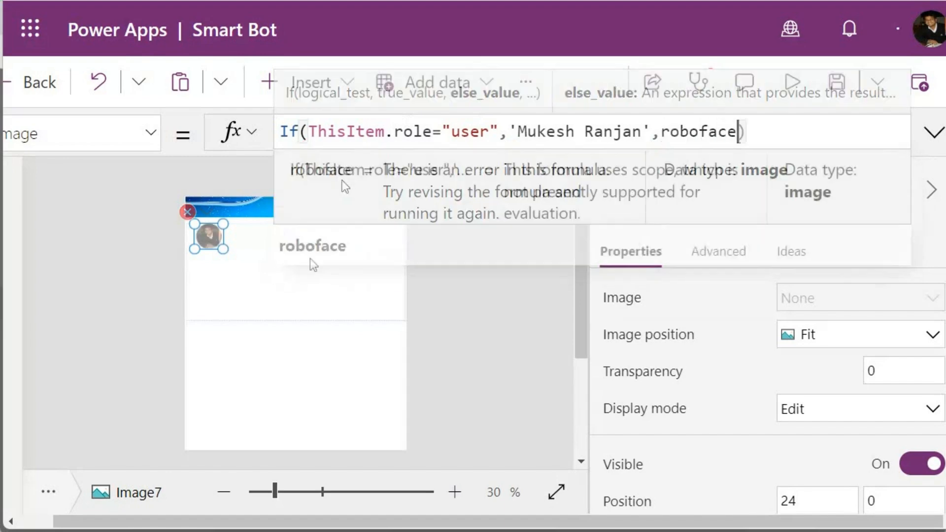
left_click(315, 259)
left_click(209, 235)
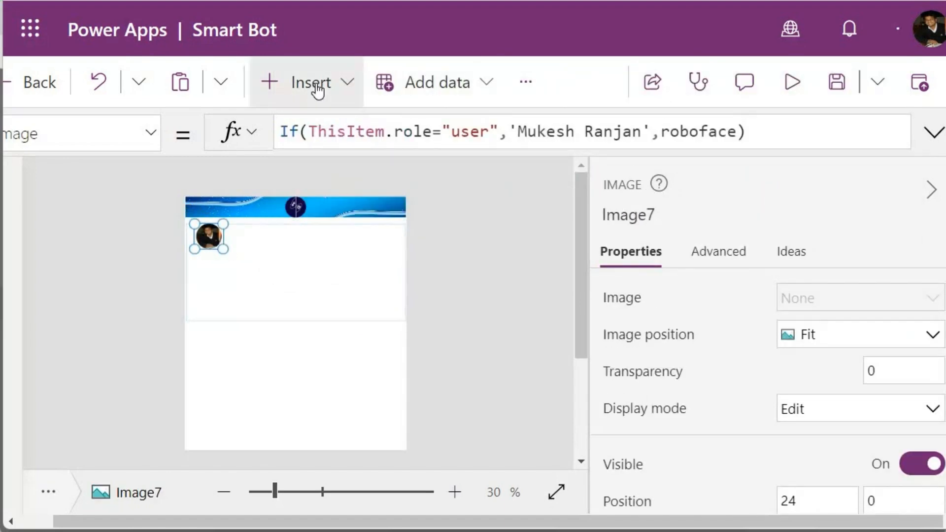
Add a text label to the gallery template, turn on its auto height, and place it immediately beside the avatar
left_click(310, 83)
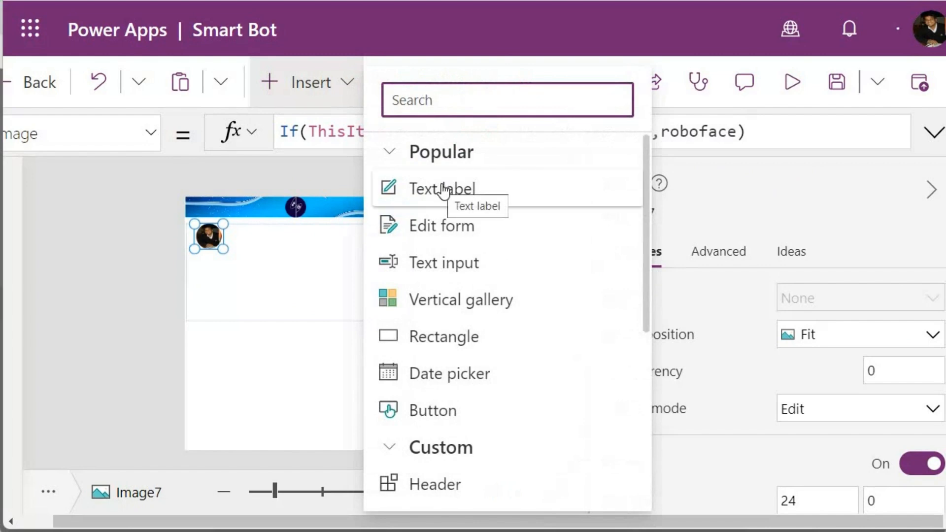
left_click_drag(440, 189, 326, 244)
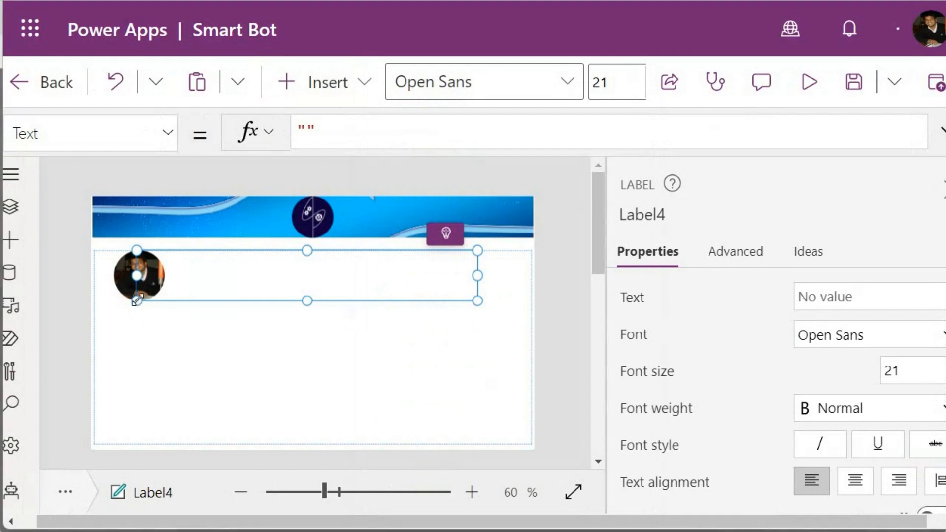
scroll(744, 374, "down", 2)
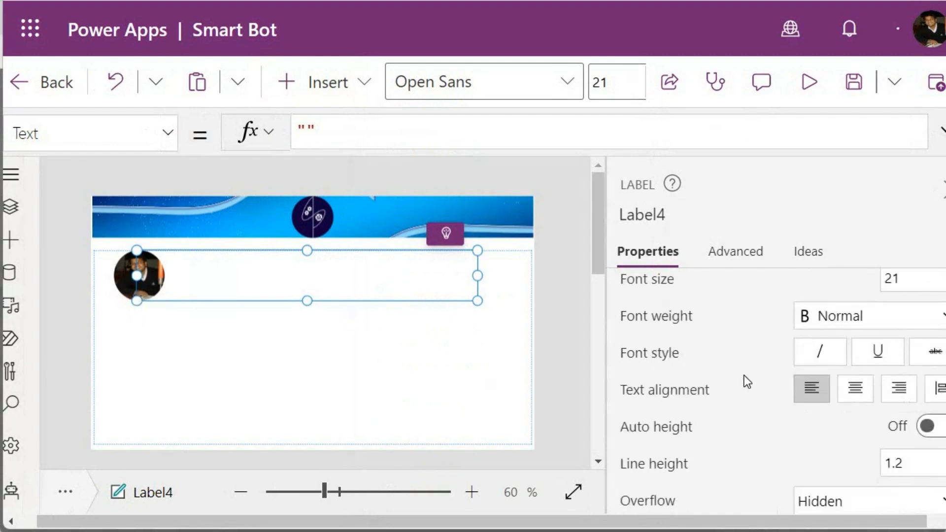
left_click(929, 425)
left_click_drag(235, 264, 266, 268)
Set the label's text formula to ThisItem.content
left_click(249, 131)
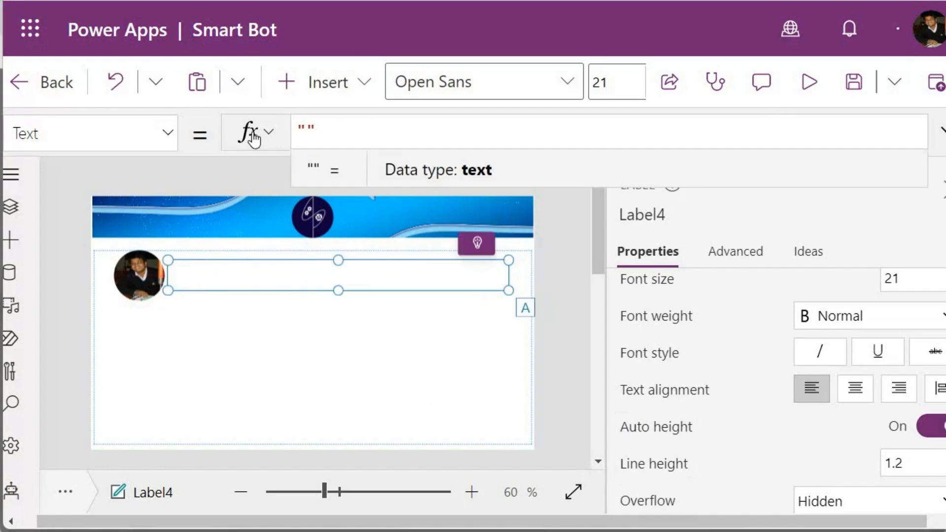
type("Th")
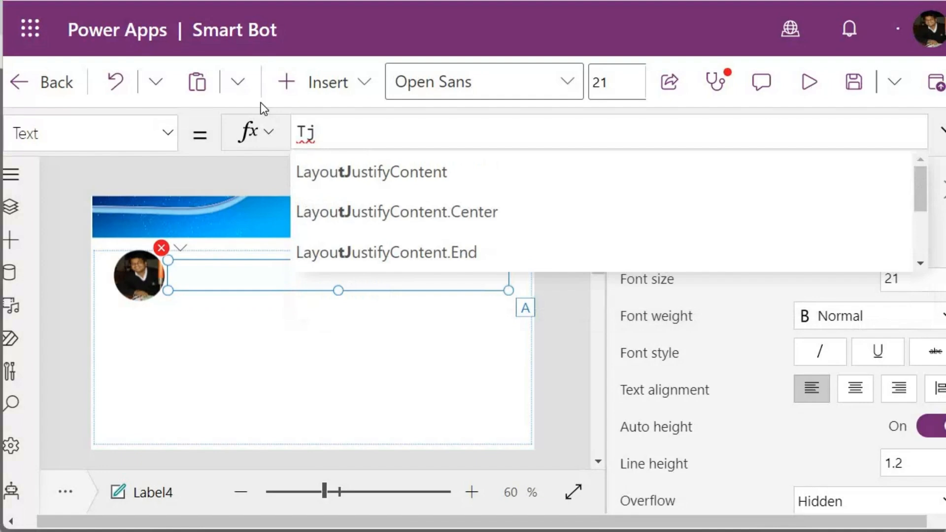
type("isItem.content")
left_click(412, 416)
scroll(336, 341, "down", 3)
scroll(276, 317, "up", 3)
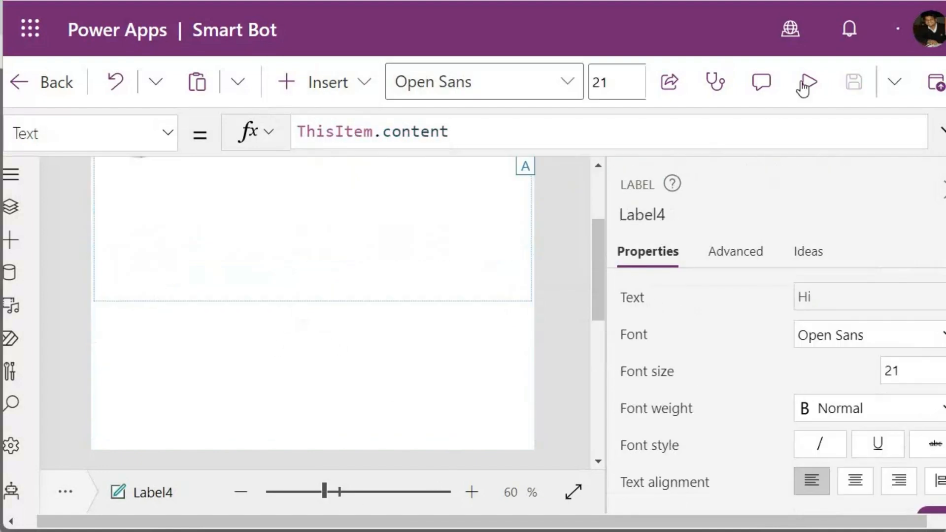
Preview the app and send the chat message "Hi"
left_click(809, 81)
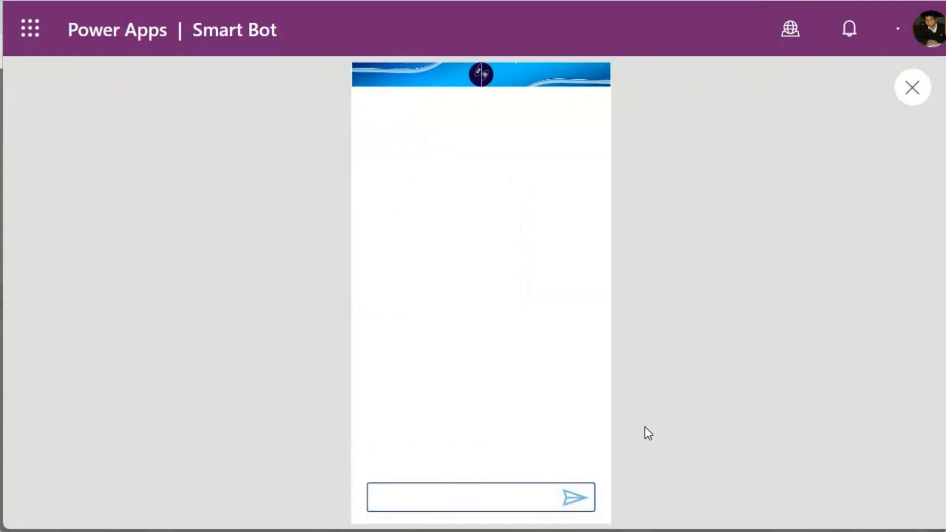
left_click(468, 494)
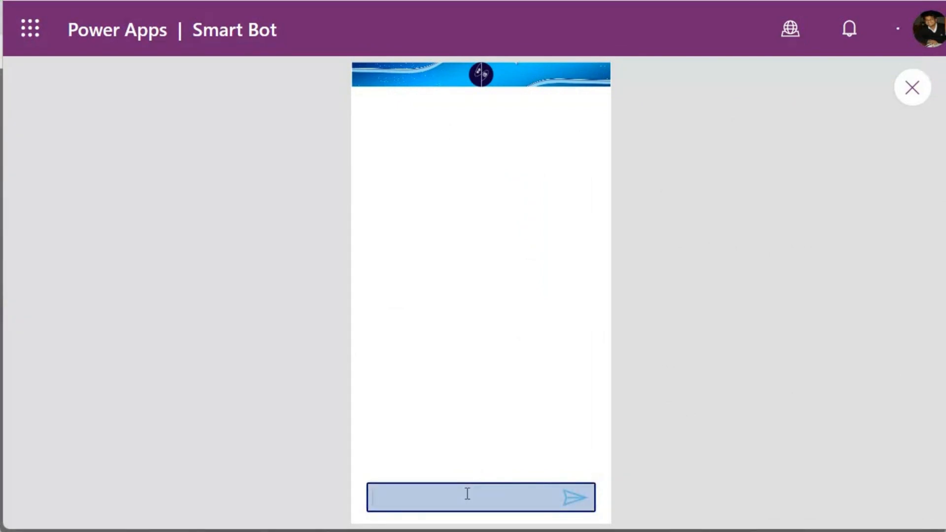
left_click(574, 497)
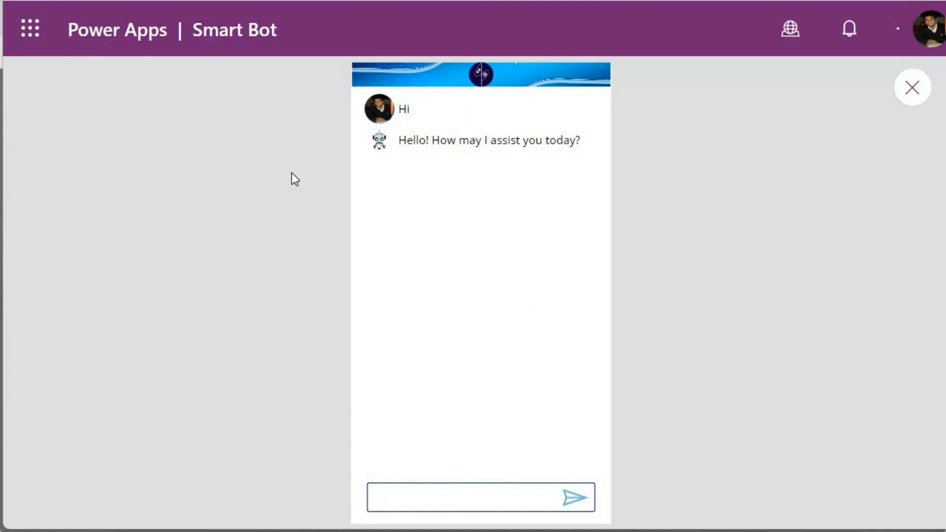
Ask the chatbot "Who was 44th president of USA" and highlight its reply
left_click(406, 492)
left_click(407, 493)
type("Who was 44th president of USA")
key("Return")
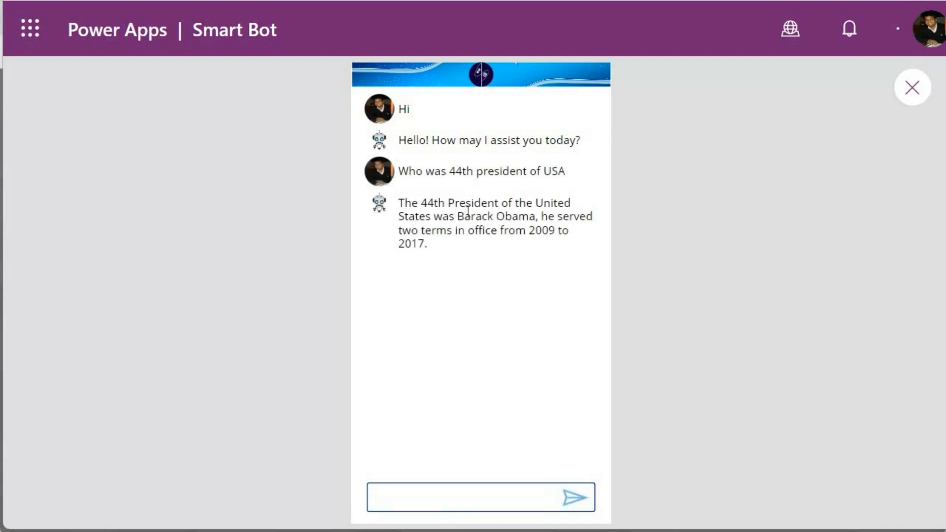
left_click_drag(405, 206, 433, 315)
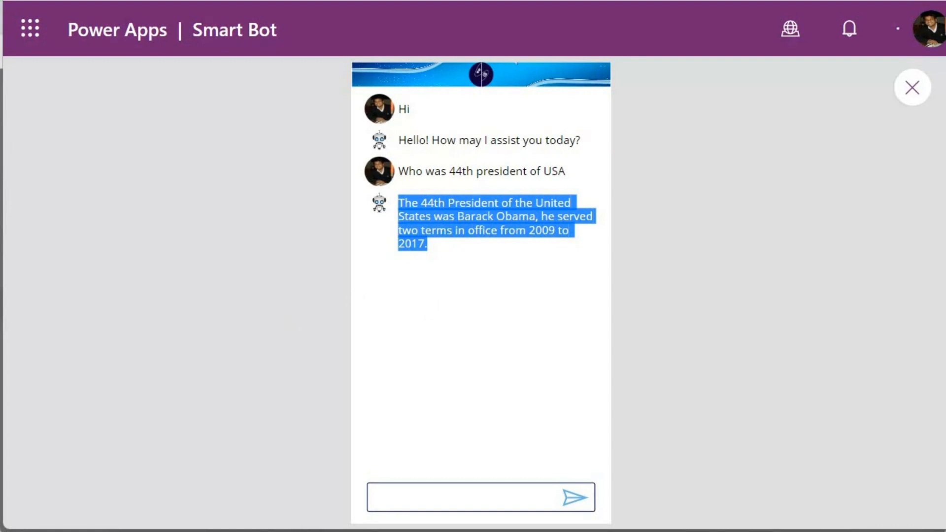
Switch to Chrome and look through the course playlists on the Skills Pragati YouTube channel
left_click(49, 531)
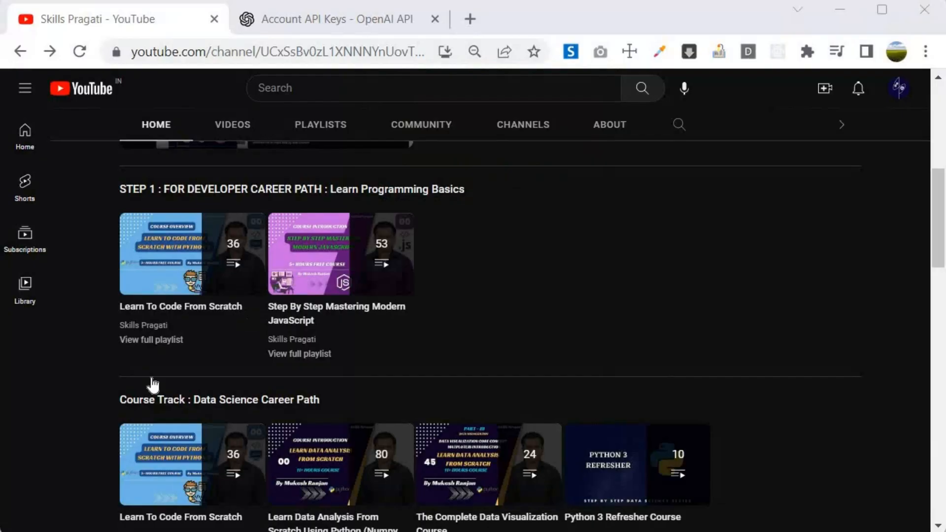
scroll(184, 311, "up", 2)
scroll(169, 338, "down", 2)
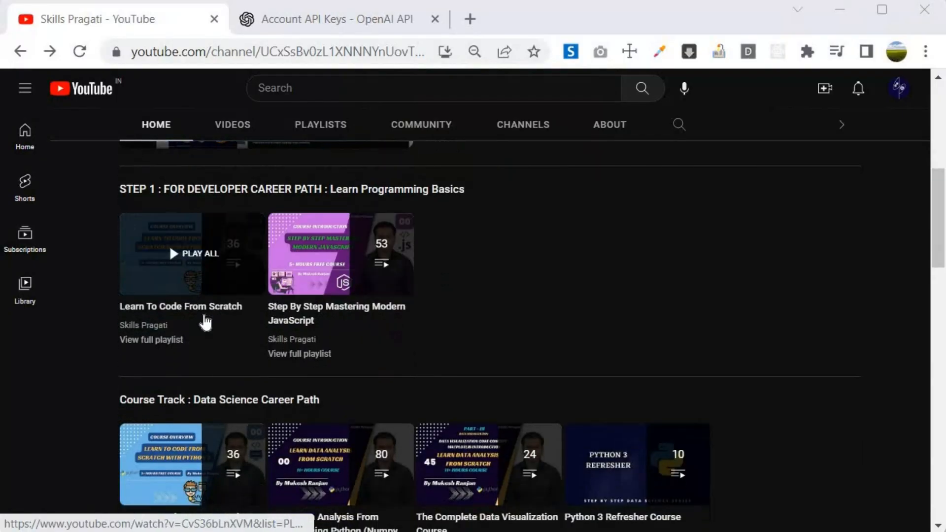
scroll(169, 337, "up", 2)
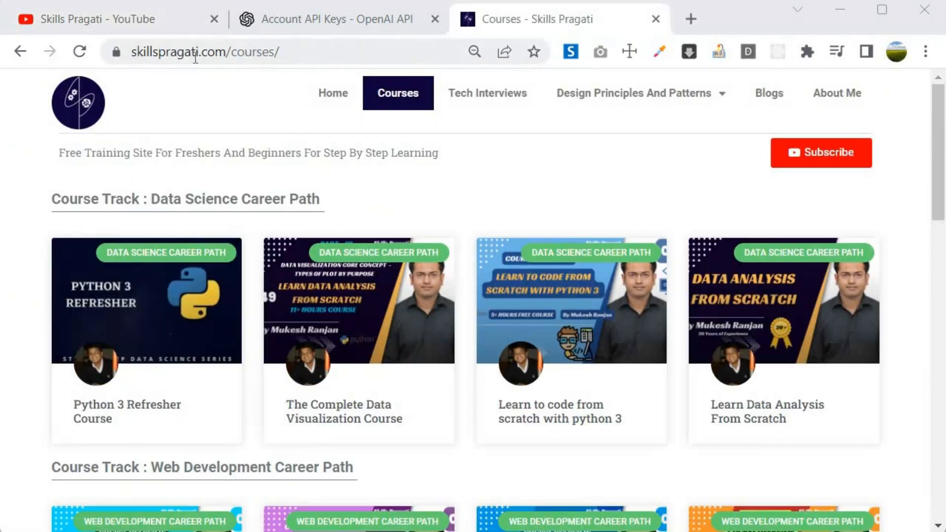
Examine the course tracks and the site tagline on the skillspragati.com courses page
scroll(281, 363, "down", 4)
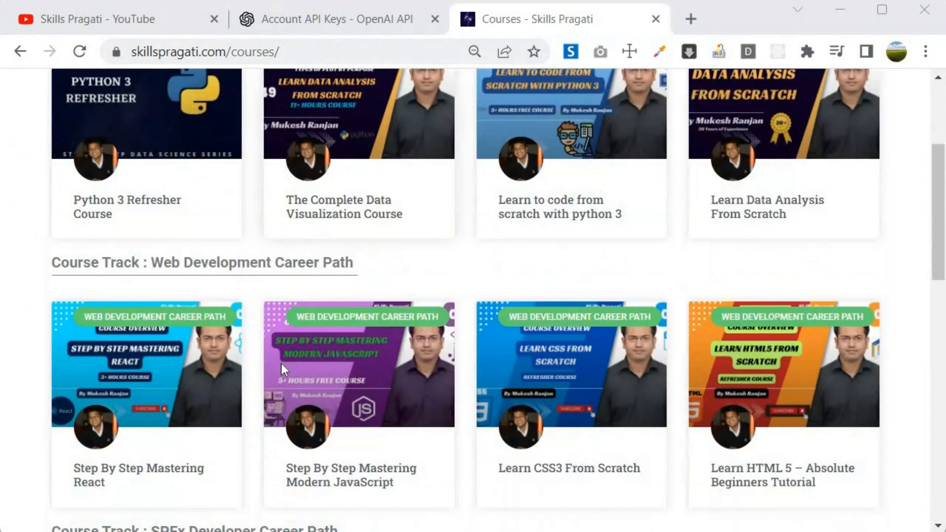
scroll(211, 335, "up", 4)
left_click_drag(84, 200, 353, 201)
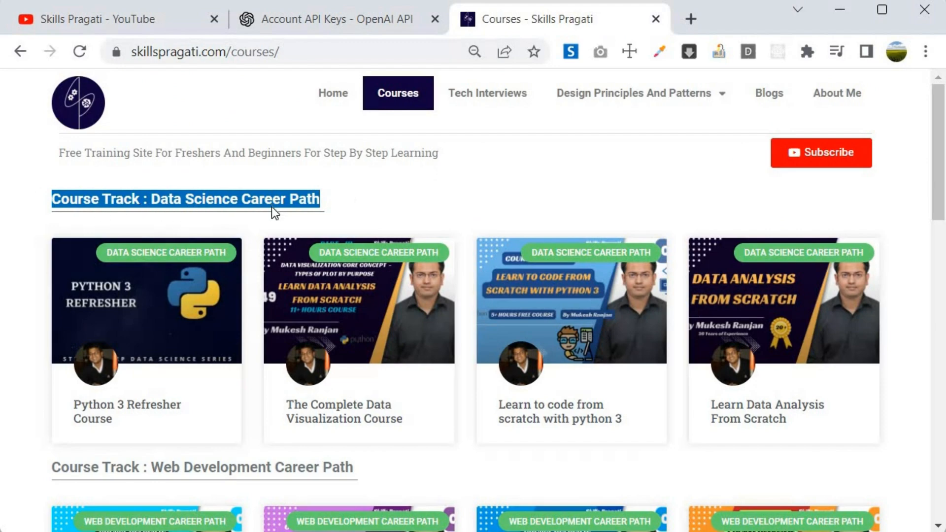
scroll(271, 206, "down", 4)
scroll(131, 291, "down", 4)
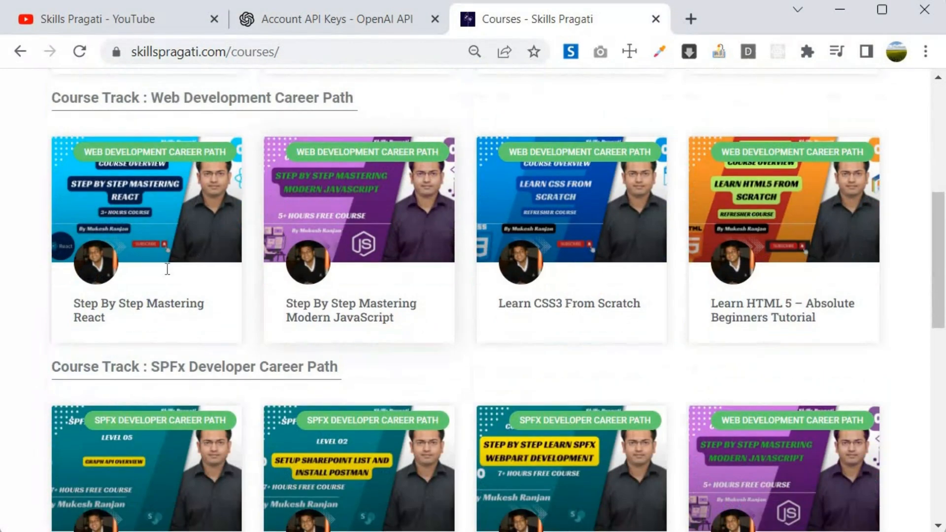
scroll(286, 266, "down", 2)
scroll(349, 278, "down", 6)
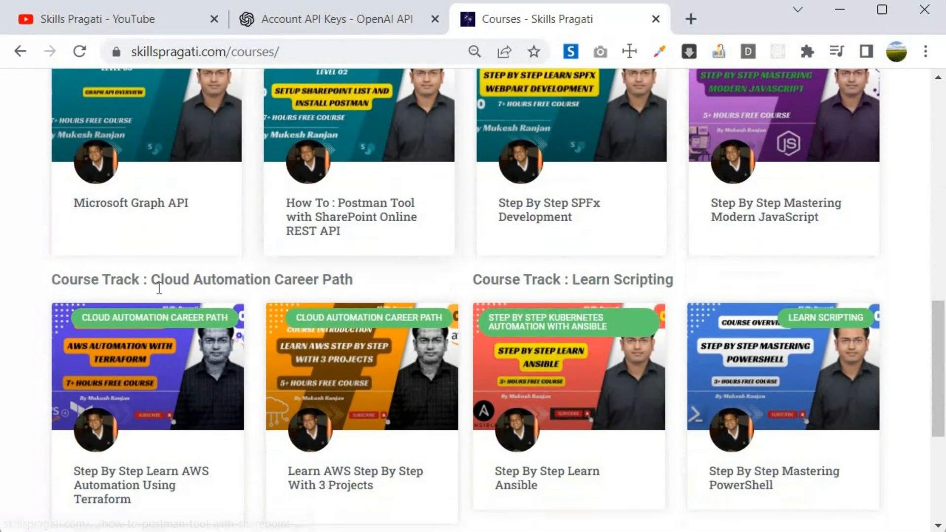
scroll(212, 291, "down", 2)
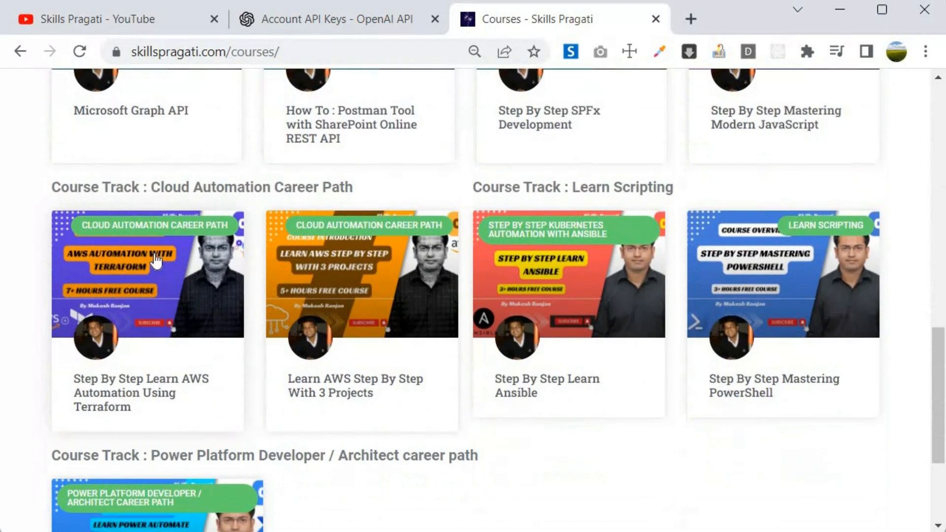
triple_click(46, 182)
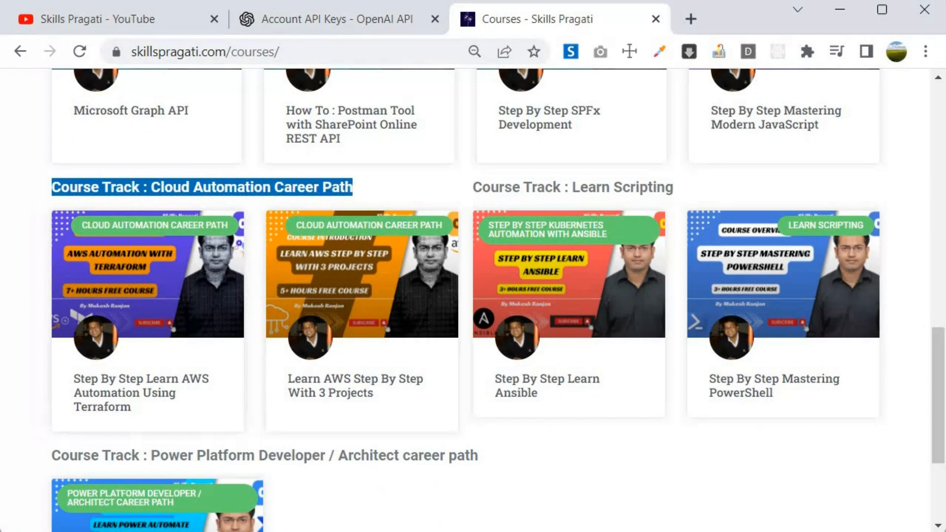
scroll(92, 198, "down", 4)
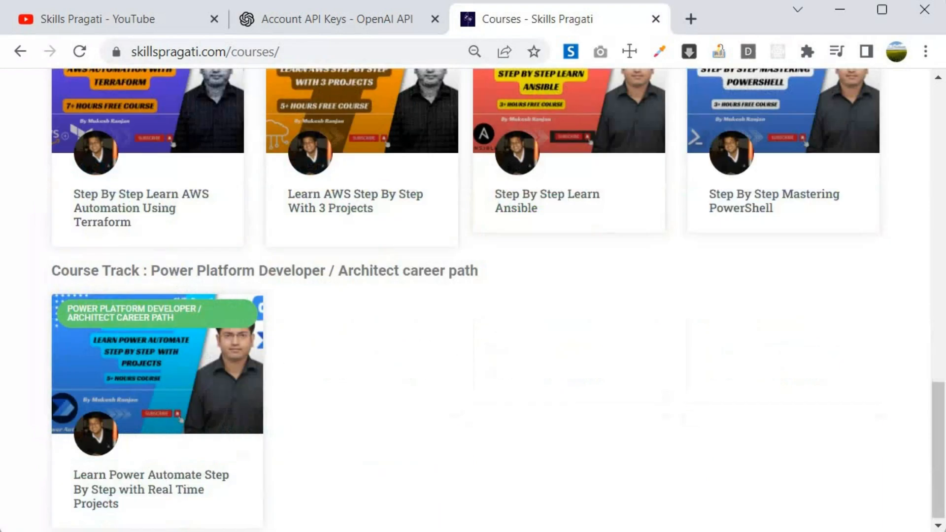
triple_click(348, 277)
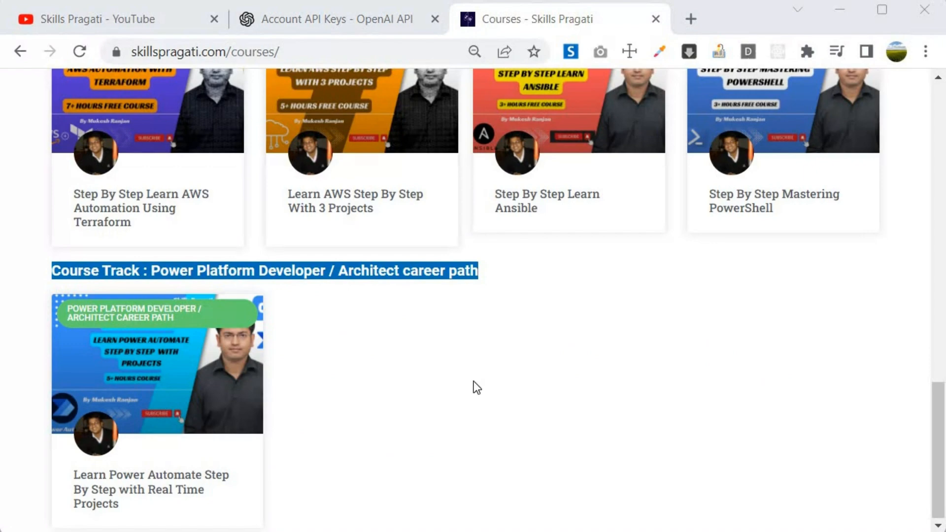
scroll(476, 388, "up", 20)
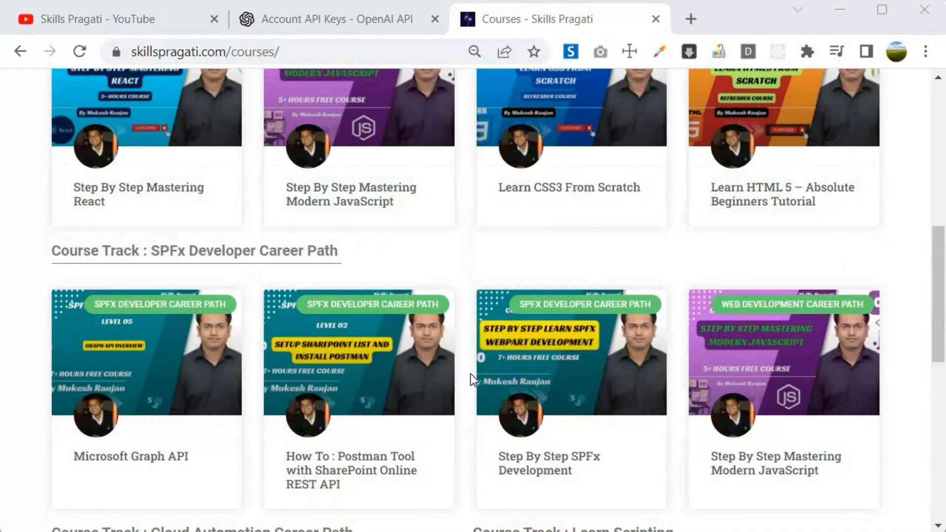
left_click_drag(59, 152, 470, 167)
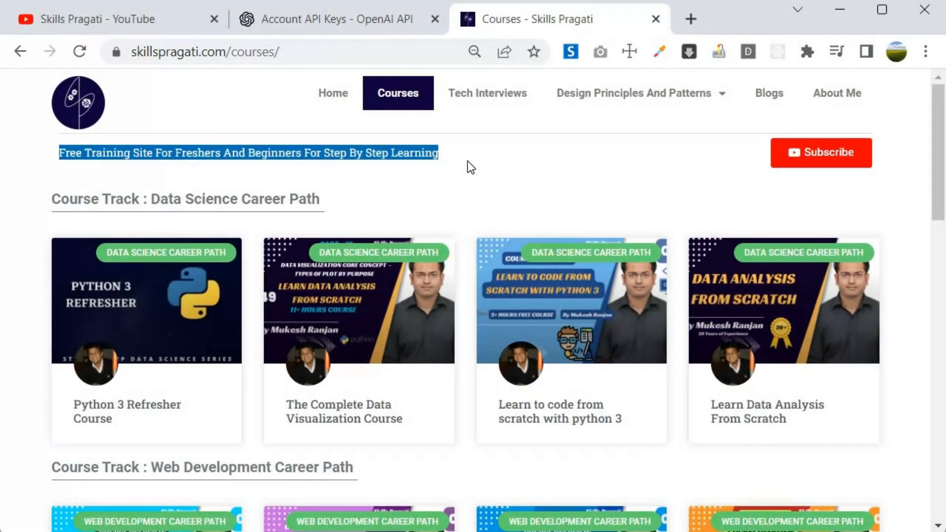
left_click(469, 152)
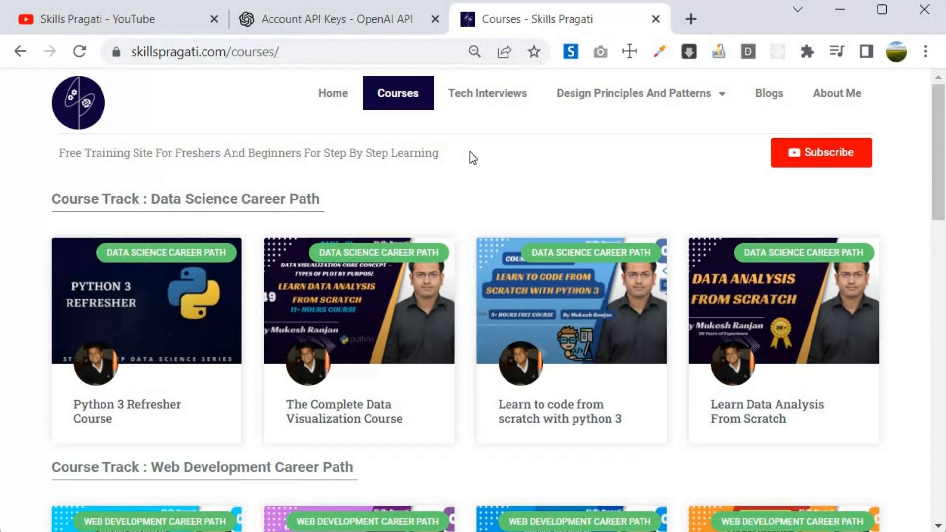